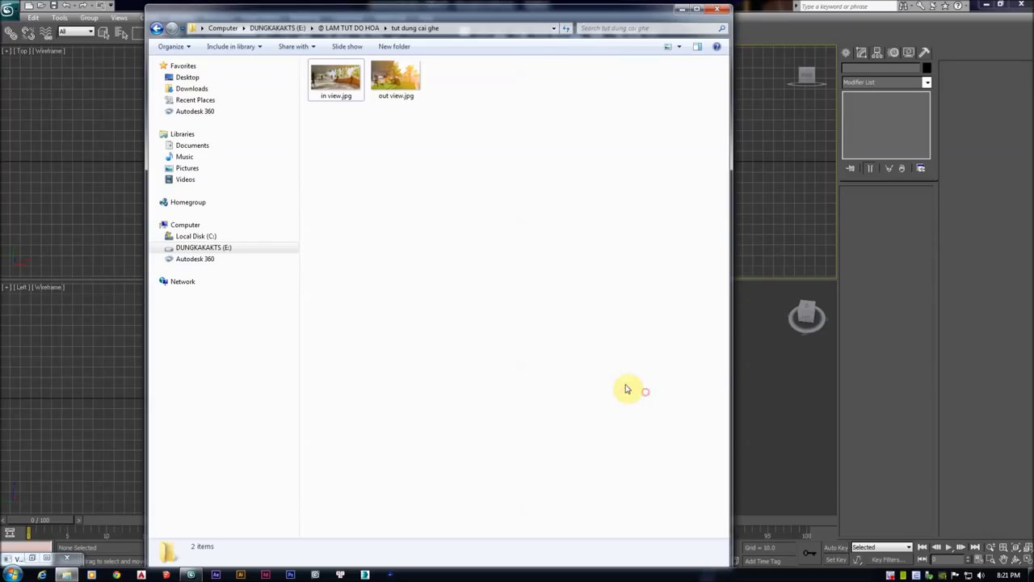
Open the 'tut dung cai ghe' folder with in view.jpg and out view.jpg over 3ds Max
{"action": "right_click", "coordinate": [626, 389]}
{"action": "left_click", "coordinate": [586, 391]}
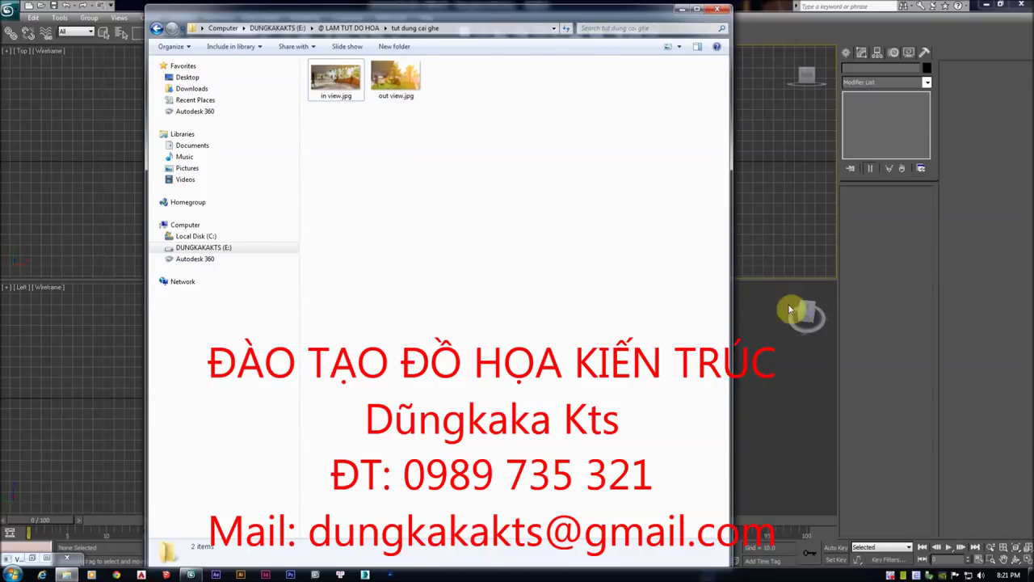
Open in view.jpg in Windows Photo Viewer
{"action": "left_click", "coordinate": [980, 574]}
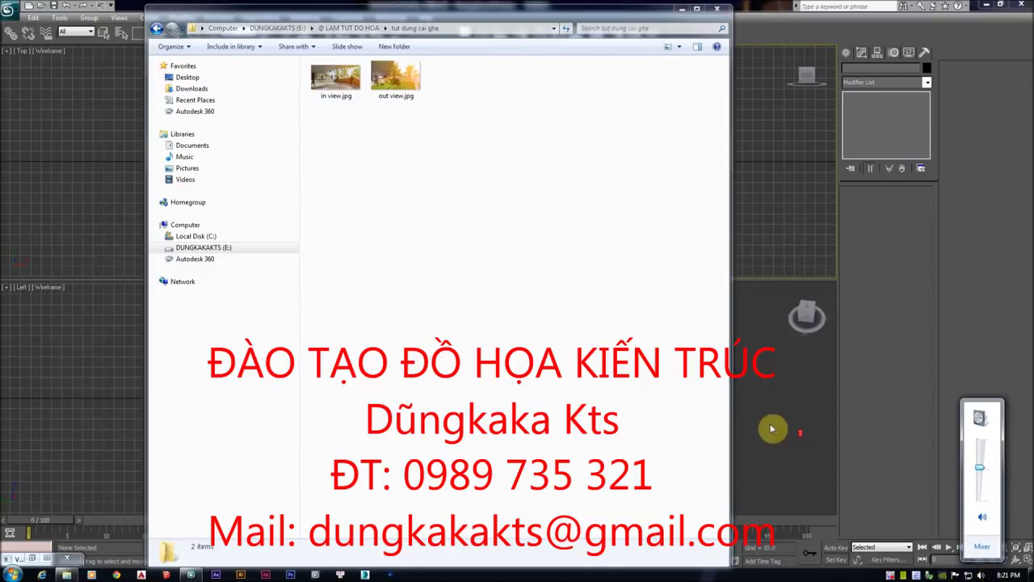
{"action": "double_click", "coordinate": [335, 79]}
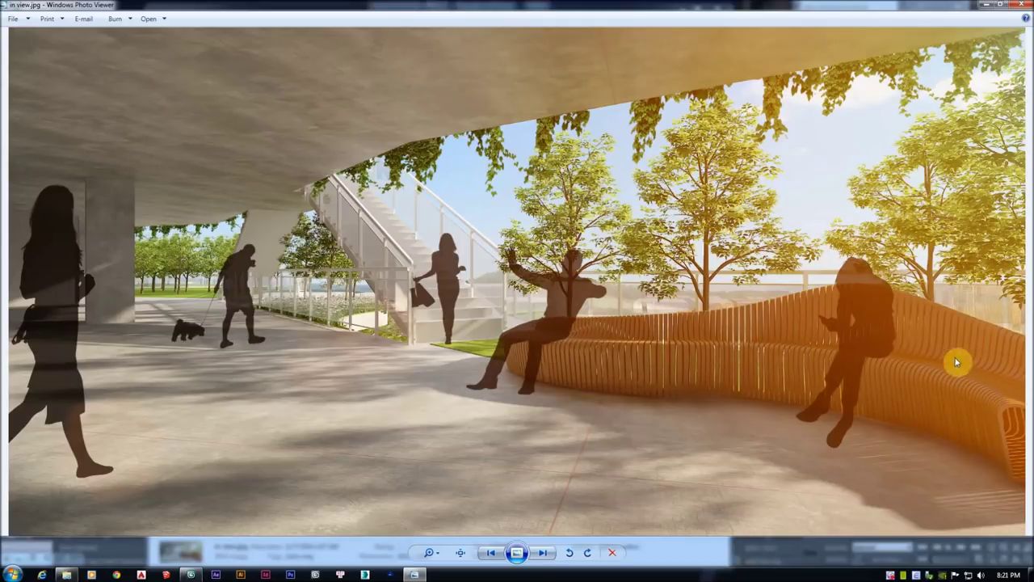
Flip between in view.jpg and out view.jpg and zoom into the bench
{"action": "key", "text": "Right"}
{"action": "scroll", "coordinate": [851, 362], "scroll_direction": "up", "scroll_amount": 2}
{"action": "scroll", "coordinate": [797, 388], "scroll_direction": "down", "scroll_amount": 2}
{"action": "key", "text": "Right"}
{"action": "key", "text": "Left"}
Maximize the 3ds Max perspective view, then zoom into the bench in the reference render
{"action": "left_click", "coordinate": [191, 574]}
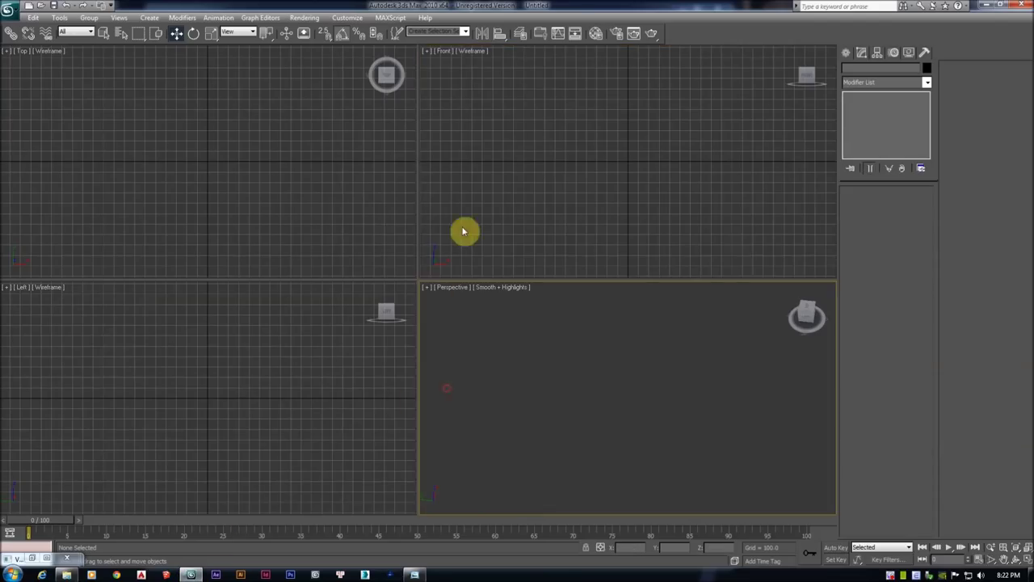
{"action": "key", "text": "alt+w"}
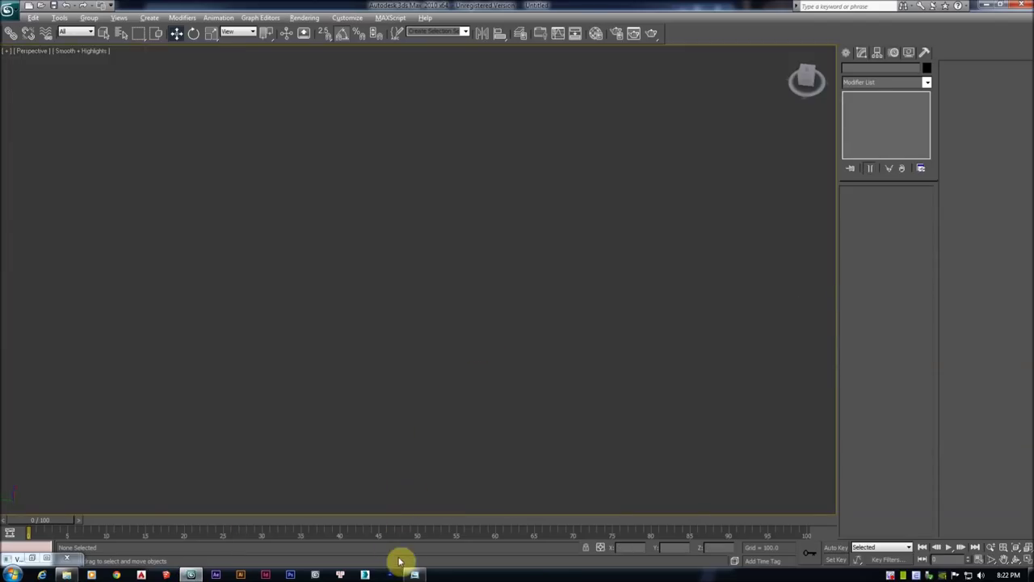
{"action": "left_click", "coordinate": [414, 574]}
{"action": "scroll", "coordinate": [847, 347], "scroll_direction": "up", "scroll_amount": 3}
{"action": "scroll", "coordinate": [847, 334], "scroll_direction": "up", "scroll_amount": 2}
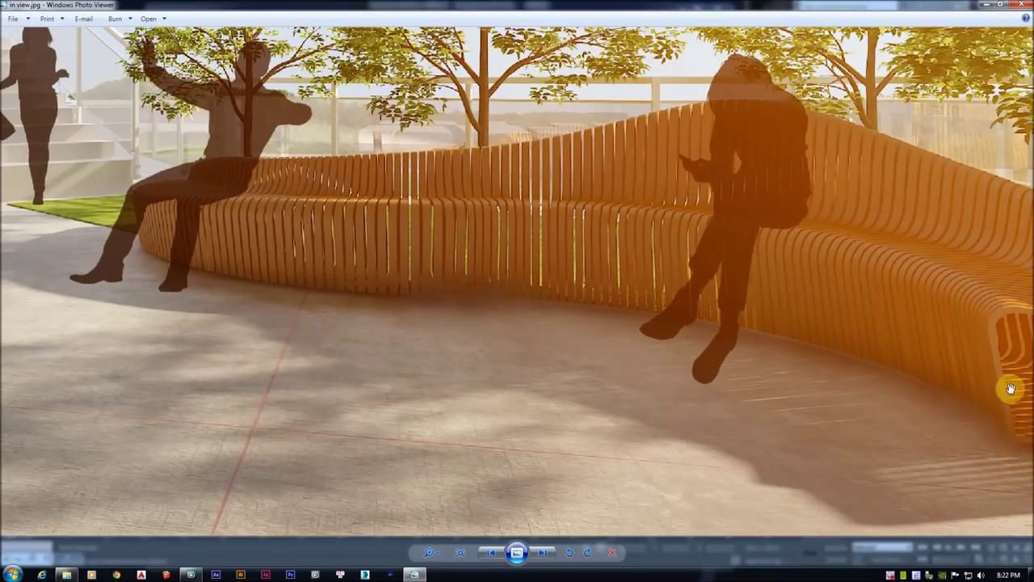
{"action": "scroll", "coordinate": [477, 251], "scroll_direction": "down", "scroll_amount": 2}
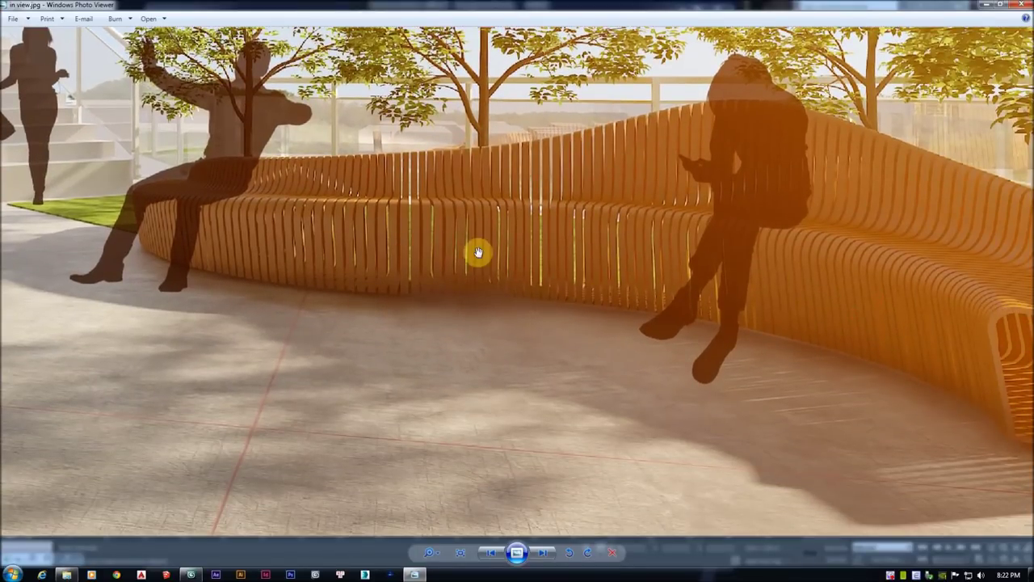
{"action": "scroll", "coordinate": [526, 286], "scroll_direction": "down", "scroll_amount": 2}
Compare both renders again, zooming on the in view.jpg bench, then return to 3ds Max
{"action": "key", "text": "Right"}
{"action": "key", "text": "Left"}
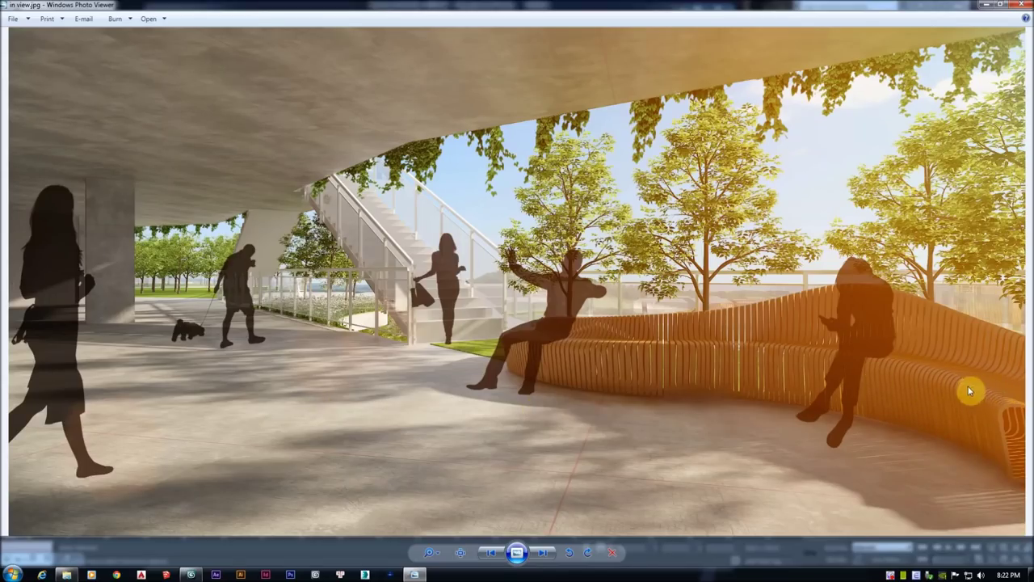
{"action": "scroll", "coordinate": [695, 273], "scroll_direction": "up", "scroll_amount": 2}
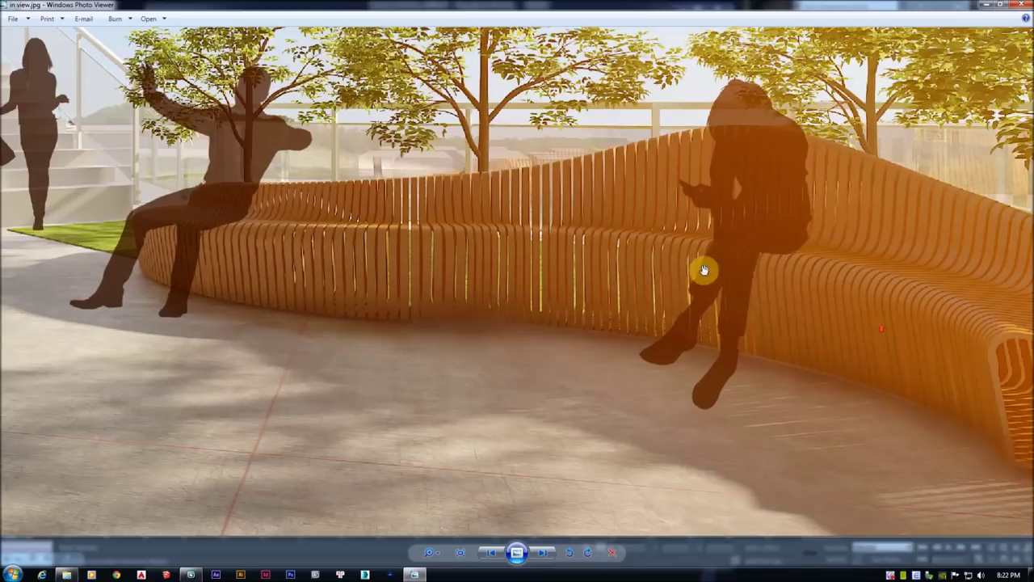
{"action": "scroll", "coordinate": [814, 261], "scroll_direction": "down", "scroll_amount": 1}
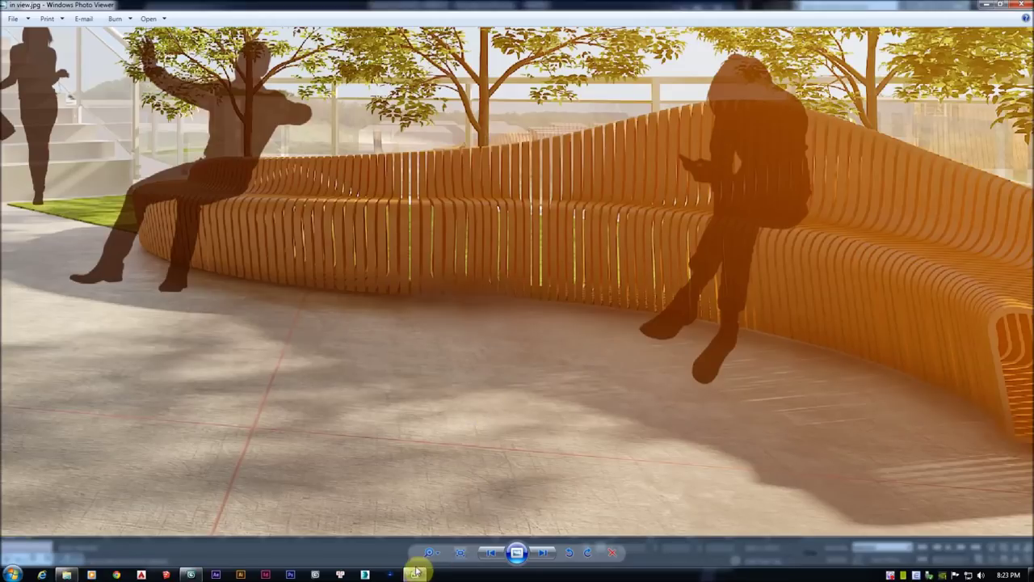
{"action": "left_click", "coordinate": [191, 574]}
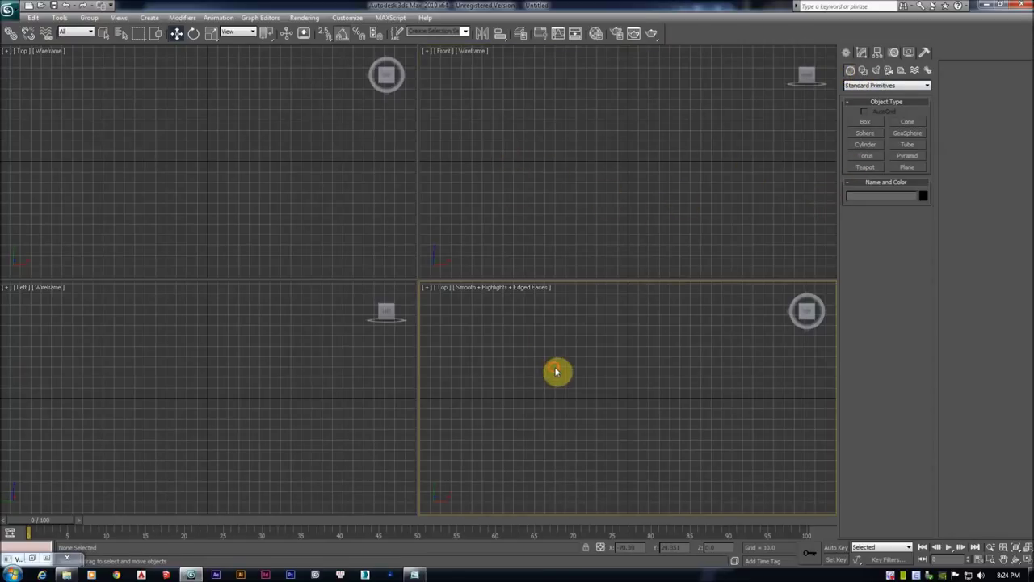
Maximize the Front viewport and draw a rectangle spline
{"action": "key", "text": "alt+w"}
{"action": "key", "text": "alt+e"}
{"action": "key", "text": "Escape"}
{"action": "key", "text": "f"}
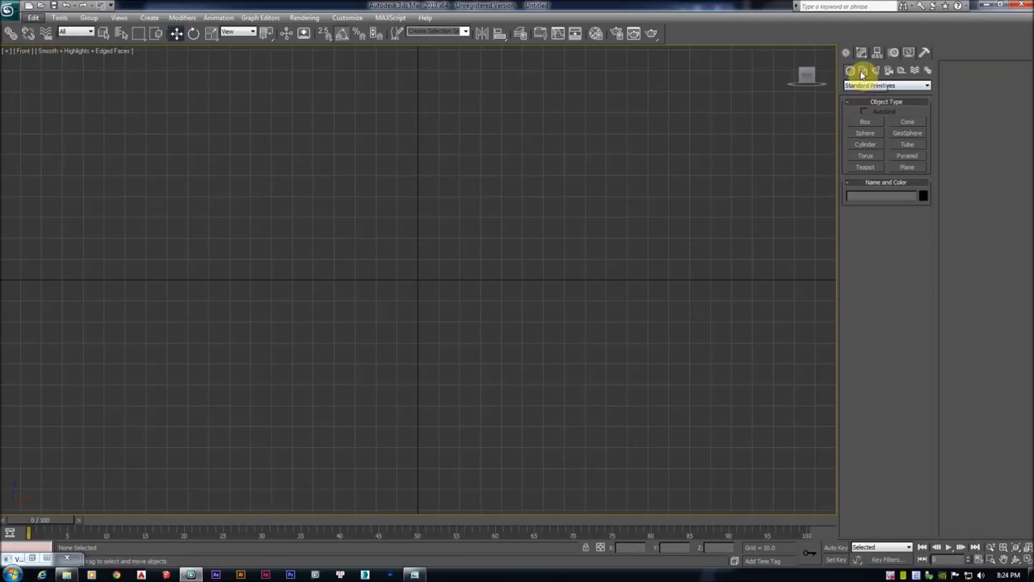
{"action": "left_click", "coordinate": [862, 71]}
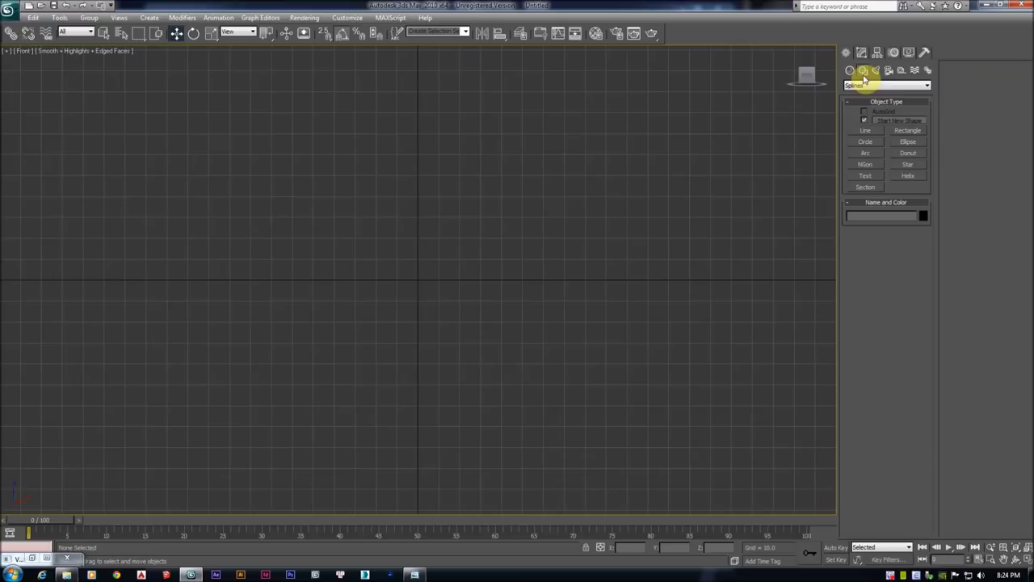
{"action": "left_click", "coordinate": [907, 130]}
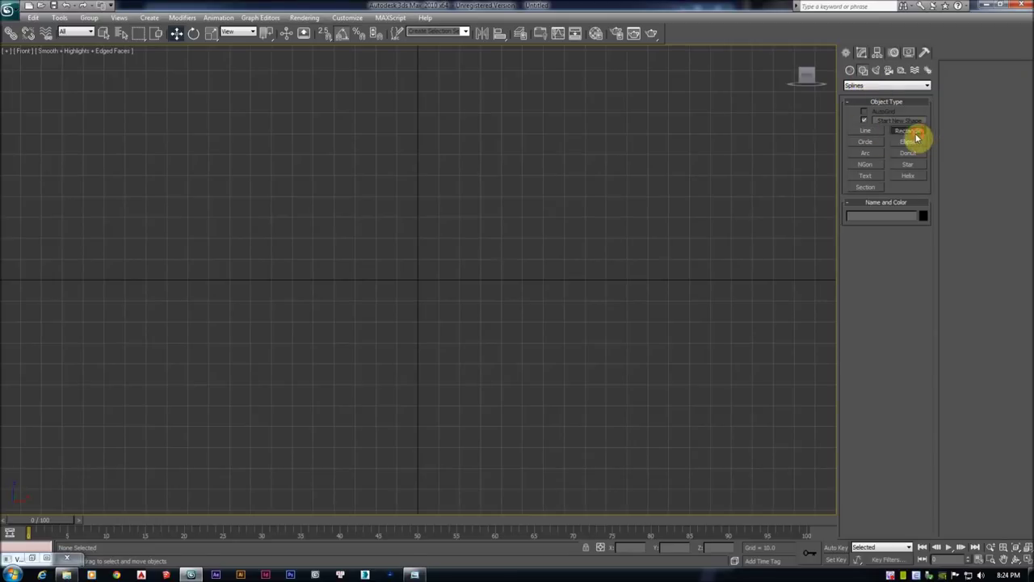
{"action": "left_click_drag", "start_coordinate": [369, 167], "coordinate": [570, 445]}
{"action": "right_click", "coordinate": [568, 436]}
Hide the grid and edged faces, and uncheck Enable In Viewport for the rectangle
{"action": "key", "text": "g"}
{"action": "key", "text": "F4"}
{"action": "scroll", "coordinate": [386, 337], "scroll_direction": "down", "scroll_amount": 2}
{"action": "scroll", "coordinate": [381, 289], "scroll_direction": "down", "scroll_amount": 1}
{"action": "scroll", "coordinate": [381, 289], "scroll_direction": "down", "scroll_amount": 2}
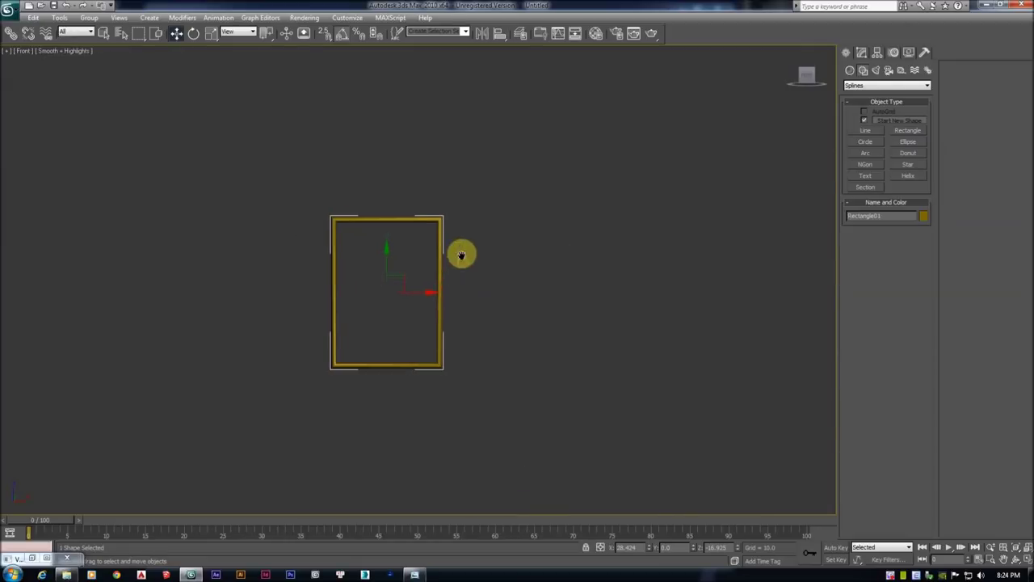
{"action": "left_click", "coordinate": [861, 51]}
{"action": "left_click", "coordinate": [877, 193]}
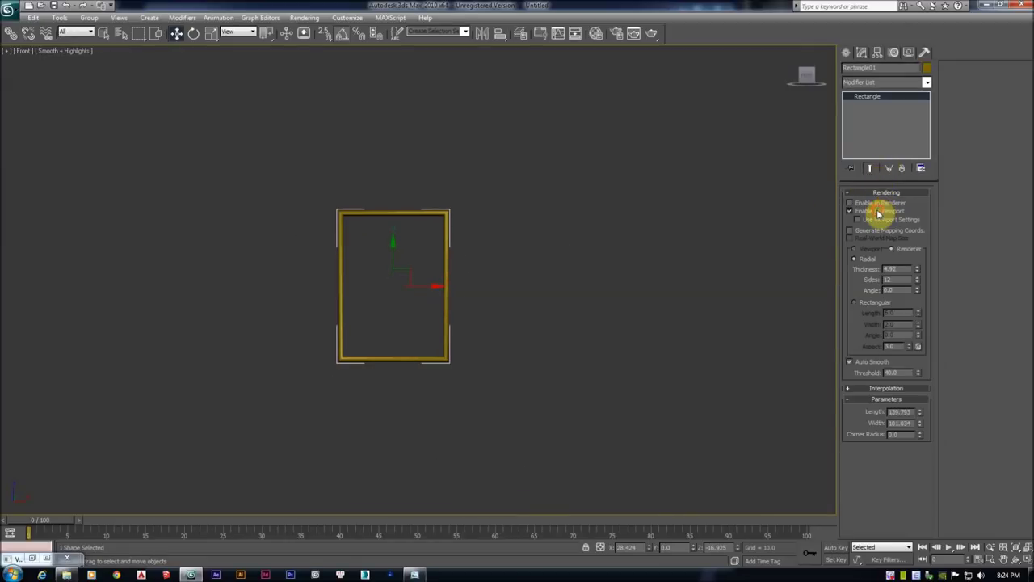
{"action": "left_click", "coordinate": [878, 212]}
{"action": "left_click_drag", "start_coordinate": [409, 103], "coordinate": [247, 251]}
{"action": "scroll", "coordinate": [437, 237], "scroll_direction": "up", "scroll_amount": 2}
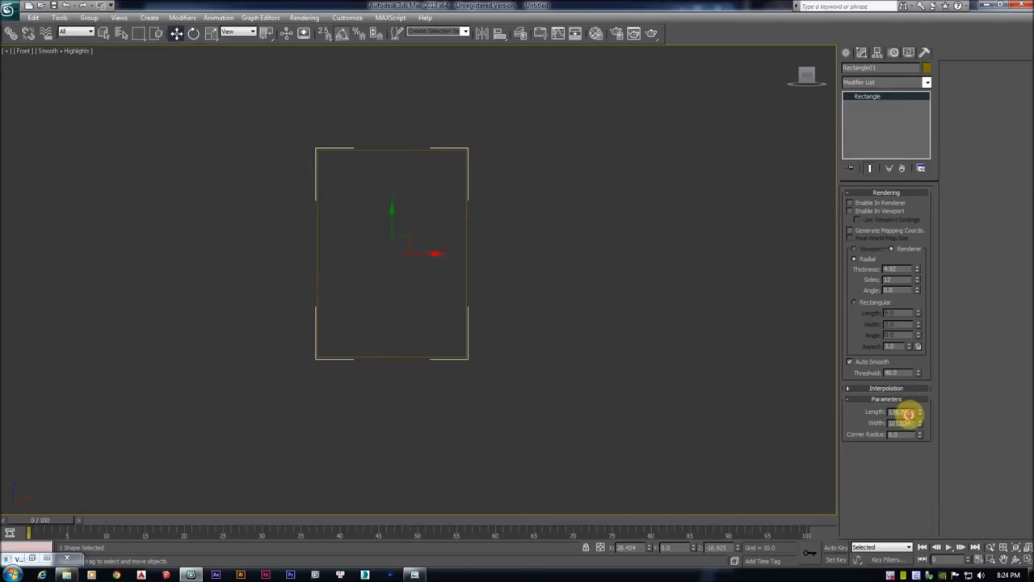
Set the rectangle's Length and Width to 450
{"action": "left_click_drag", "start_coordinate": [920, 412], "coordinate": [919, 394]}
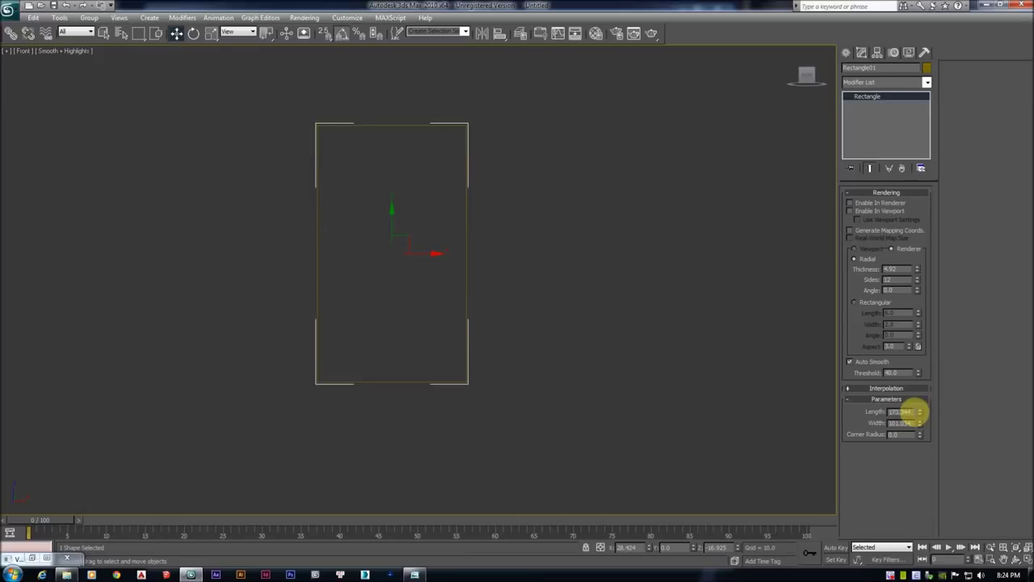
{"action": "type", "text": "0"}
{"action": "key", "text": "Tab"}
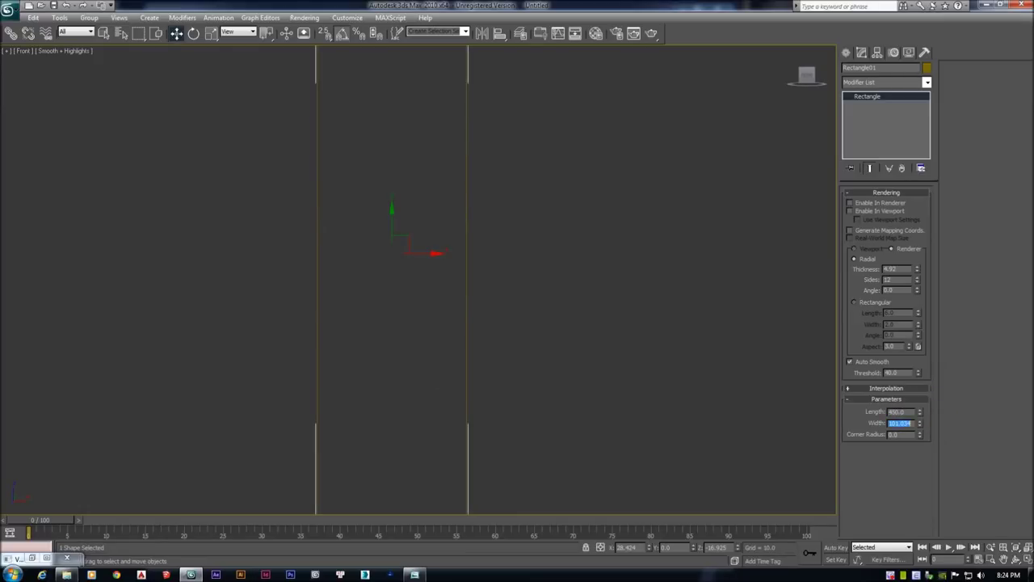
{"action": "type", "text": "450"}
{"action": "key", "text": "Return"}
{"action": "scroll", "coordinate": [684, 325], "scroll_direction": "down", "scroll_amount": 2}
{"action": "scroll", "coordinate": [524, 298], "scroll_direction": "down", "scroll_amount": 3}
{"action": "scroll", "coordinate": [535, 279], "scroll_direction": "down", "scroll_amount": 2}
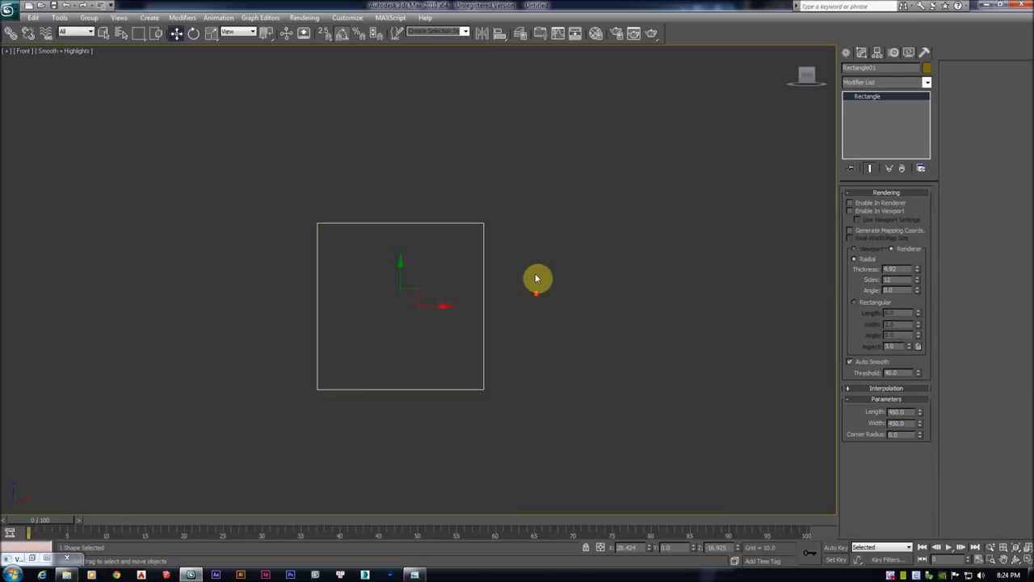
{"action": "right_click", "coordinate": [442, 243]}
{"action": "mouse_move", "coordinate": [477, 368]}
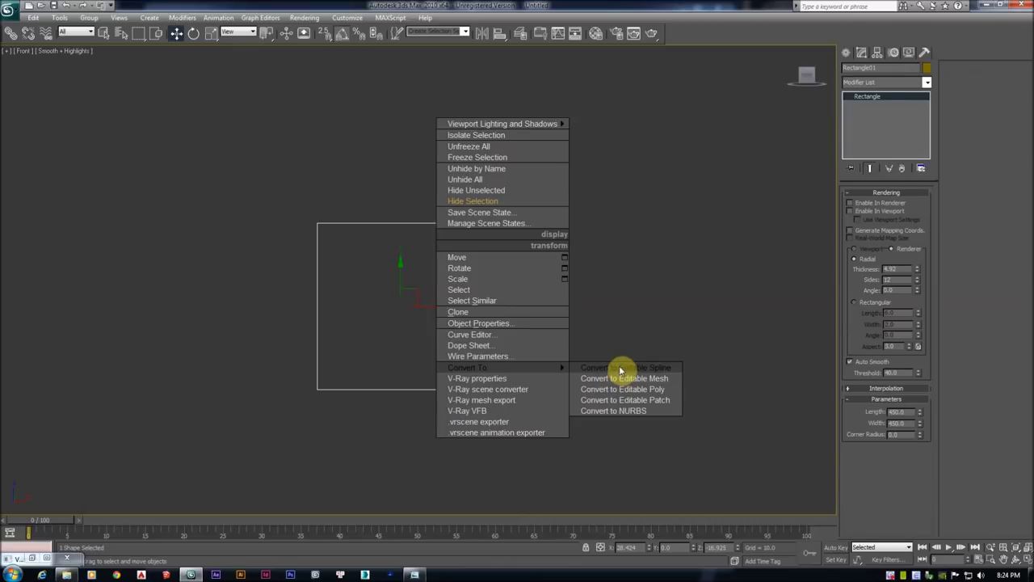
Convert the rectangle to an editable spline in wireframe and recheck the reference render
{"action": "left_click", "coordinate": [621, 369]}
{"action": "key", "text": "F3"}
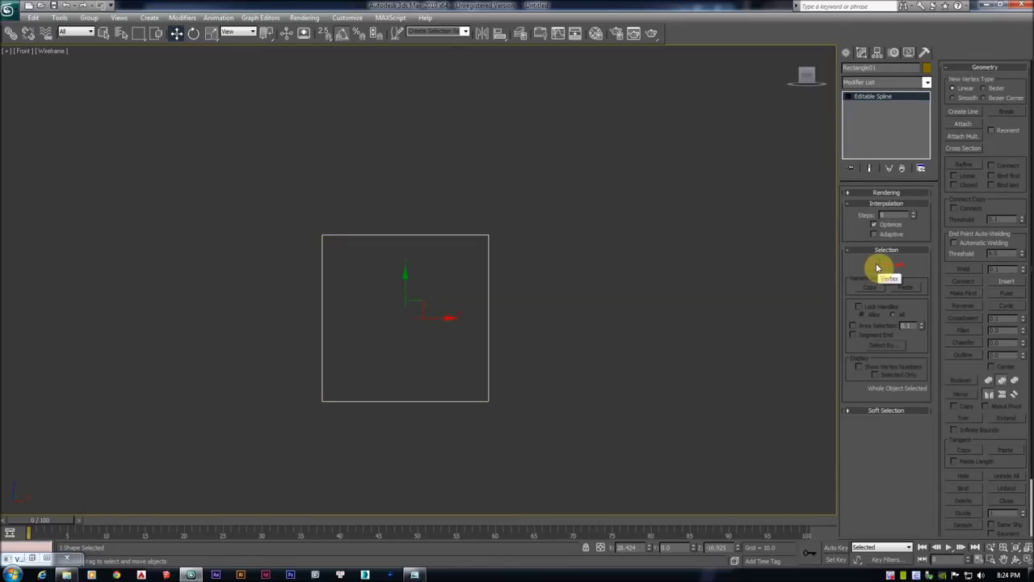
{"action": "left_click", "coordinate": [424, 574]}
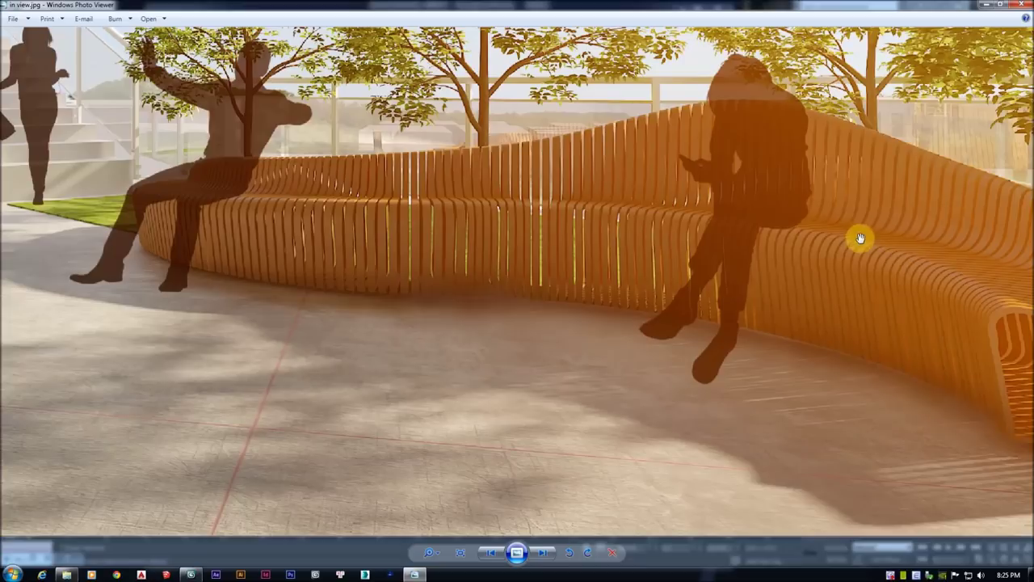
{"action": "key", "text": "alt+Tab"}
Add a vertex on the top edge and raise the two top-right vertices into a backrest
{"action": "key", "text": "1"}
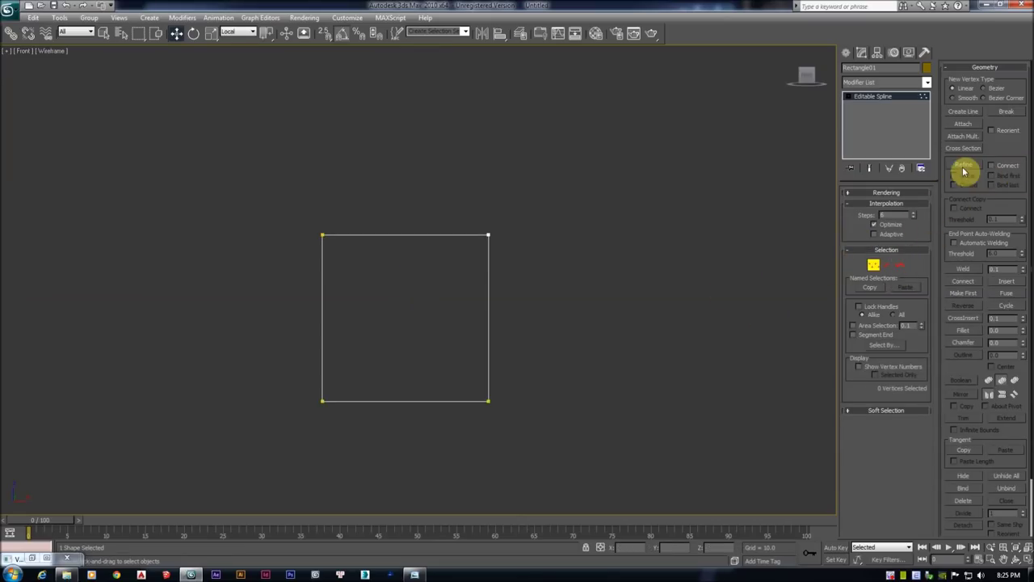
{"action": "left_click", "coordinate": [965, 166]}
{"action": "scroll", "coordinate": [464, 282], "scroll_direction": "up", "scroll_amount": 2}
{"action": "scroll", "coordinate": [480, 253], "scroll_direction": "up", "scroll_amount": 2}
{"action": "scroll", "coordinate": [486, 254], "scroll_direction": "up", "scroll_amount": 2}
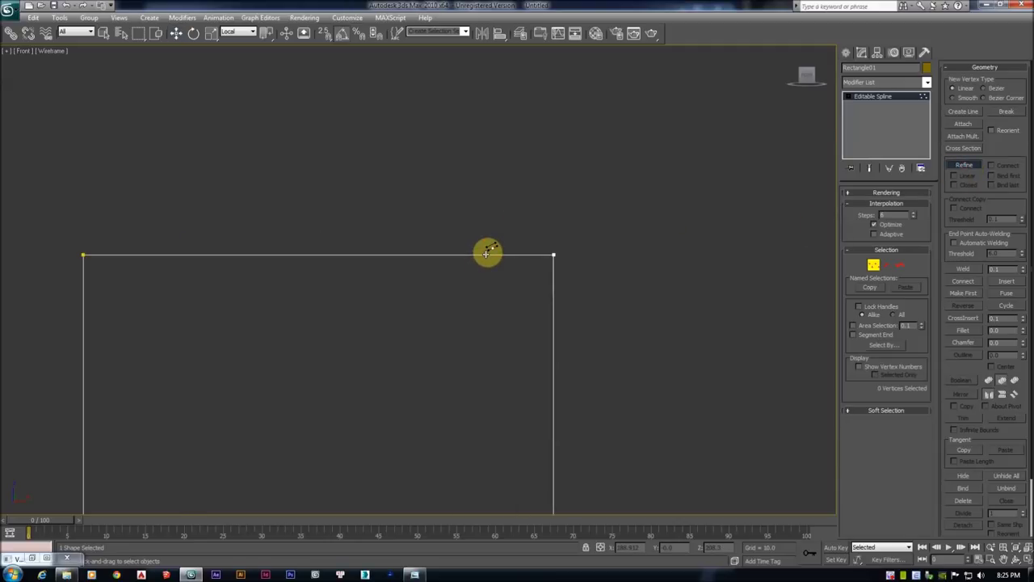
{"action": "left_click", "coordinate": [451, 254]}
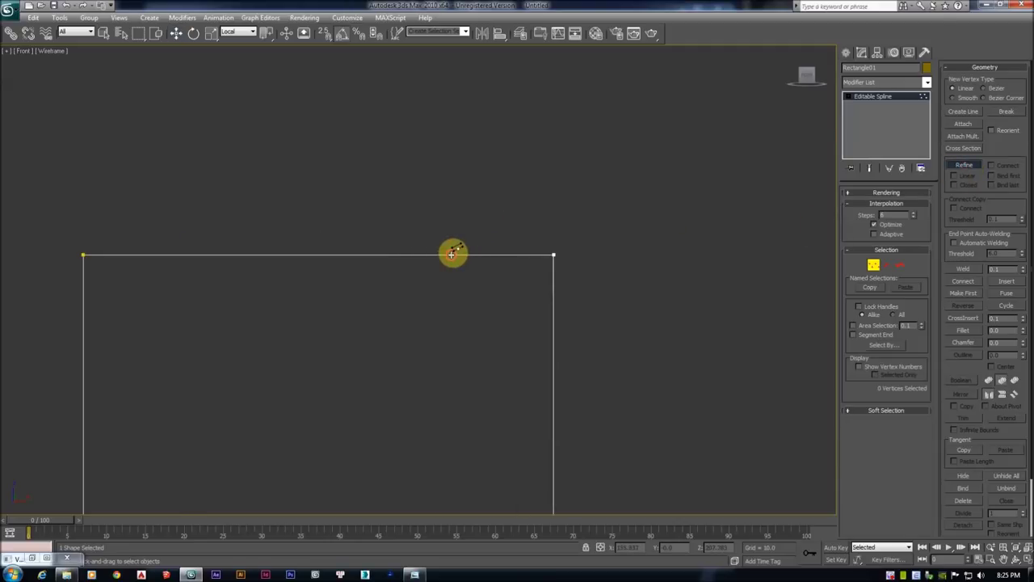
{"action": "right_click", "coordinate": [517, 255]}
{"action": "scroll", "coordinate": [485, 243], "scroll_direction": "down", "scroll_amount": 3}
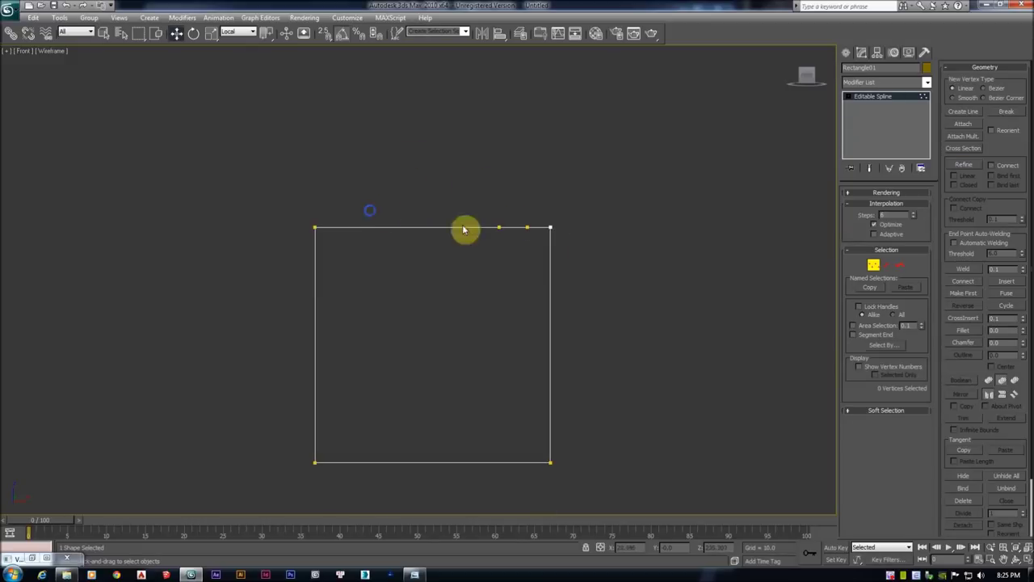
{"action": "left_click_drag", "start_coordinate": [507, 212], "coordinate": [568, 242]}
{"action": "middle_click_drag", "start_coordinate": [534, 210], "coordinate": [516, 250]}
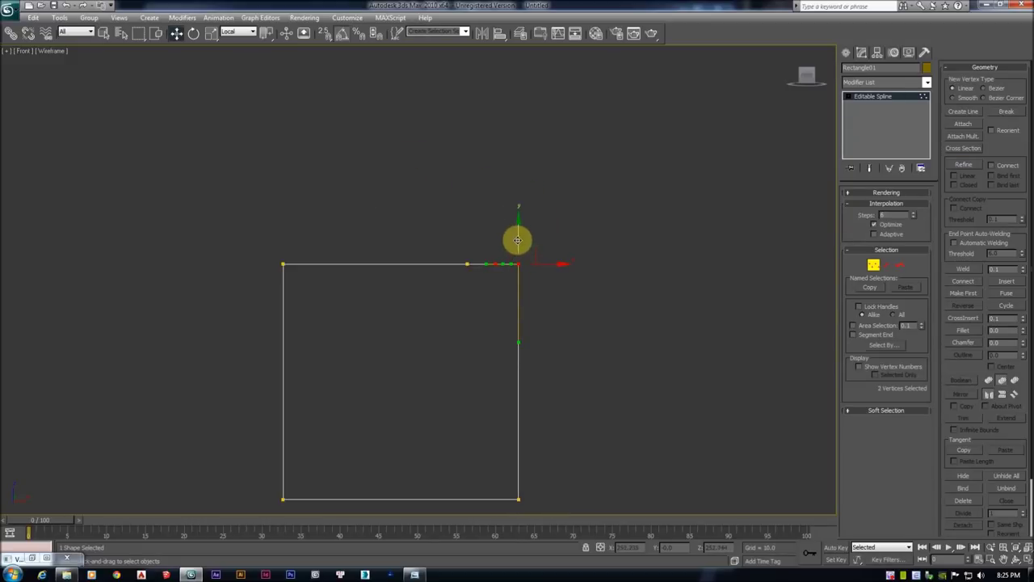
{"action": "left_click_drag", "start_coordinate": [517, 240], "coordinate": [534, 69]}
{"action": "middle_click_drag", "start_coordinate": [534, 161], "coordinate": [514, 200]}
{"action": "left_click", "coordinate": [586, 193]}
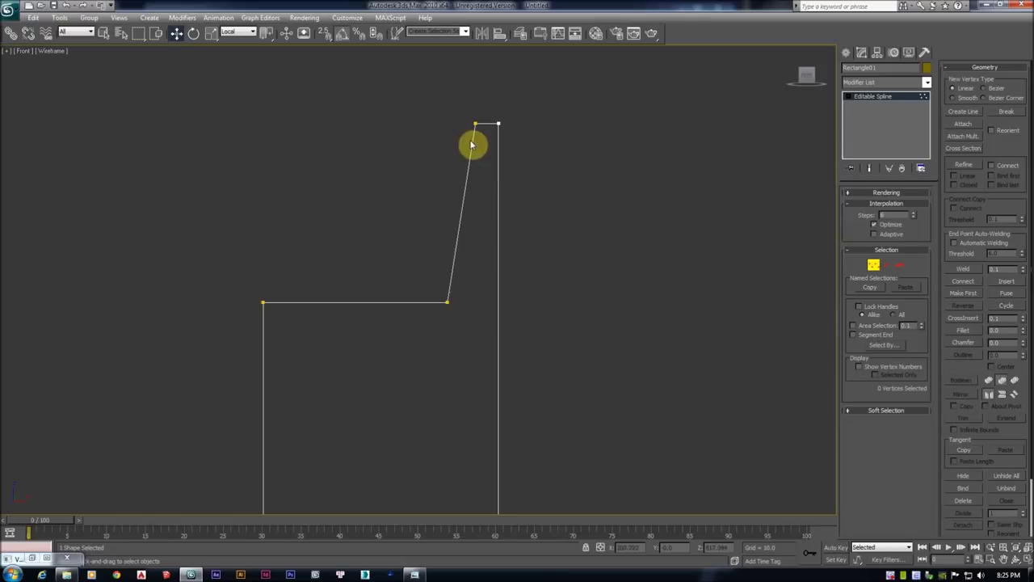
Move the top-right vertex right to slant the backrest's outer edge
{"action": "left_click_drag", "start_coordinate": [428, 284], "coordinate": [471, 313]}
{"action": "left_click", "coordinate": [421, 232]}
{"action": "left_click_drag", "start_coordinate": [430, 284], "coordinate": [478, 310]}
{"action": "left_click", "coordinate": [533, 275]}
{"action": "scroll", "coordinate": [485, 186], "scroll_direction": "down", "scroll_amount": 3}
{"action": "scroll", "coordinate": [473, 274], "scroll_direction": "up", "scroll_amount": 2}
{"action": "middle_click_drag", "start_coordinate": [473, 275], "coordinate": [439, 343]}
{"action": "left_click_drag", "start_coordinate": [493, 88], "coordinate": [539, 120]}
{"action": "middle_click_drag", "start_coordinate": [526, 108], "coordinate": [526, 115]}
{"action": "left_click_drag", "start_coordinate": [526, 115], "coordinate": [541, 111]}
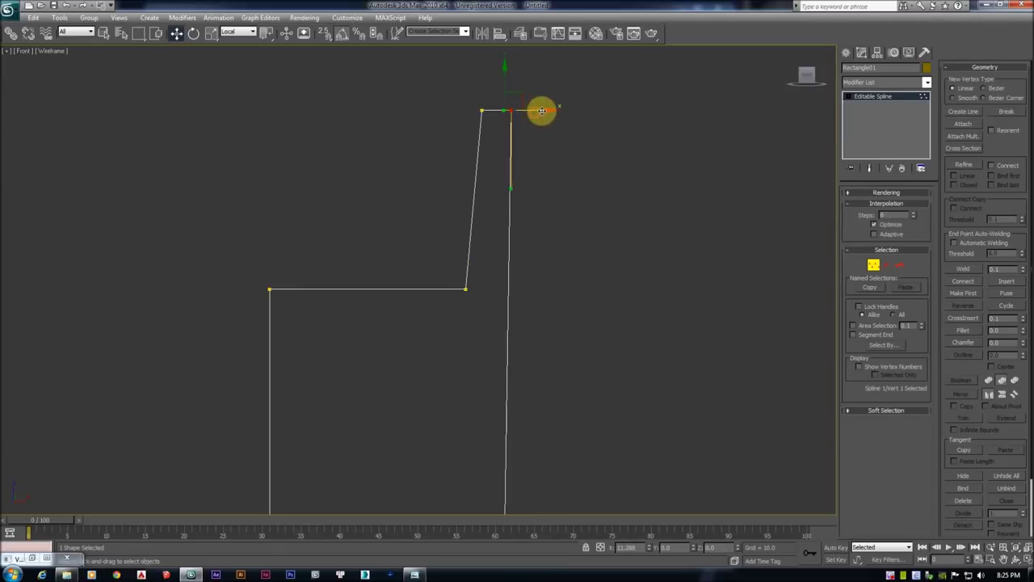
{"action": "left_click", "coordinate": [471, 107]}
{"action": "left_click", "coordinate": [483, 110]}
Shift the bottom-left and front vertices right to slant the left edge and curve the front
{"action": "scroll", "coordinate": [517, 108], "scroll_direction": "down", "scroll_amount": 3}
{"action": "scroll", "coordinate": [542, 256], "scroll_direction": "up", "scroll_amount": 4}
{"action": "left_click", "coordinate": [301, 346]}
{"action": "left_click_drag", "start_coordinate": [333, 348], "coordinate": [376, 349]}
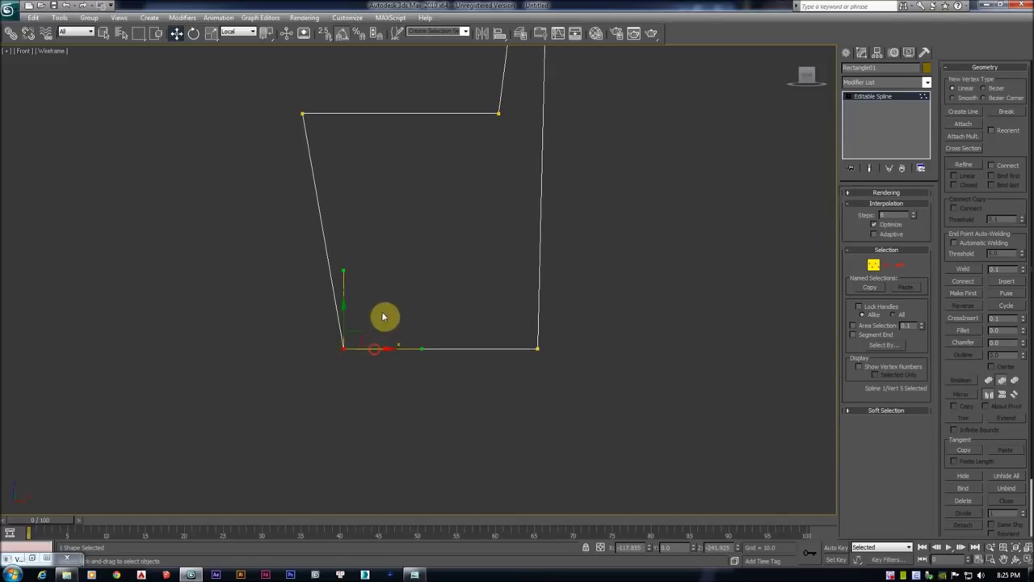
{"action": "mouse_move", "coordinate": [406, 121]}
{"action": "middle_mouse_down"}
{"action": "mouse_move", "coordinate": [412, 166]}
{"action": "mouse_move", "coordinate": [393, 185]}
{"action": "middle_mouse_up"}
{"action": "scroll", "coordinate": [406, 200], "scroll_direction": "down", "scroll_amount": 3}
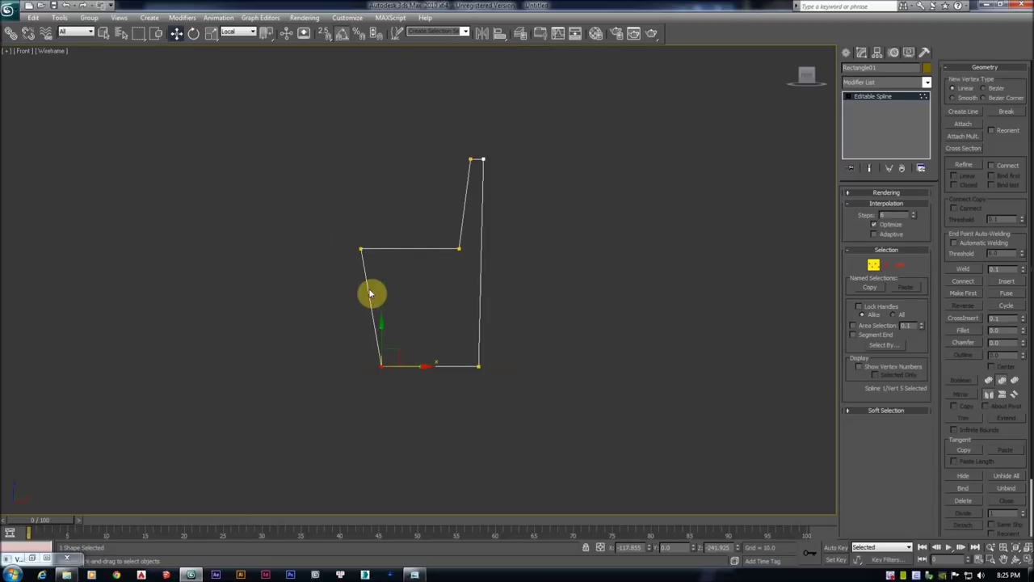
{"action": "left_click_drag", "start_coordinate": [414, 366], "coordinate": [420, 366]}
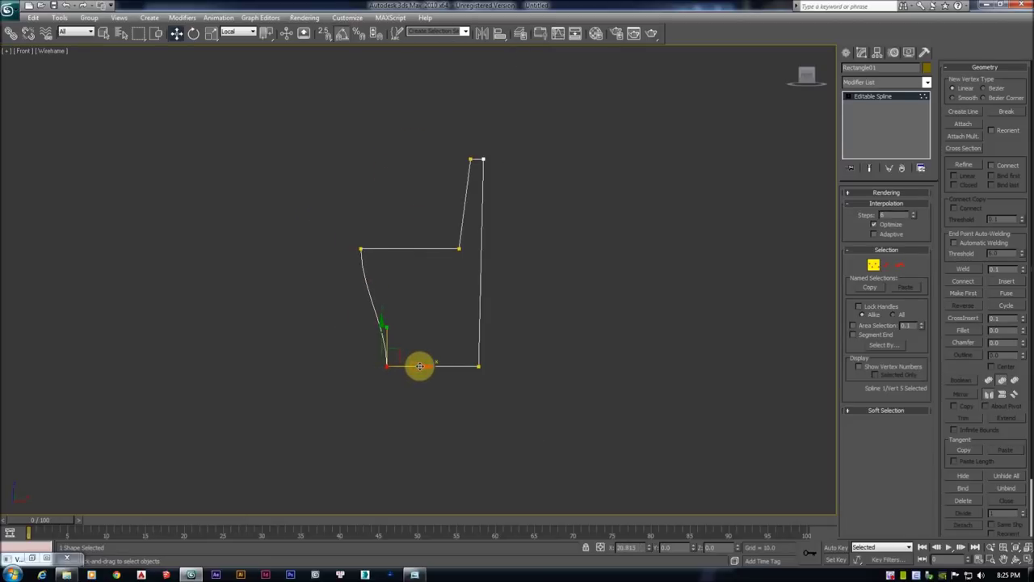
{"action": "left_click_drag", "start_coordinate": [266, 121], "coordinate": [510, 296]}
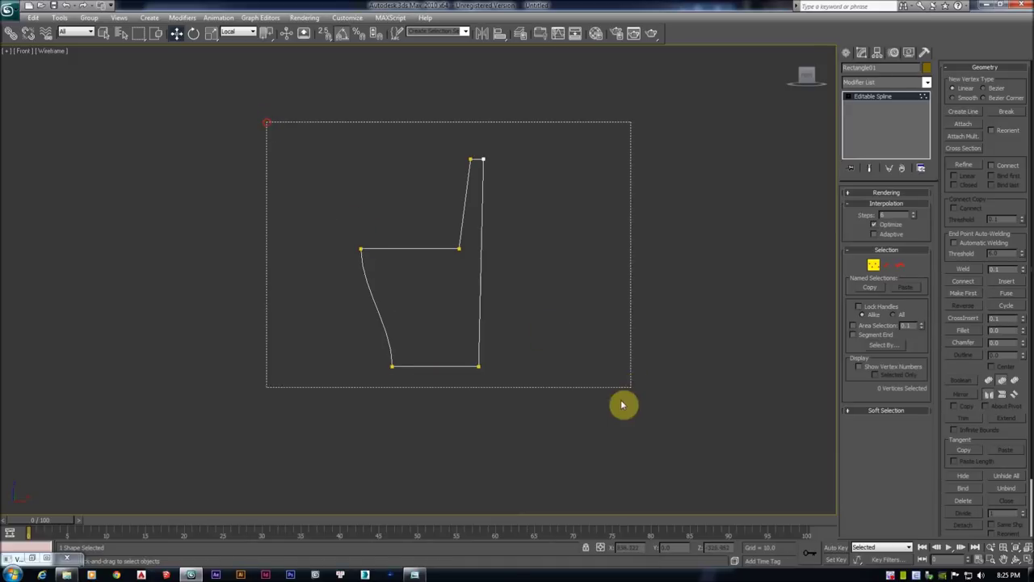
Set all profile vertices to Corner and nudge the backrest's top vertices right
{"action": "right_click", "coordinate": [513, 235]}
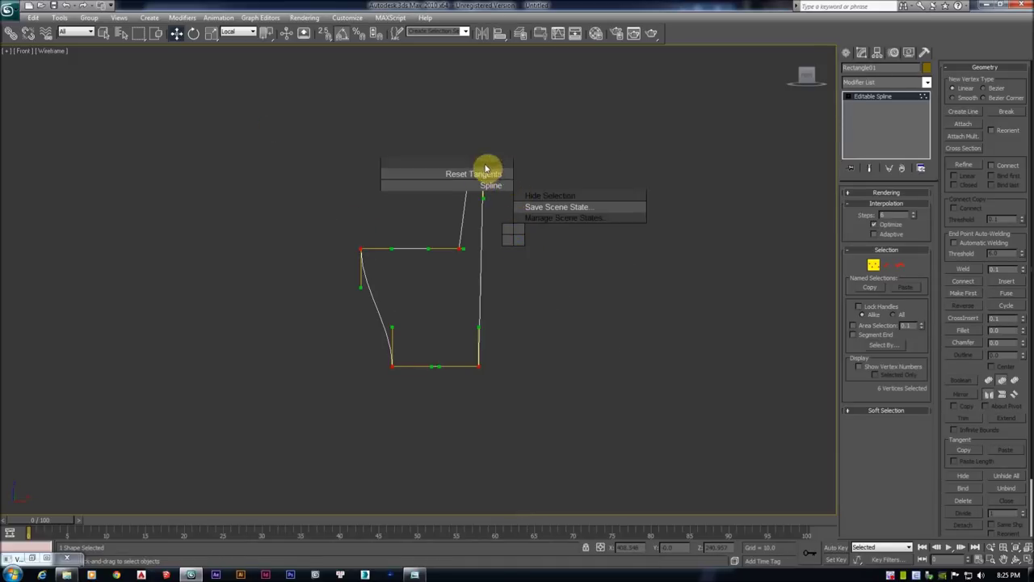
{"action": "left_click", "coordinate": [335, 189]}
{"action": "right_click", "coordinate": [467, 244]}
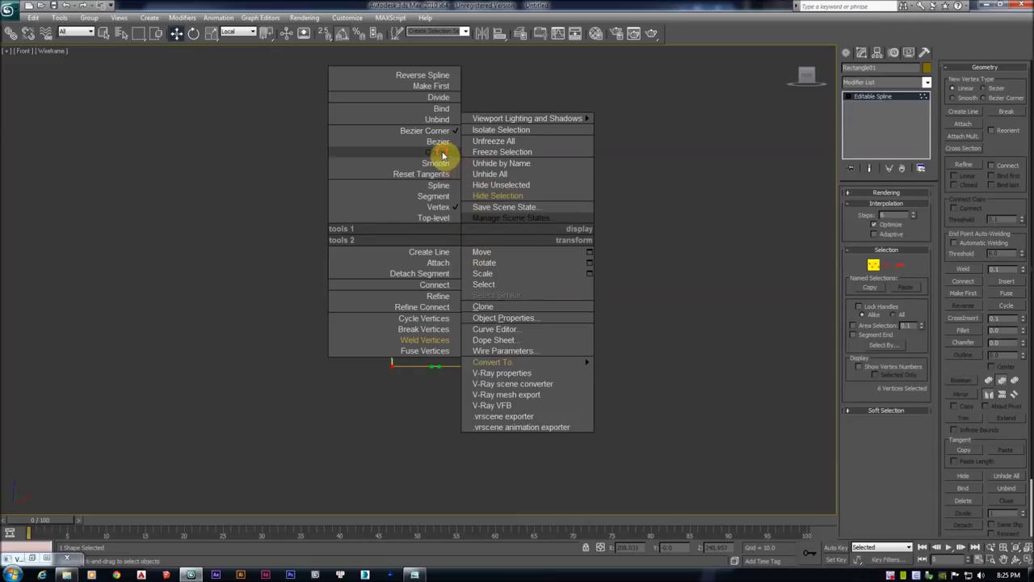
{"action": "left_click", "coordinate": [457, 166]}
{"action": "mouse_move", "coordinate": [462, 335]}
{"action": "left_mouse_down"}
{"action": "mouse_move", "coordinate": [489, 383]}
{"action": "mouse_move", "coordinate": [524, 322]}
{"action": "left_mouse_up"}
{"action": "left_click_drag", "start_coordinate": [508, 160], "coordinate": [515, 160]}
Select the front and bottom corner vertices of the profile
{"action": "left_click", "coordinate": [542, 221]}
{"action": "left_click", "coordinate": [431, 239]}
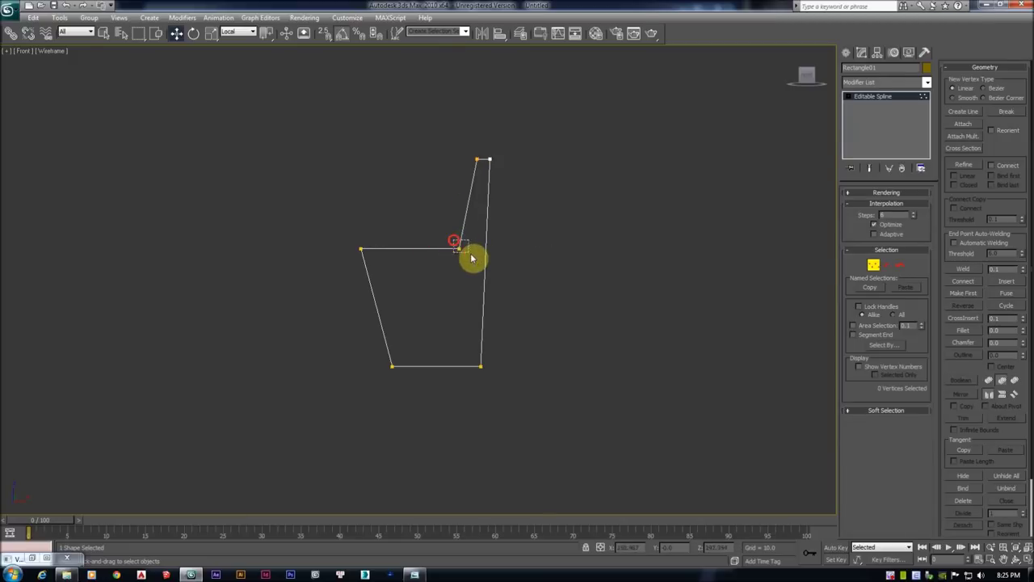
{"action": "left_click", "coordinate": [560, 286]}
{"action": "mouse_move", "coordinate": [317, 211]}
{"action": "left_mouse_down"}
{"action": "mouse_move", "coordinate": [513, 406]}
{"action": "mouse_move", "coordinate": [462, 404]}
{"action": "left_mouse_up"}
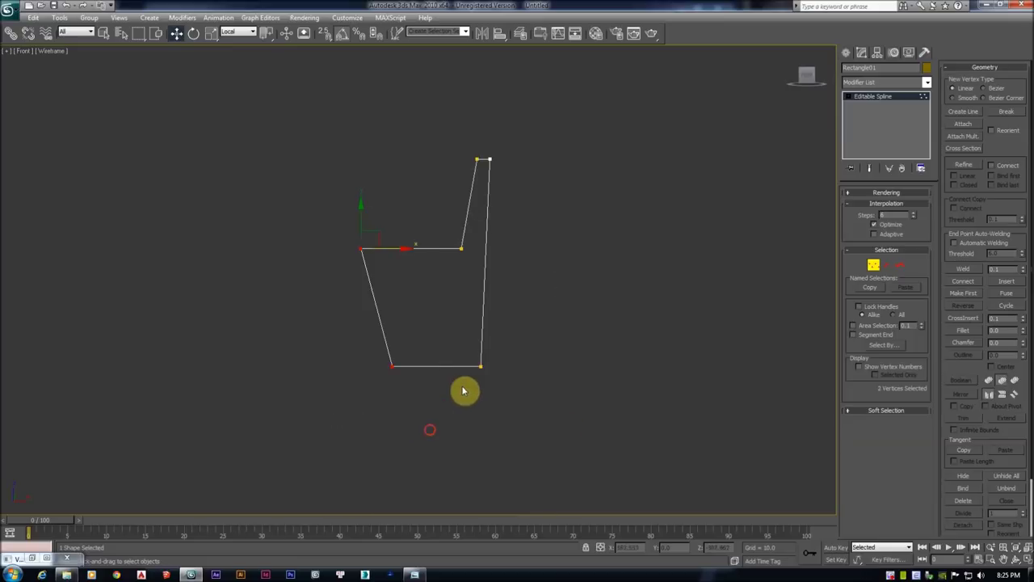
{"action": "scroll", "coordinate": [483, 261], "scroll_direction": "up", "scroll_amount": 4}
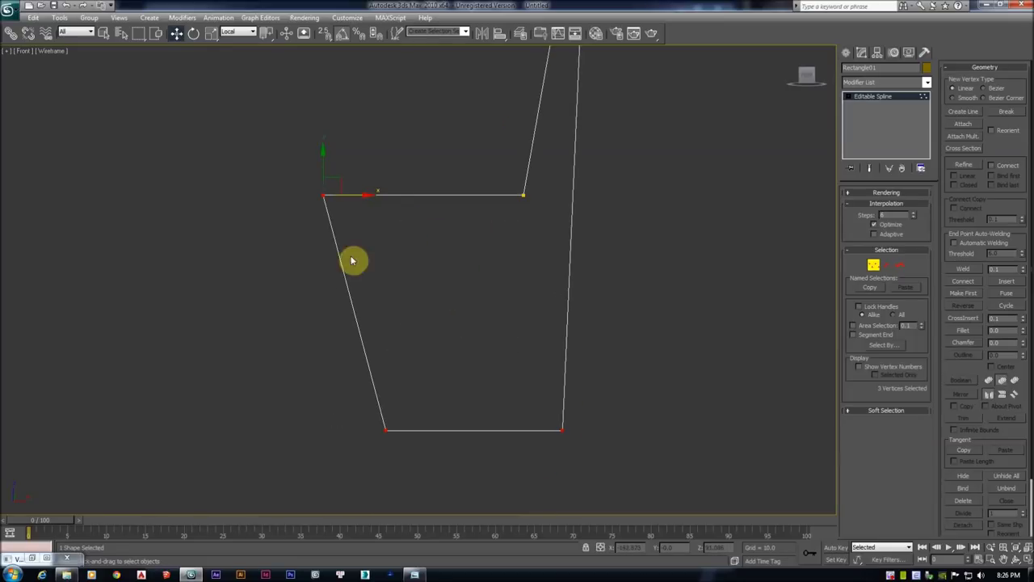
Fillet the front and bottom corners, then the two backrest top vertices
{"action": "left_click", "coordinate": [977, 332]}
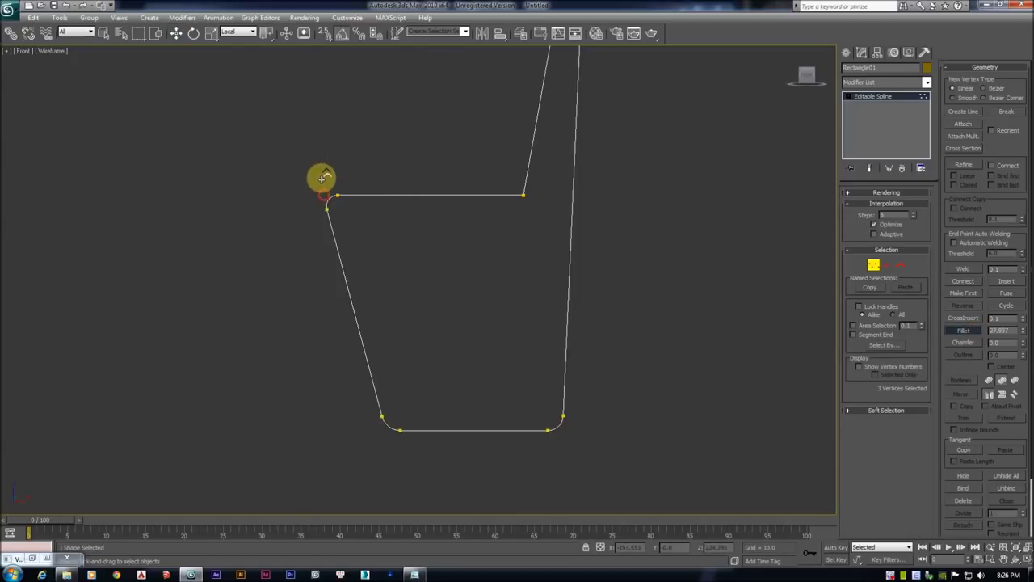
{"action": "left_click_drag", "start_coordinate": [321, 154], "coordinate": [312, 157]}
{"action": "scroll", "coordinate": [457, 164], "scroll_direction": "down", "scroll_amount": 2}
{"action": "scroll", "coordinate": [595, 194], "scroll_direction": "up", "scroll_amount": 4}
{"action": "middle_click_drag", "start_coordinate": [526, 172], "coordinate": [499, 228]}
{"action": "scroll", "coordinate": [500, 228], "scroll_direction": "down", "scroll_amount": 1}
{"action": "left_click_drag", "start_coordinate": [469, 135], "coordinate": [635, 189]}
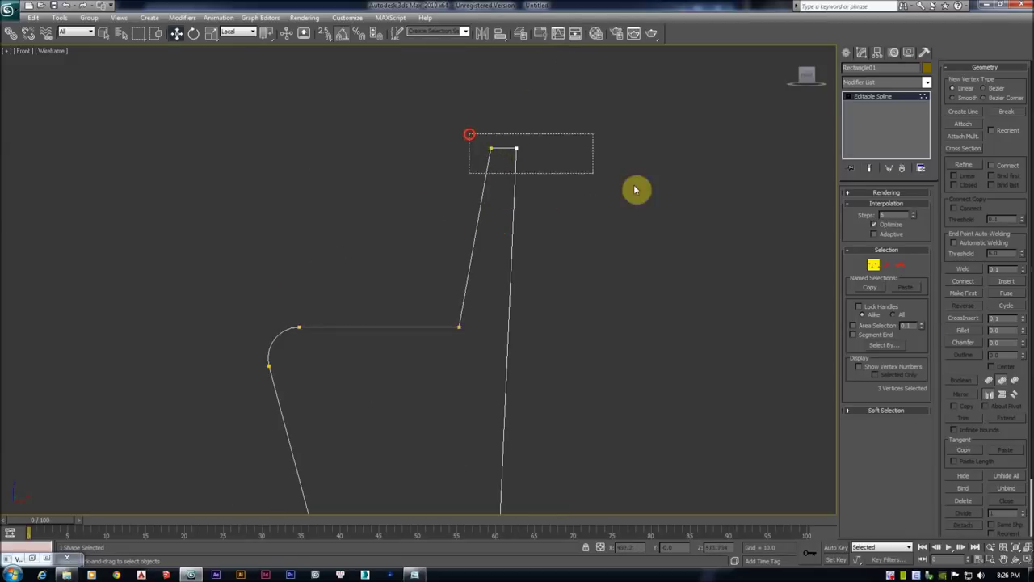
{"action": "left_click", "coordinate": [974, 332]}
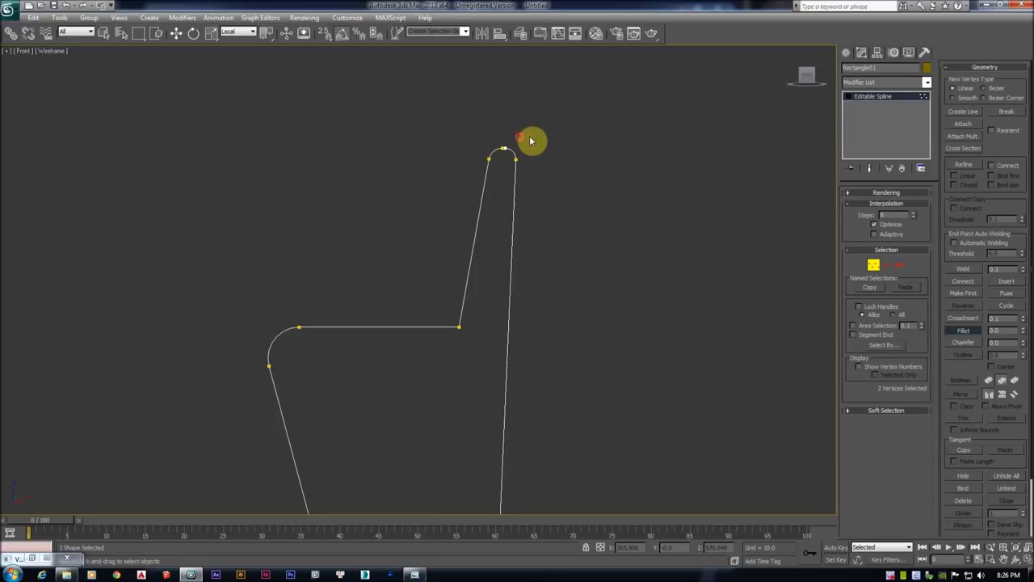
Fillet the corner where the seat meets the backrest and clear the selection
{"action": "left_click", "coordinate": [459, 326]}
{"action": "middle_click_drag", "start_coordinate": [529, 307], "coordinate": [537, 274]}
{"action": "left_click", "coordinate": [973, 333]}
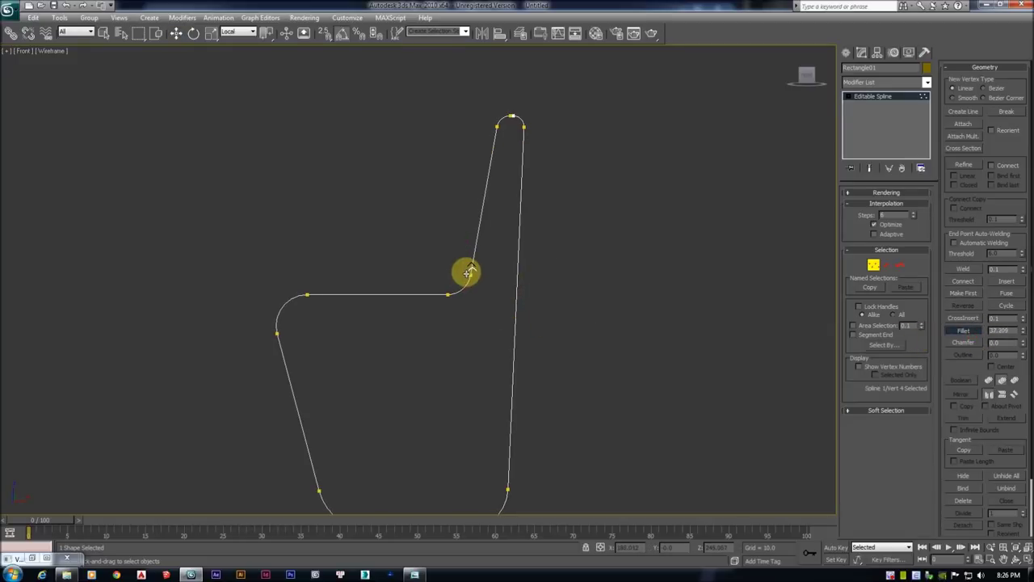
{"action": "left_click_drag", "start_coordinate": [468, 271], "coordinate": [487, 323]}
{"action": "right_click", "coordinate": [415, 259]}
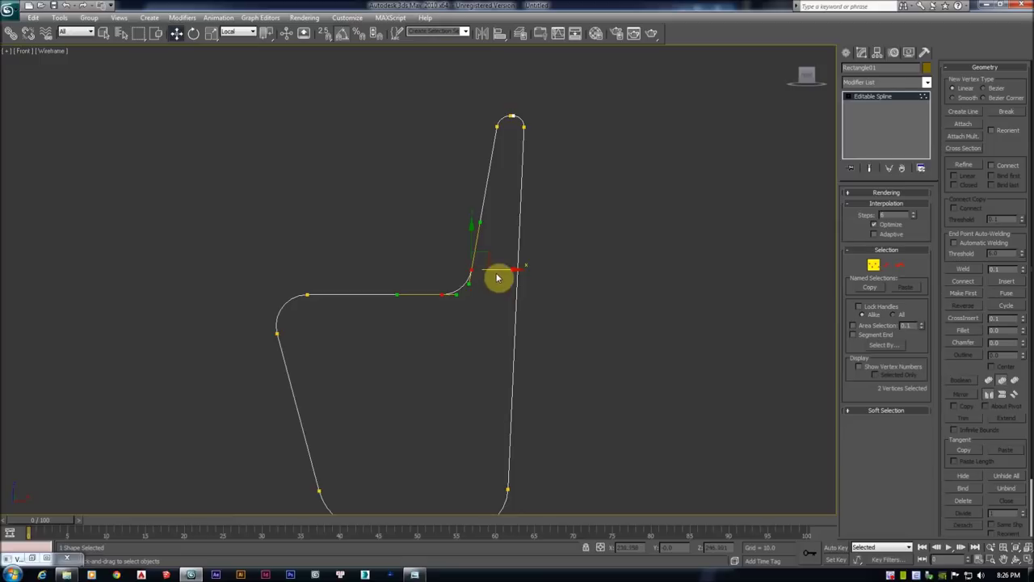
{"action": "left_click", "coordinate": [596, 228]}
{"action": "scroll", "coordinate": [503, 169], "scroll_direction": "up", "scroll_amount": 2}
{"action": "scroll", "coordinate": [469, 234], "scroll_direction": "up", "scroll_amount": 4}
Orbit and zoom around the filleted bench profile to inspect it
{"action": "middle_click_drag", "start_coordinate": [404, 215], "coordinate": [422, 240]}
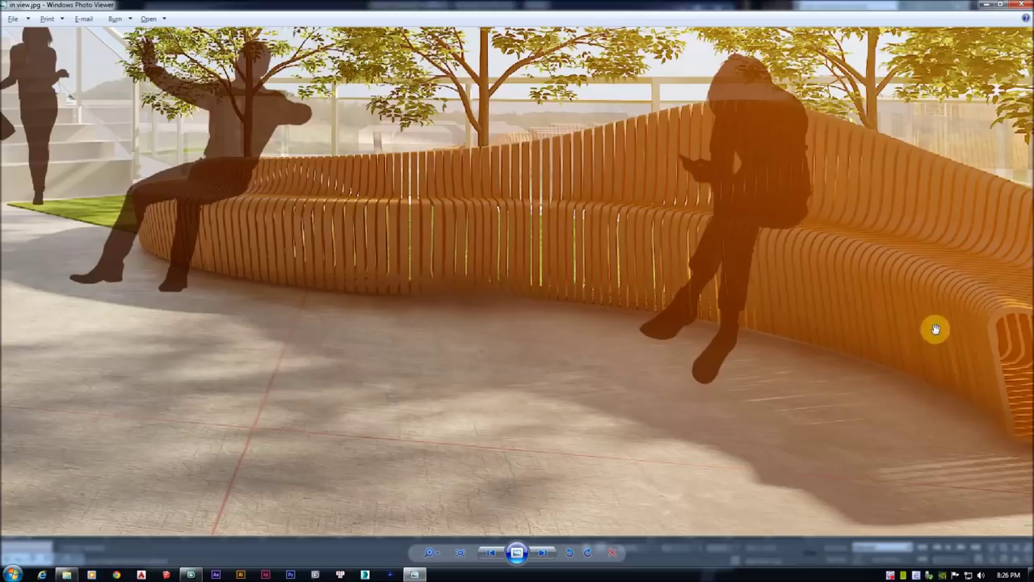
{"action": "scroll", "coordinate": [936, 329], "scroll_direction": "down", "scroll_amount": 2}
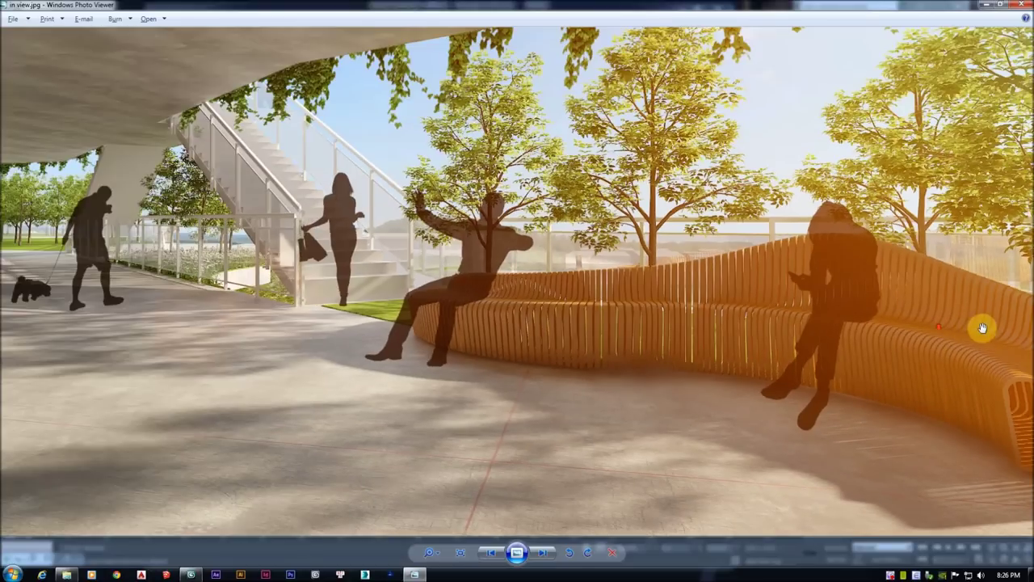
{"action": "scroll", "coordinate": [1015, 365], "scroll_direction": "up", "scroll_amount": 3}
{"action": "scroll", "coordinate": [929, 307], "scroll_direction": "down", "scroll_amount": 1}
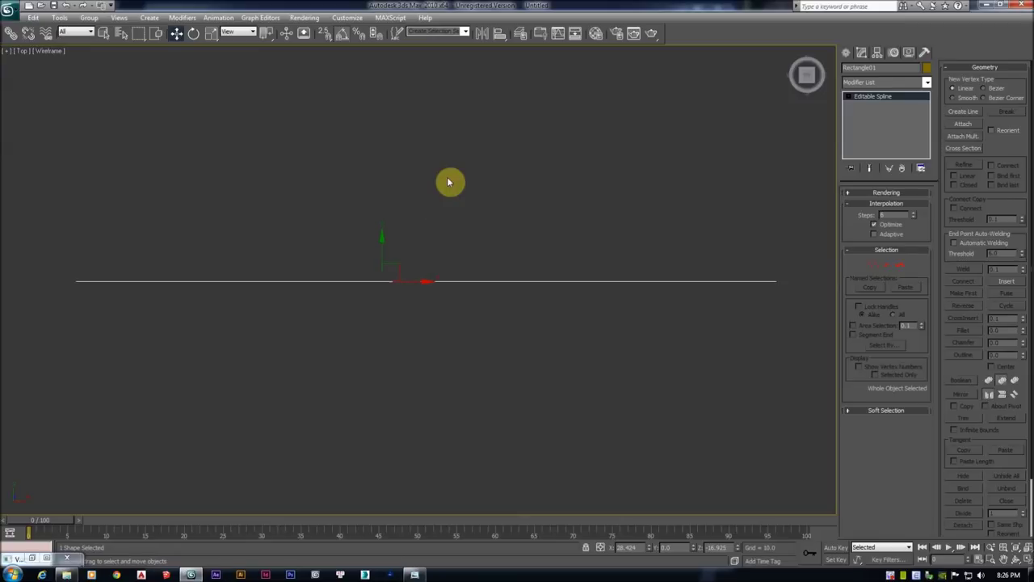
{"action": "mouse_move", "coordinate": [447, 180]}
{"action": "middle_mouse_down", "text": "alt"}
{"action": "mouse_move", "coordinate": [365, 178]}
{"action": "mouse_move", "coordinate": [478, 240]}
{"action": "mouse_move", "coordinate": [393, 219]}
{"action": "mouse_move", "coordinate": [477, 220]}
{"action": "middle_mouse_up", "text": "alt"}
{"action": "middle_click_drag", "start_coordinate": [448, 254], "coordinate": [413, 251], "text": "alt"}
In Top view, start a Line spline with its first point near the top
{"action": "key", "text": "t"}
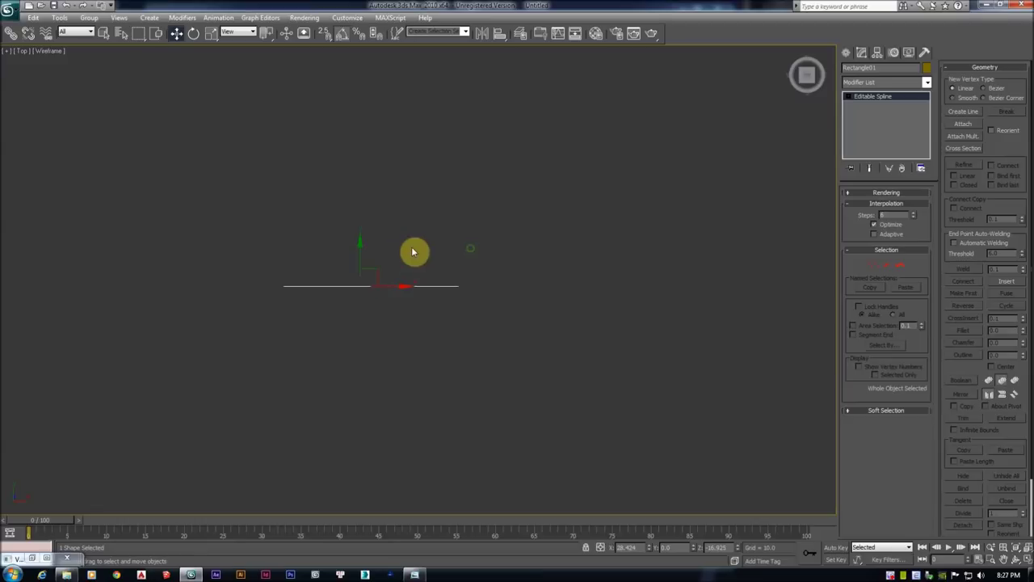
{"action": "left_click", "coordinate": [846, 51]}
{"action": "left_click", "coordinate": [867, 130]}
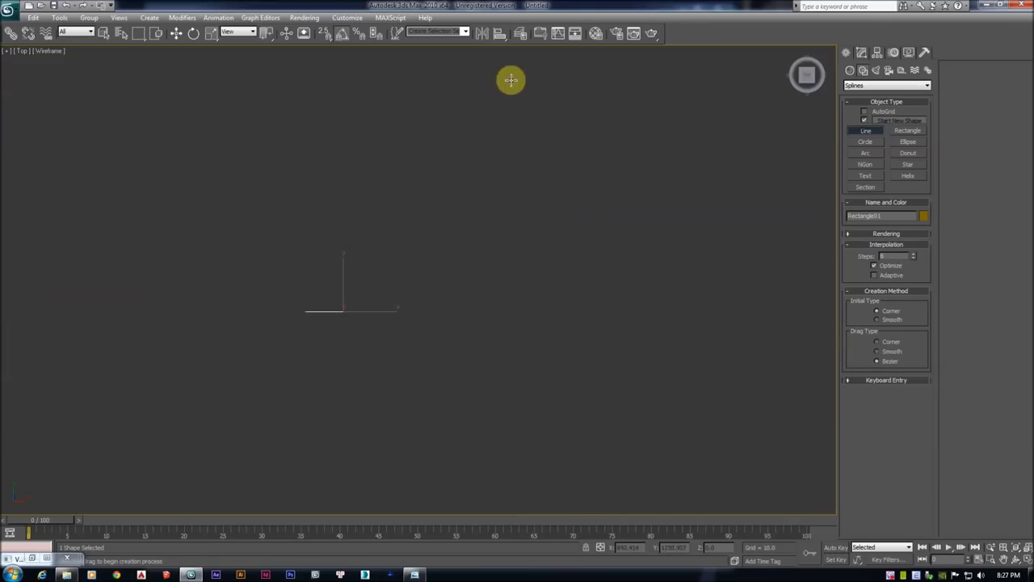
{"action": "left_click", "coordinate": [510, 81]}
Finish drawing the zigzag line Line01 by placing its remaining points down to the bottom
{"action": "left_click", "coordinate": [457, 246]}
{"action": "left_click", "coordinate": [512, 401]}
{"action": "scroll", "coordinate": [511, 401], "scroll_direction": "down", "scroll_amount": 2}
{"action": "left_click", "coordinate": [408, 416]}
{"action": "right_click", "coordinate": [456, 376]}
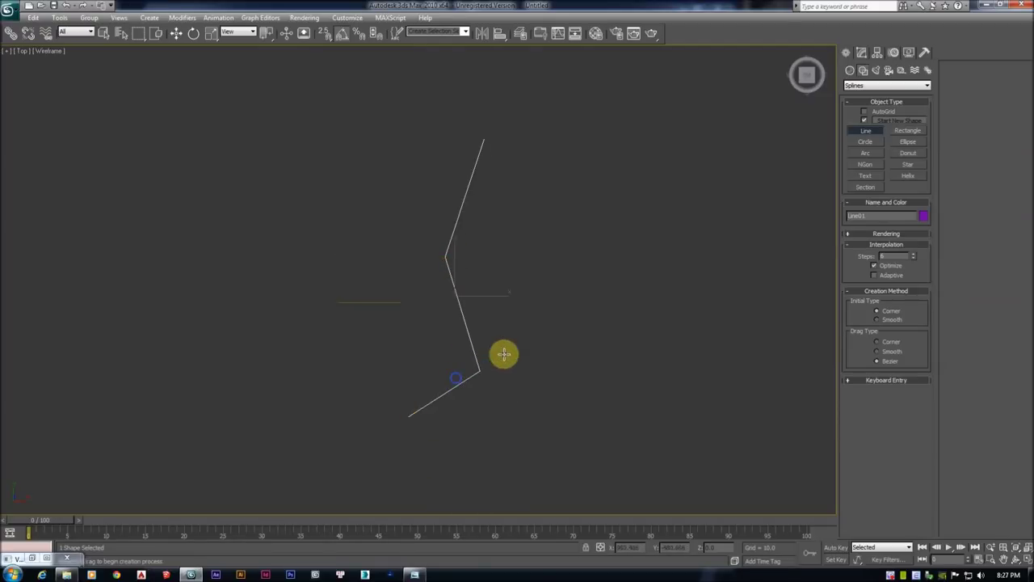
Convert all of Line01's vertices to Smooth, then to Bezier
{"action": "left_click_drag", "start_coordinate": [328, 88], "coordinate": [729, 454]}
{"action": "right_click", "coordinate": [580, 261]}
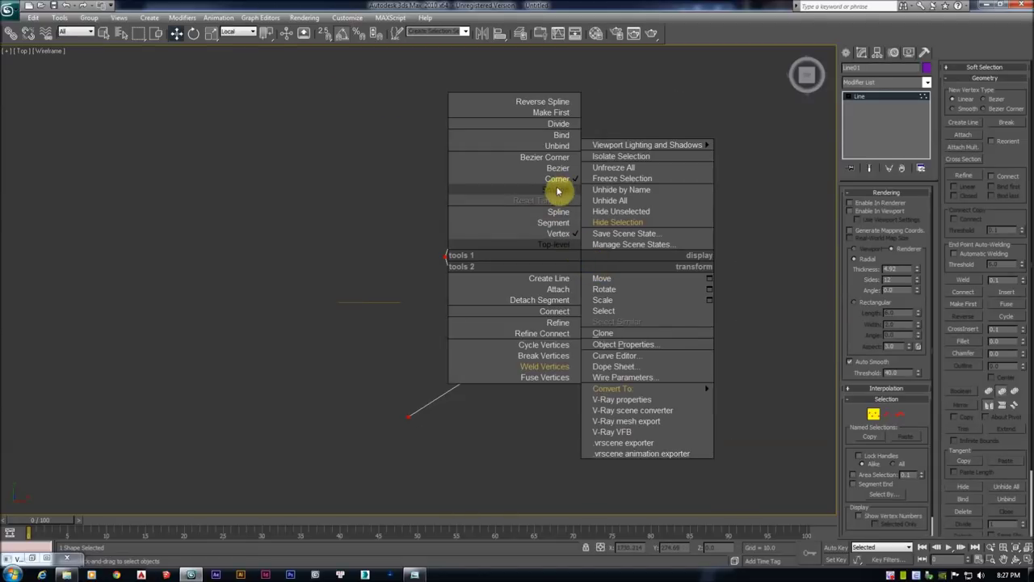
{"action": "left_click", "coordinate": [555, 189]}
{"action": "left_click", "coordinate": [521, 218]}
{"action": "right_click", "coordinate": [516, 212]}
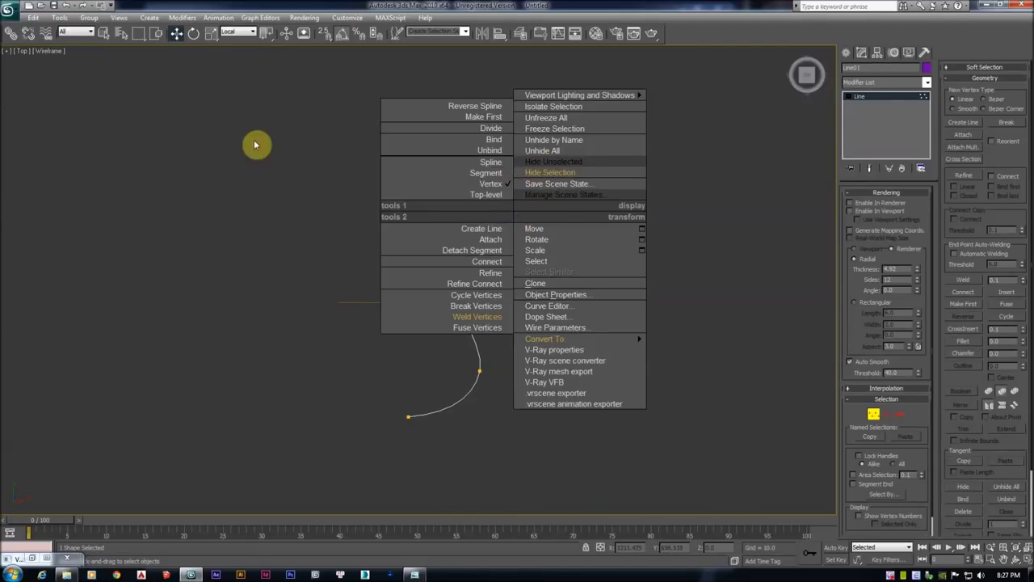
{"action": "left_click_drag", "start_coordinate": [291, 102], "coordinate": [545, 426]}
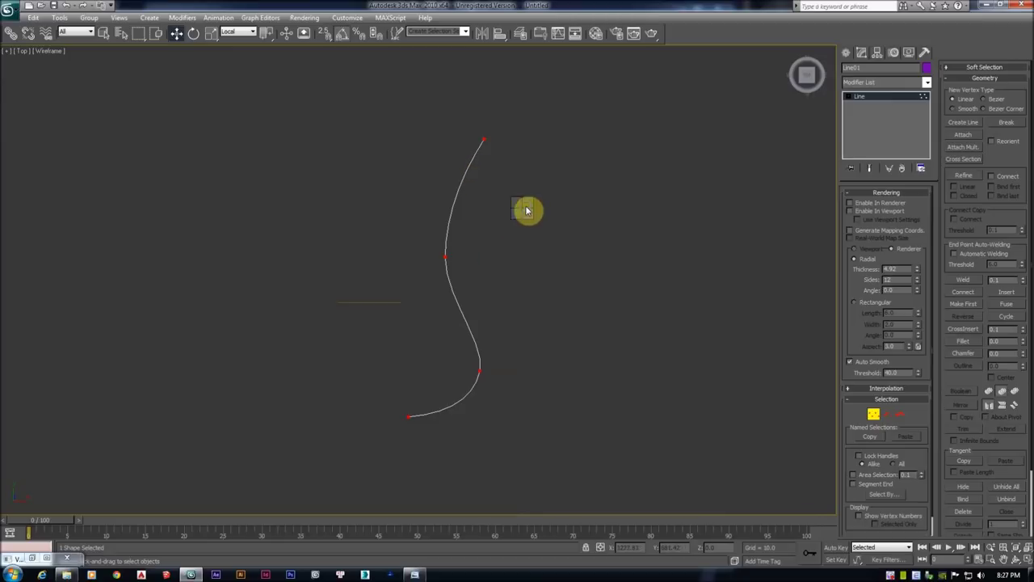
{"action": "right_click", "coordinate": [499, 155]}
{"action": "left_click", "coordinate": [467, 217]}
{"action": "right_click", "coordinate": [467, 209]}
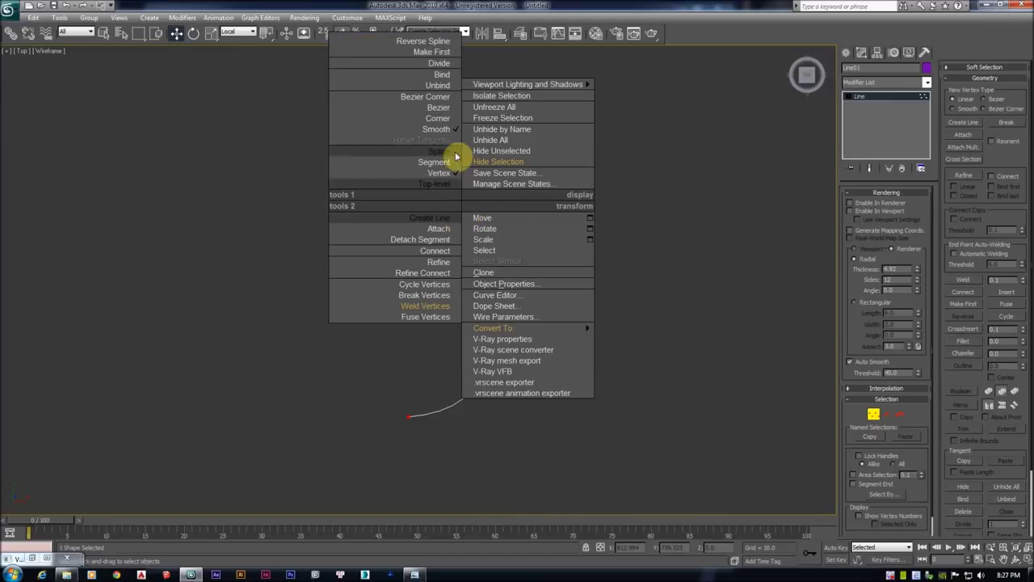
{"action": "left_click", "coordinate": [451, 116]}
Move the middle vertex and swing its tangent handles to form a smooth S-curve, undoing the last edit
{"action": "left_click", "coordinate": [451, 124]}
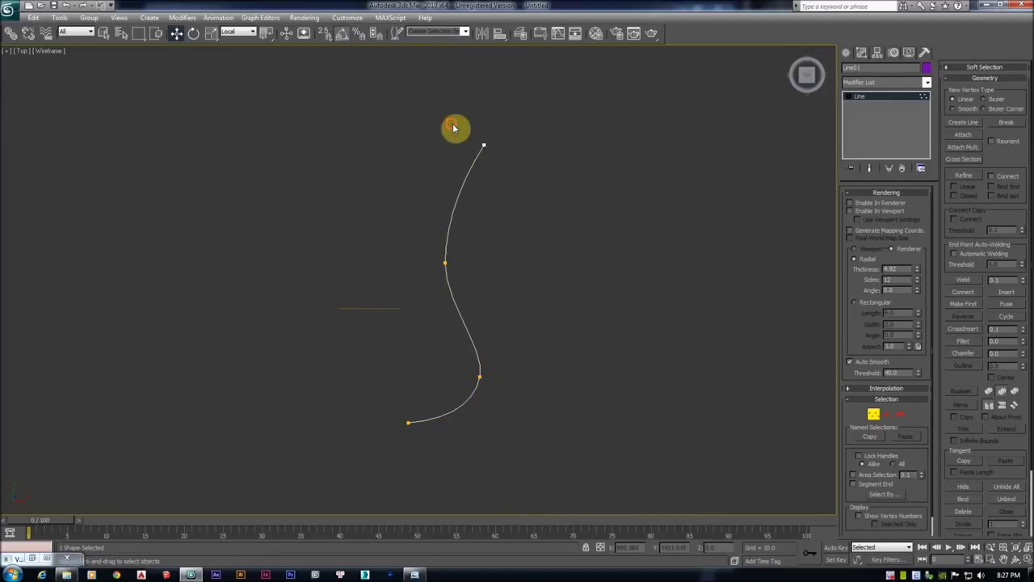
{"action": "left_click", "coordinate": [445, 263]}
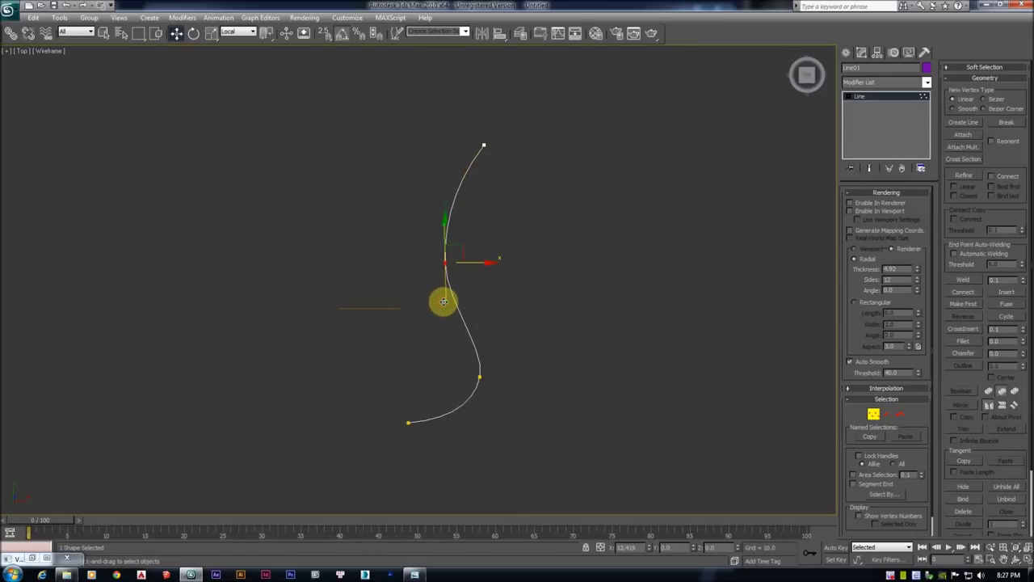
{"action": "middle_click_drag", "start_coordinate": [444, 301], "coordinate": [501, 261]}
{"action": "left_click_drag", "start_coordinate": [501, 261], "coordinate": [644, 302]}
{"action": "middle_click_drag", "start_coordinate": [644, 302], "coordinate": [503, 307]}
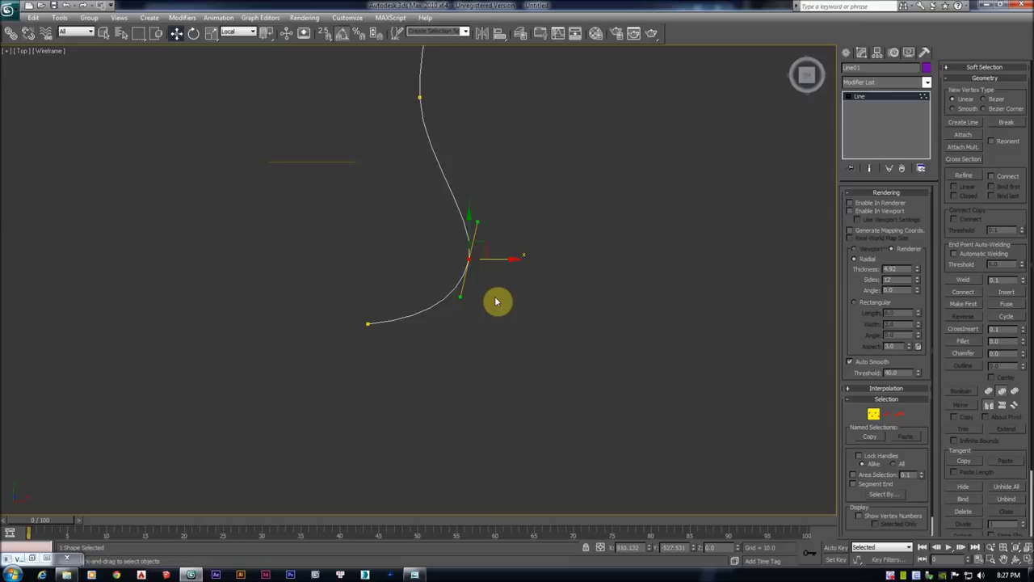
{"action": "left_click_drag", "start_coordinate": [466, 300], "coordinate": [457, 302]}
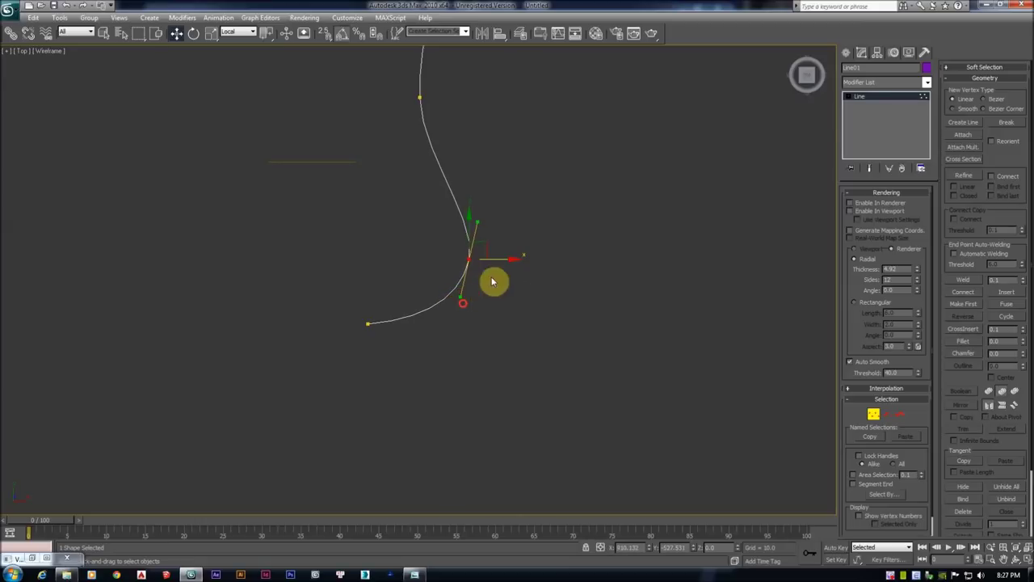
{"action": "left_click_drag", "start_coordinate": [486, 248], "coordinate": [483, 252]}
{"action": "left_click_drag", "start_coordinate": [461, 304], "coordinate": [453, 309]}
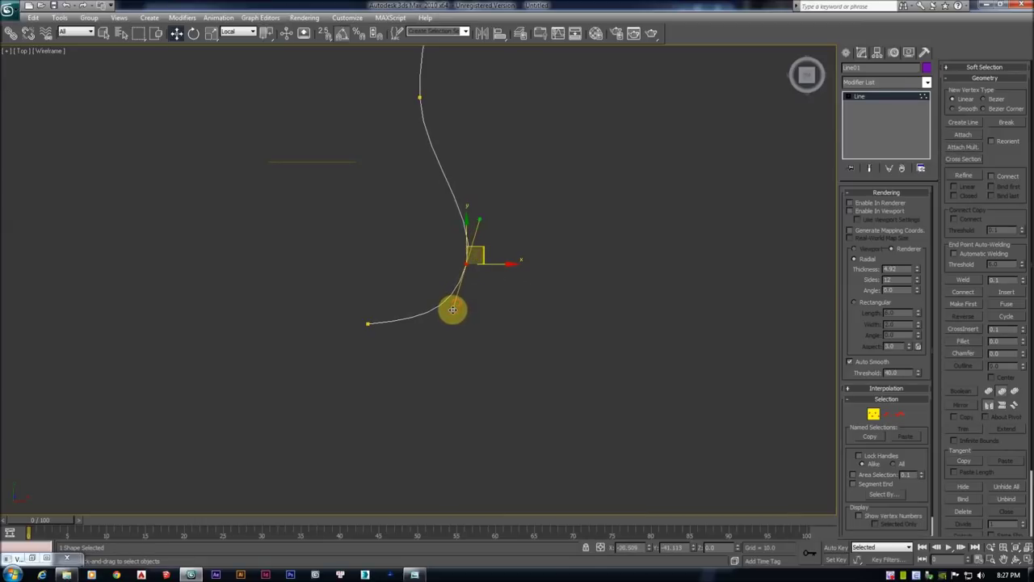
{"action": "left_click_drag", "start_coordinate": [296, 296], "coordinate": [406, 332]}
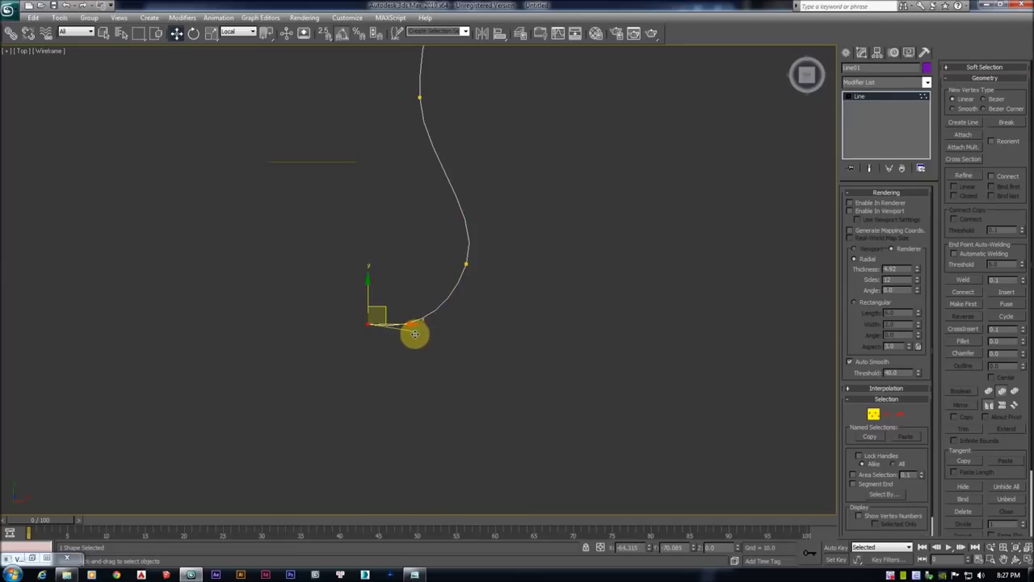
{"action": "key", "text": "ctrl+z"}
{"action": "key", "text": "ctrl+z"}
{"action": "key", "text": "ctrl+z"}
{"action": "key", "text": "ctrl+z"}
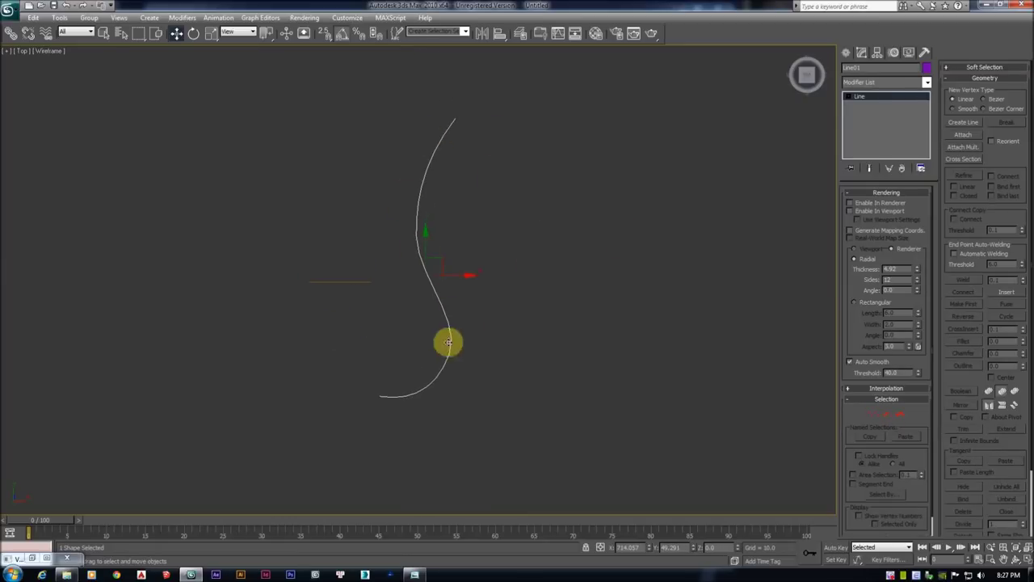
Select the curve's top endpoint vertex, then return to object-level editing of Line01
{"action": "left_click_drag", "start_coordinate": [449, 88], "coordinate": [486, 132]}
{"action": "left_click_drag", "start_coordinate": [425, 104], "coordinate": [479, 131]}
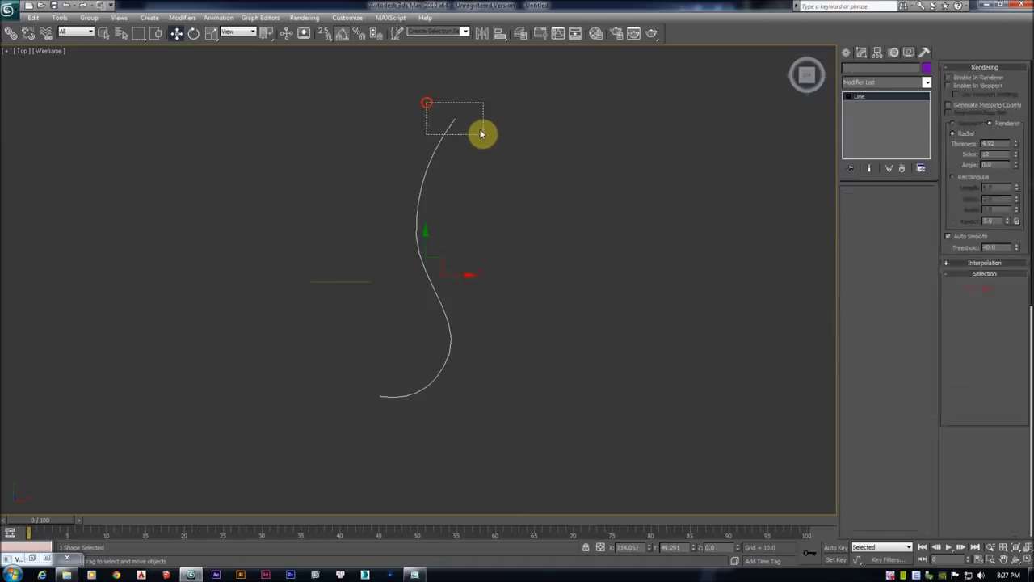
{"action": "key", "text": "1"}
{"action": "left_click_drag", "start_coordinate": [435, 105], "coordinate": [483, 157]}
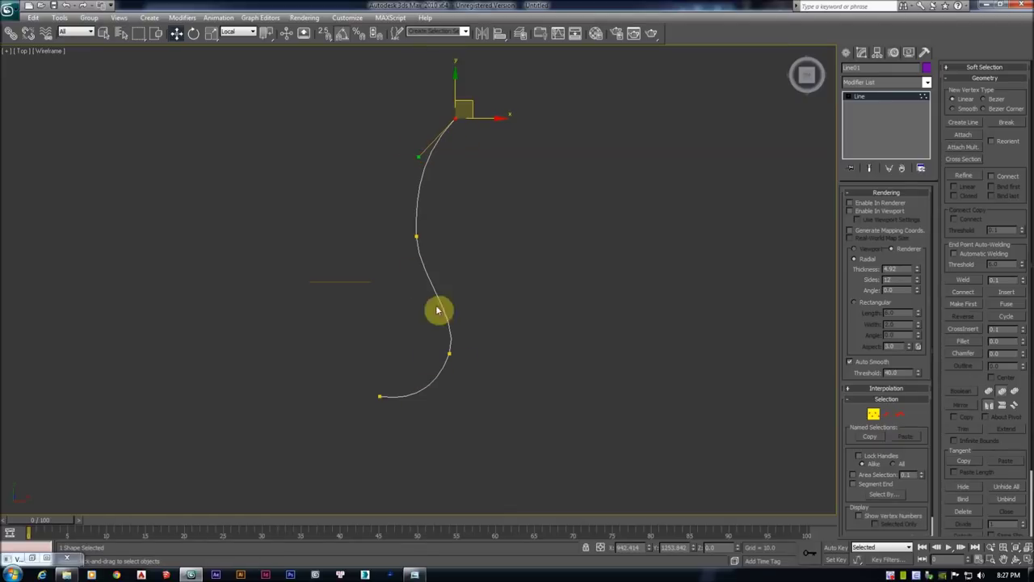
{"action": "key", "text": "1"}
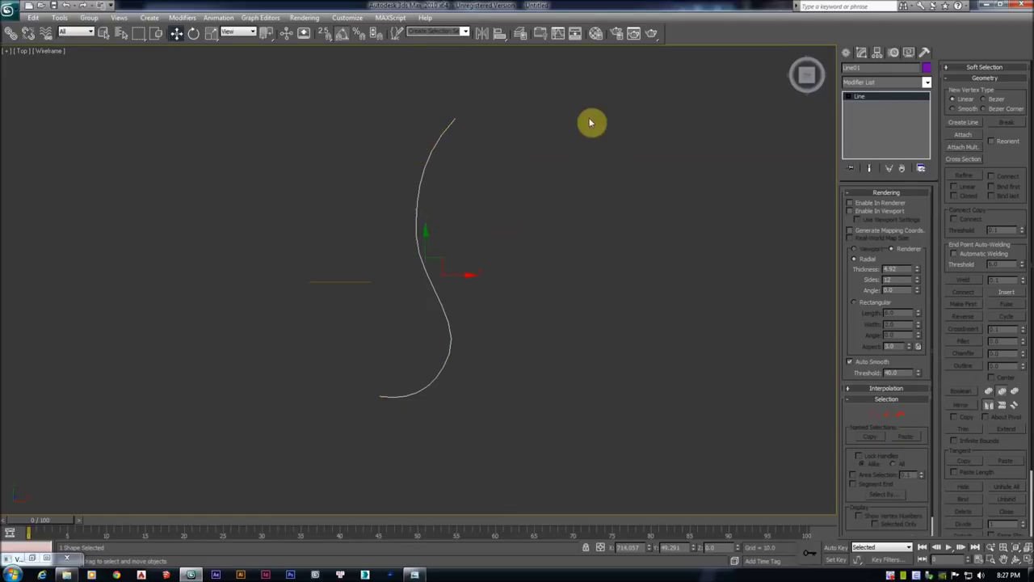
{"action": "left_click", "coordinate": [846, 52]}
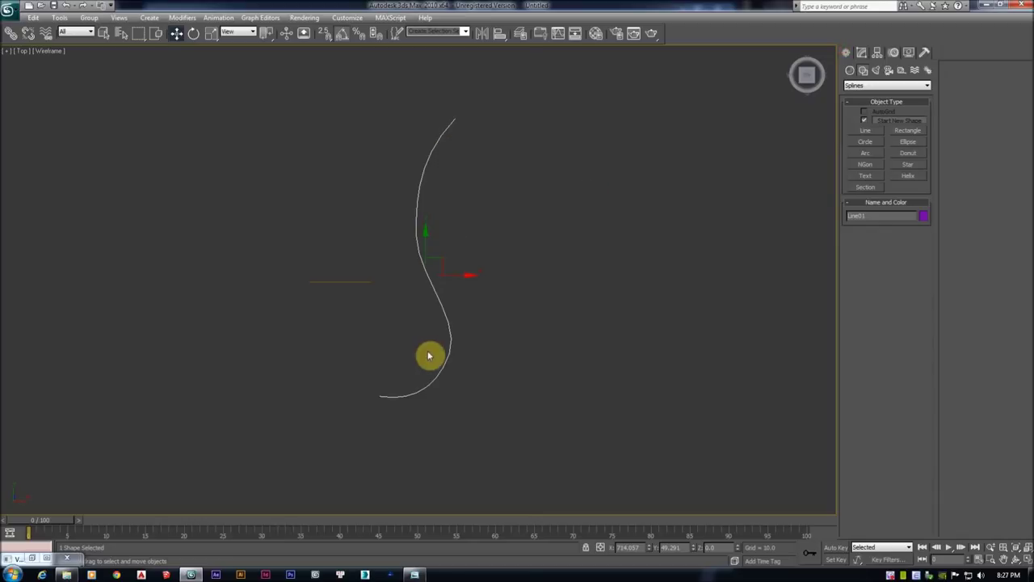
Draw a guide rectangle around the S-curve sized 2500 long by 1500 wide
{"action": "left_click", "coordinate": [913, 132]}
{"action": "left_click_drag", "start_coordinate": [365, 109], "coordinate": [574, 397]}
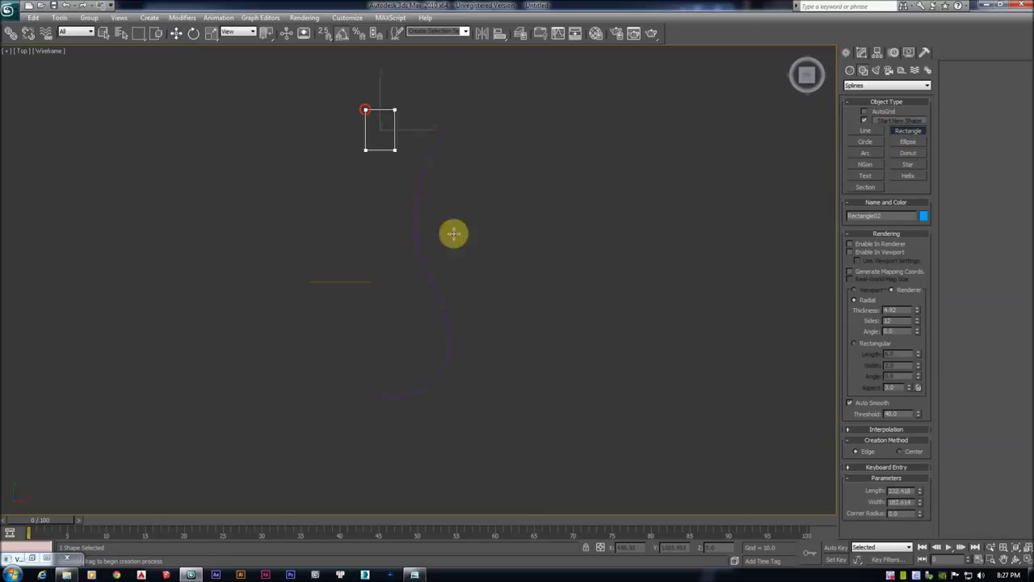
{"action": "right_click", "coordinate": [558, 363]}
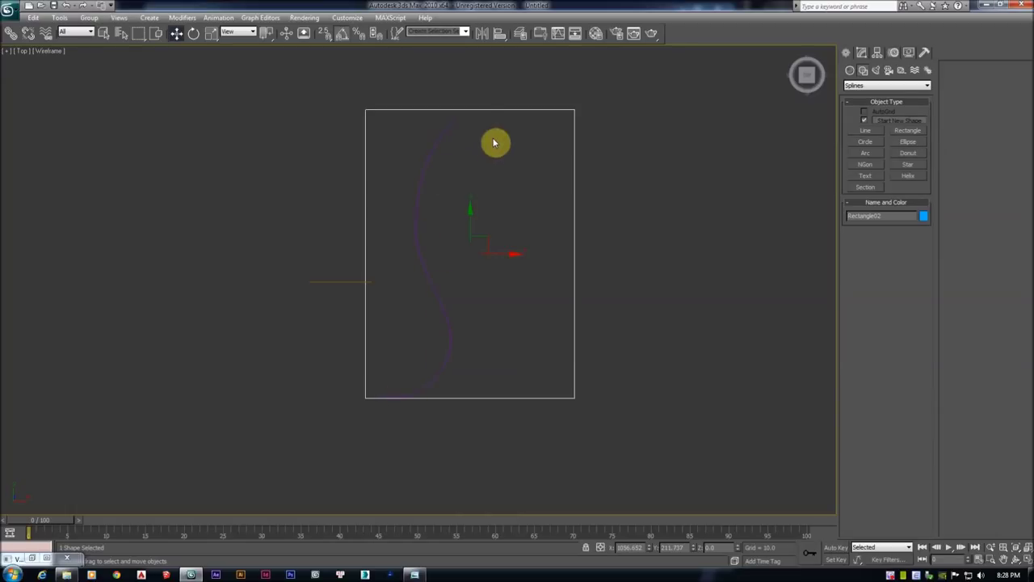
{"action": "left_click", "coordinate": [862, 52]}
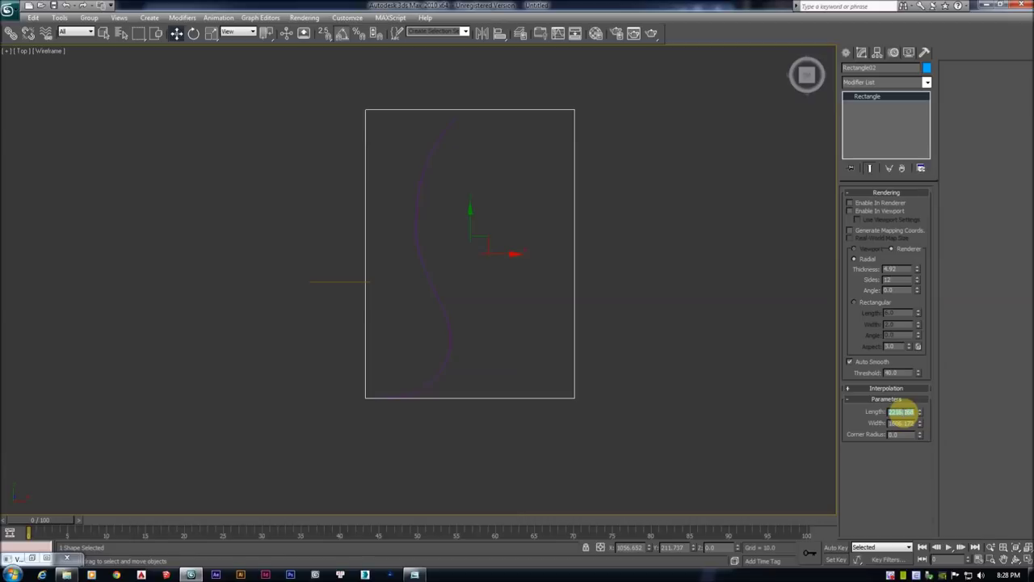
{"action": "key", "text": "Tab"}
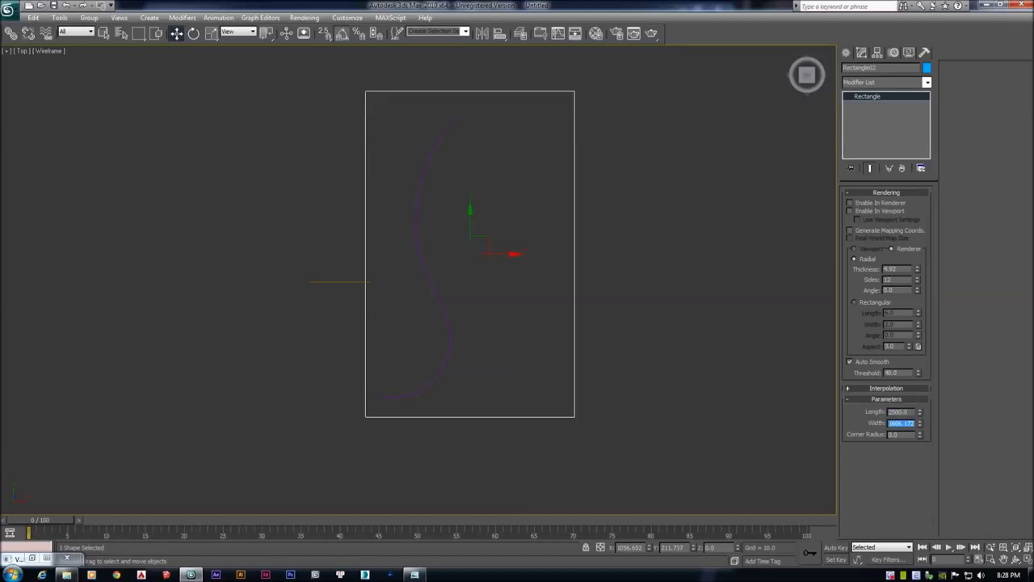
{"action": "type", "text": "0"}
{"action": "key", "text": "Return"}
Move Line01's top end to the rectangle's top edge and pull its lower points down
{"action": "left_click", "coordinate": [517, 182]}
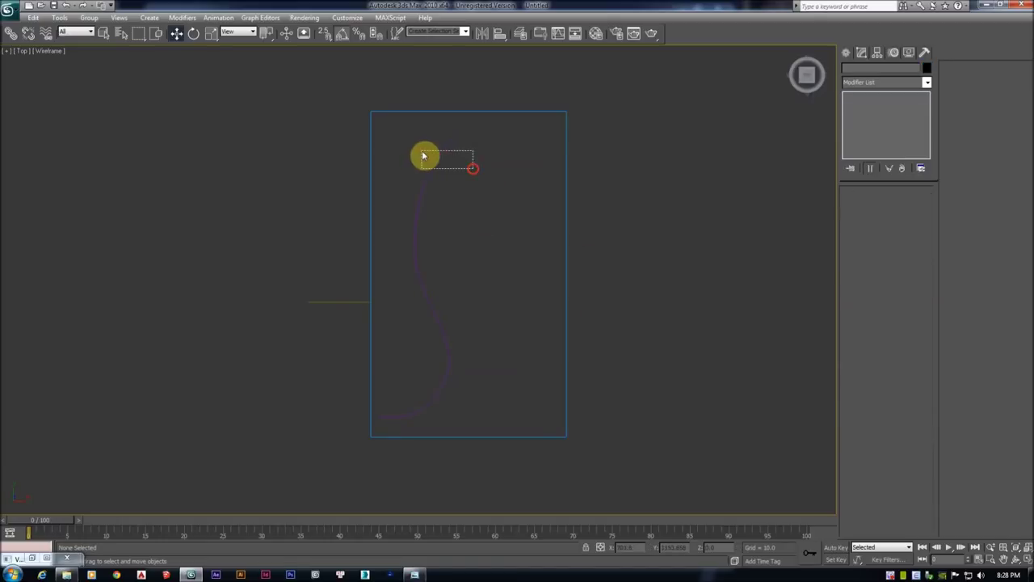
{"action": "left_click", "coordinate": [428, 161]}
{"action": "left_click", "coordinate": [454, 145]}
{"action": "left_click_drag", "start_coordinate": [467, 122], "coordinate": [481, 103]}
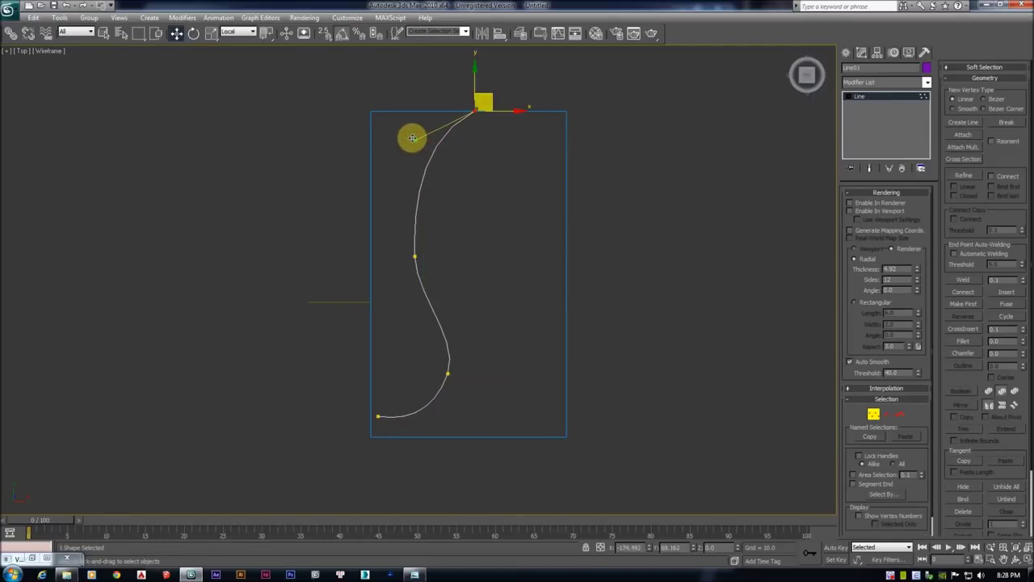
{"action": "left_click", "coordinate": [450, 192]}
{"action": "left_click_drag", "start_coordinate": [334, 365], "coordinate": [536, 482]}
{"action": "left_click_drag", "start_coordinate": [449, 354], "coordinate": [447, 368]}
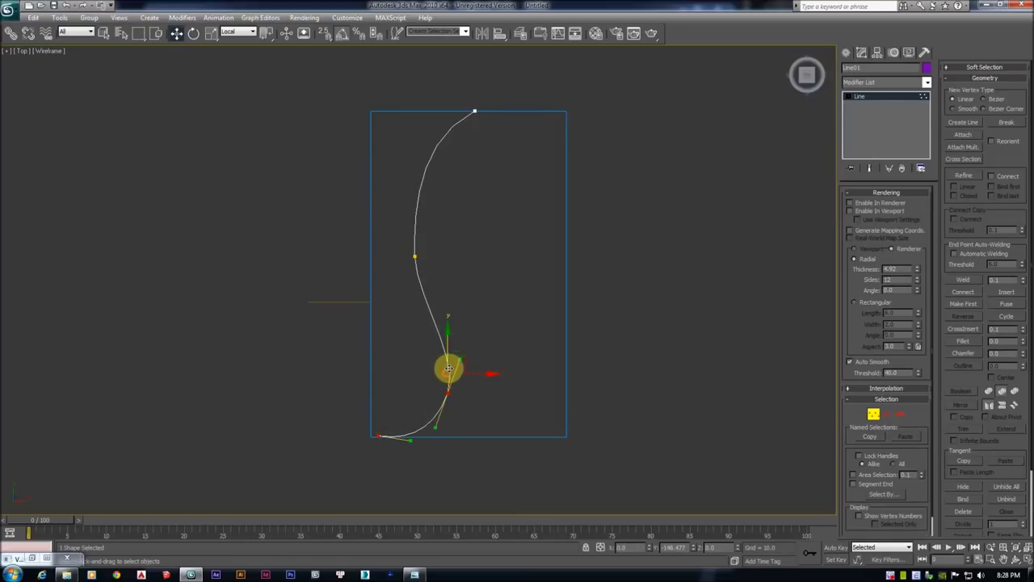
{"action": "left_click_drag", "start_coordinate": [623, 88], "coordinate": [526, 206]}
{"action": "left_click", "coordinate": [538, 201]}
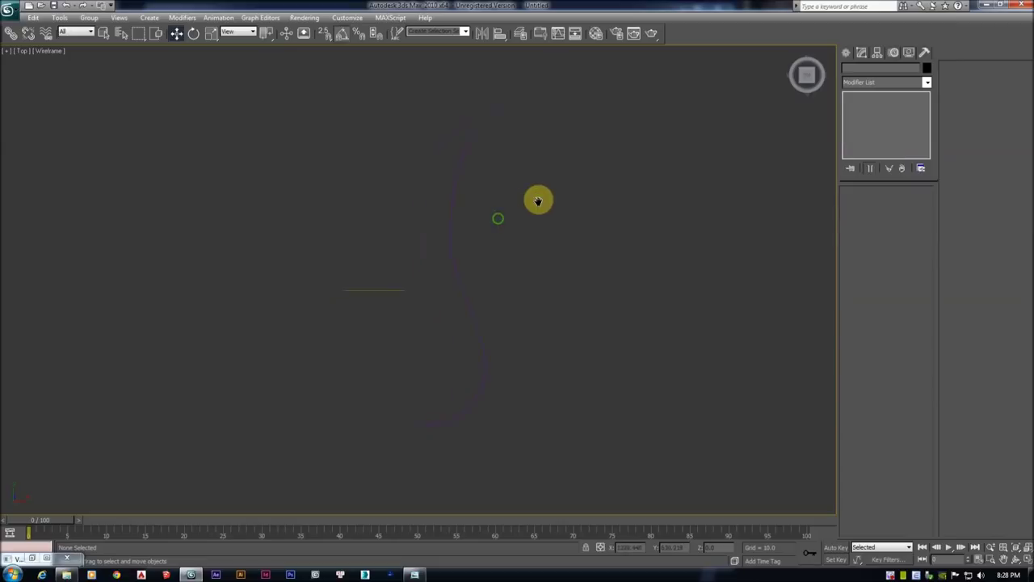
{"action": "mouse_move", "coordinate": [644, 151]}
{"action": "middle_mouse_down", "text": "alt"}
{"action": "mouse_move", "coordinate": [650, 133]}
{"action": "mouse_move", "coordinate": [614, 226]}
{"action": "mouse_move", "coordinate": [698, 184]}
{"action": "middle_mouse_up", "text": "alt"}
Set Line01's interpolation to Adaptive for a smoother curve
{"action": "left_click", "coordinate": [886, 193]}
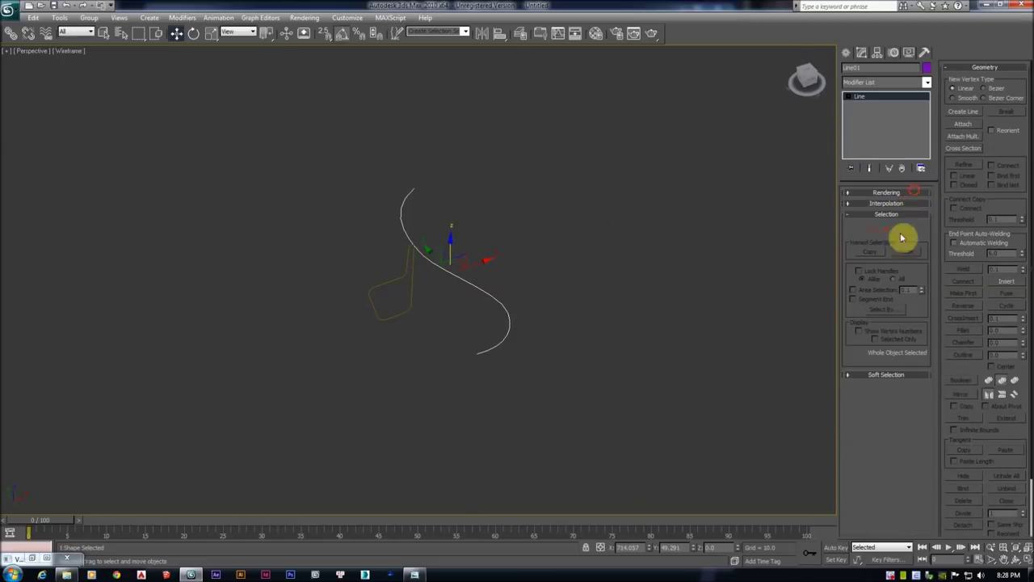
{"action": "left_click", "coordinate": [895, 206]}
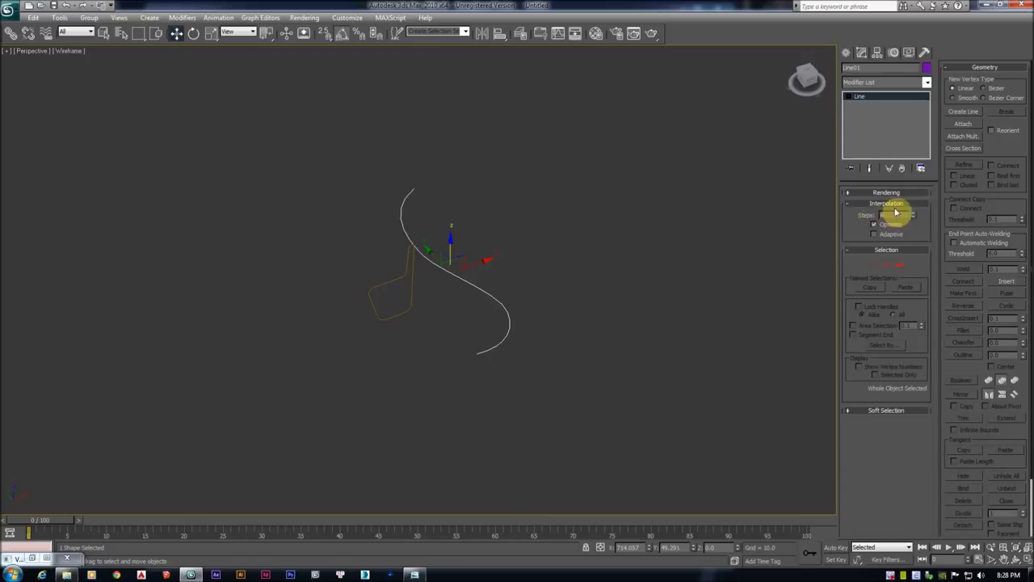
{"action": "left_click", "coordinate": [888, 234]}
{"action": "mouse_move", "coordinate": [589, 272]}
{"action": "middle_mouse_down", "text": "alt"}
{"action": "mouse_move", "coordinate": [510, 283]}
{"action": "mouse_move", "coordinate": [534, 261]}
{"action": "middle_mouse_up", "text": "alt"}
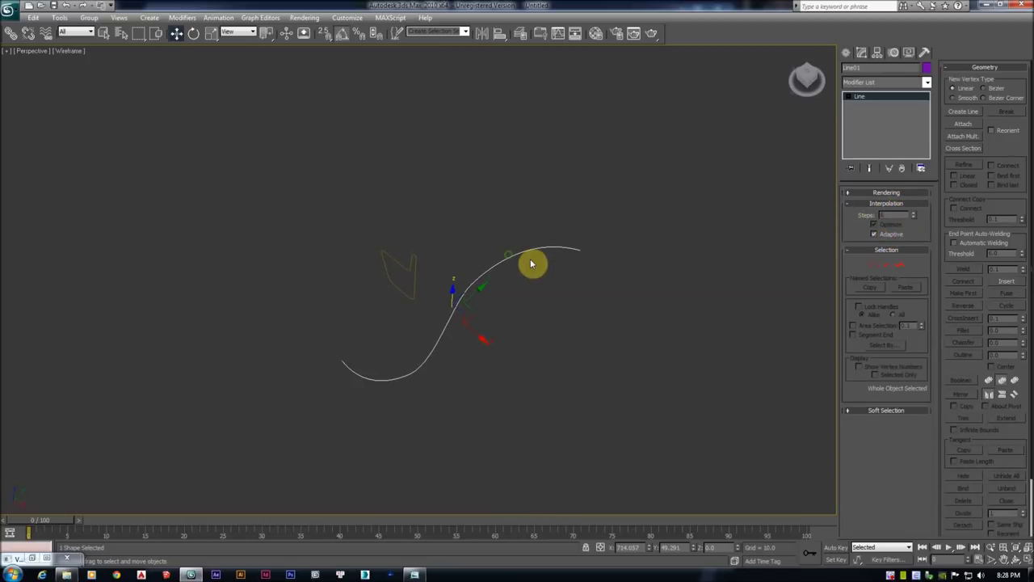
{"action": "key", "text": "t"}
{"action": "left_click", "coordinate": [378, 296]}
{"action": "key", "text": "p"}
{"action": "middle_click_drag", "start_coordinate": [411, 277], "coordinate": [402, 289], "text": "alt"}
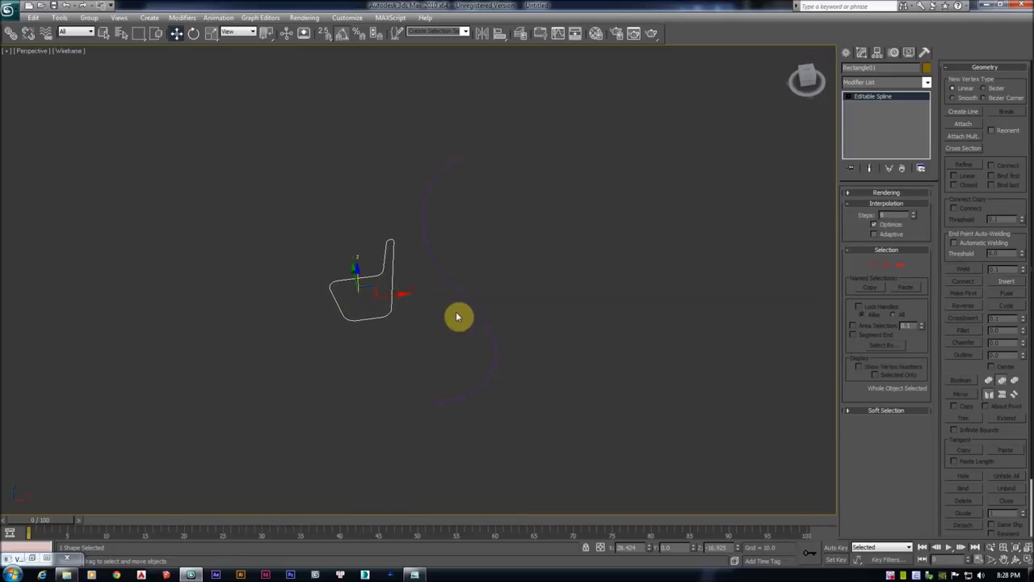
Loft the chair profile along the S-curve path with Compound Objects > Loft > Get Shape
{"action": "left_click", "coordinate": [845, 53]}
{"action": "left_click", "coordinate": [725, 123]}
{"action": "left_click", "coordinate": [475, 232]}
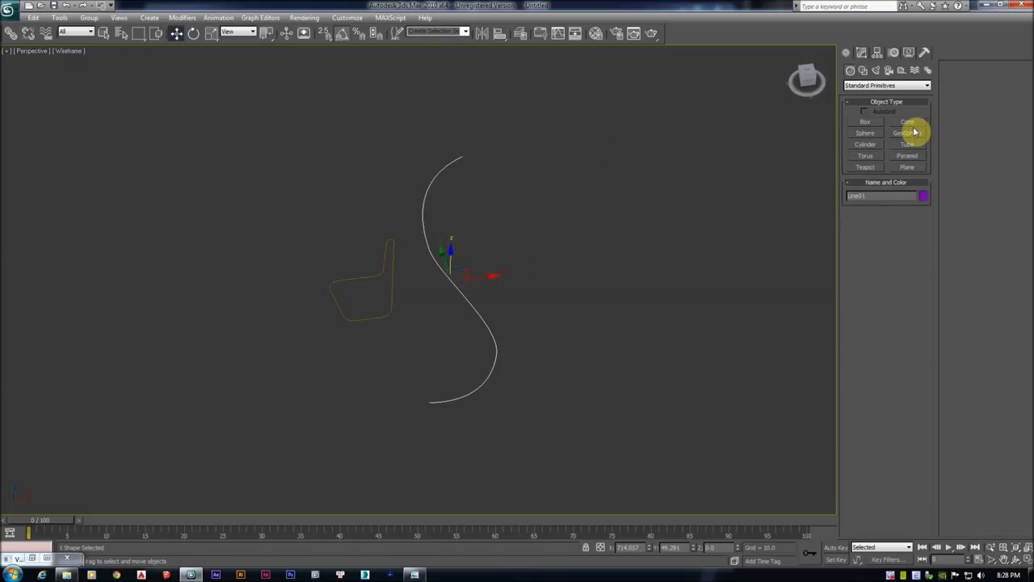
{"action": "left_click", "coordinate": [869, 86]}
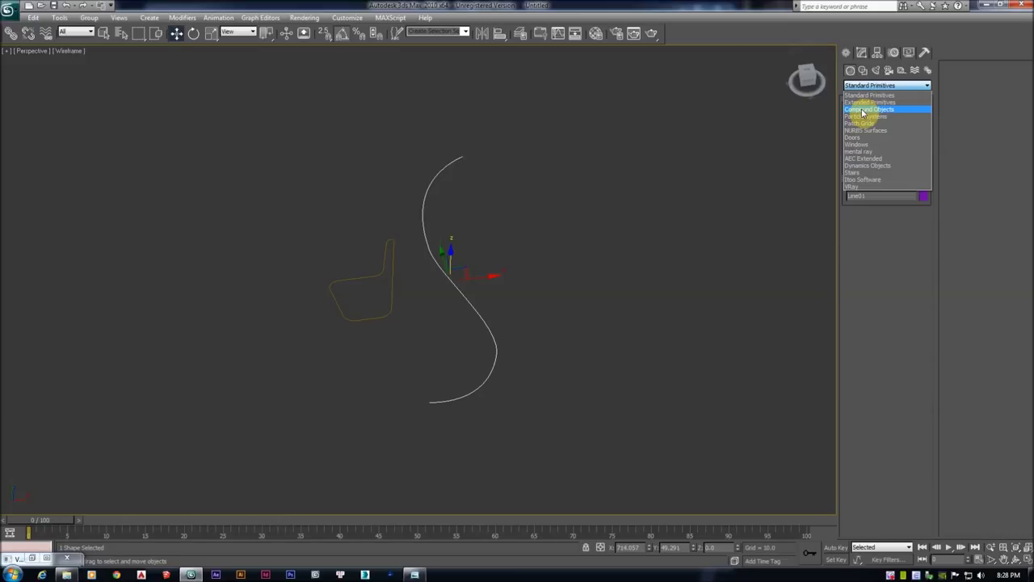
{"action": "left_click", "coordinate": [863, 110]}
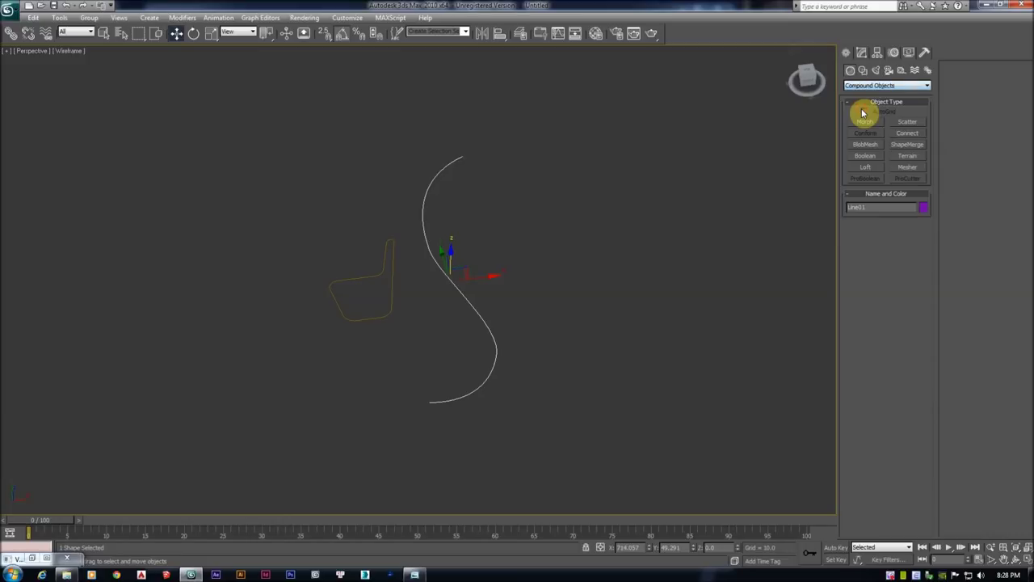
{"action": "left_click", "coordinate": [866, 167]}
{"action": "left_click", "coordinate": [903, 236]}
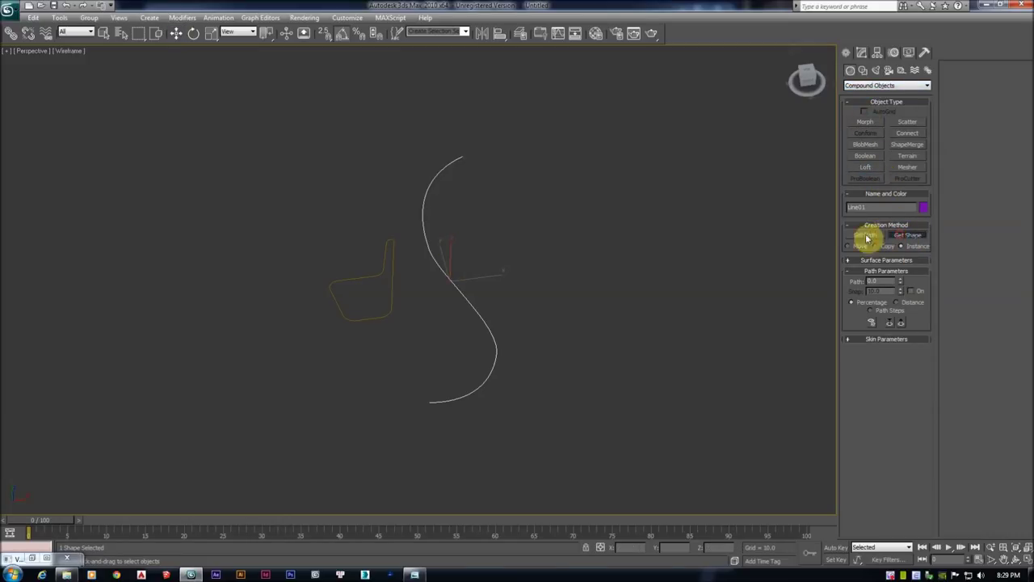
{"action": "left_click", "coordinate": [394, 249]}
{"action": "key", "text": "F3"}
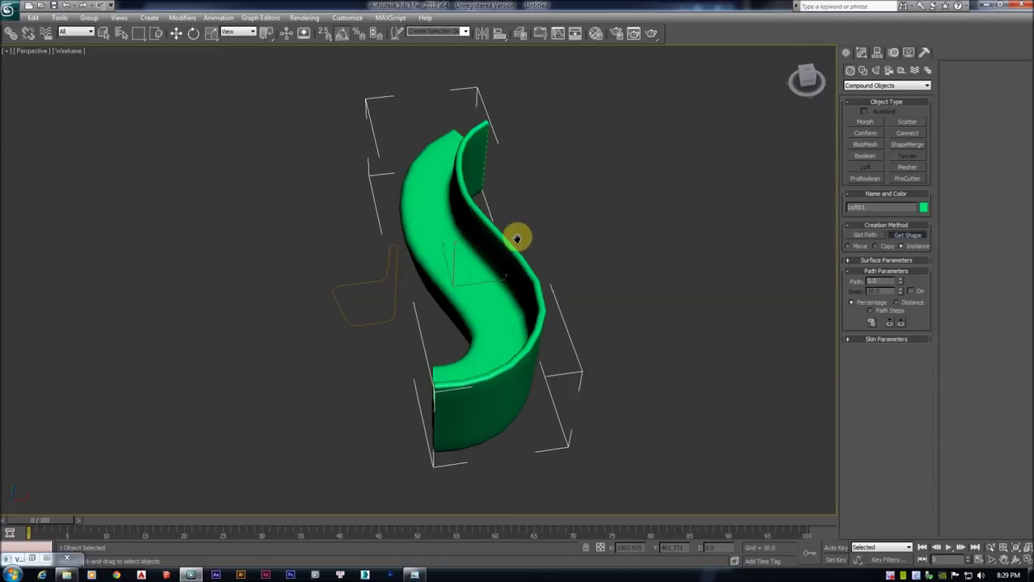
Show Loft01 shaded with Edged Faces and compare it against the reference slatted-bench render
{"action": "mouse_move", "coordinate": [455, 314]}
{"action": "middle_mouse_down", "text": "alt"}
{"action": "mouse_move", "coordinate": [541, 279]}
{"action": "mouse_move", "coordinate": [492, 272]}
{"action": "mouse_move", "coordinate": [593, 293]}
{"action": "mouse_move", "coordinate": [514, 321]}
{"action": "mouse_move", "coordinate": [466, 267]}
{"action": "mouse_move", "coordinate": [540, 261]}
{"action": "mouse_move", "coordinate": [524, 273]}
{"action": "mouse_move", "coordinate": [526, 296]}
{"action": "mouse_move", "coordinate": [463, 282]}
{"action": "mouse_move", "coordinate": [480, 282]}
{"action": "mouse_move", "coordinate": [490, 300]}
{"action": "middle_mouse_up", "text": "alt"}
{"action": "key", "text": "F4"}
{"action": "key", "text": "F3"}
{"action": "key", "text": "F3"}
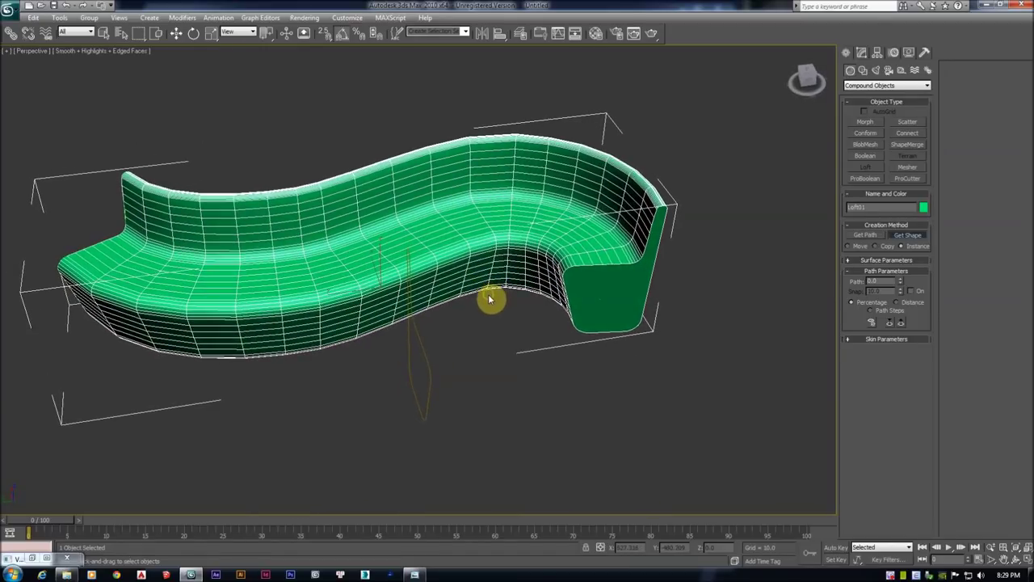
{"action": "key", "text": "alt+Tab"}
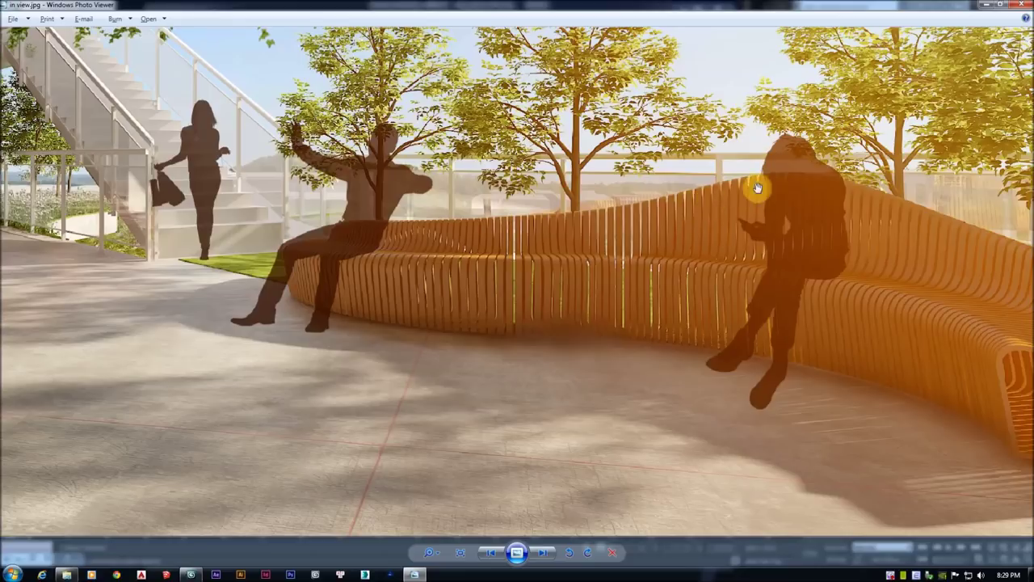
{"action": "key", "text": "alt+Tab"}
{"action": "middle_click_drag", "start_coordinate": [474, 238], "coordinate": [526, 286], "text": "alt"}
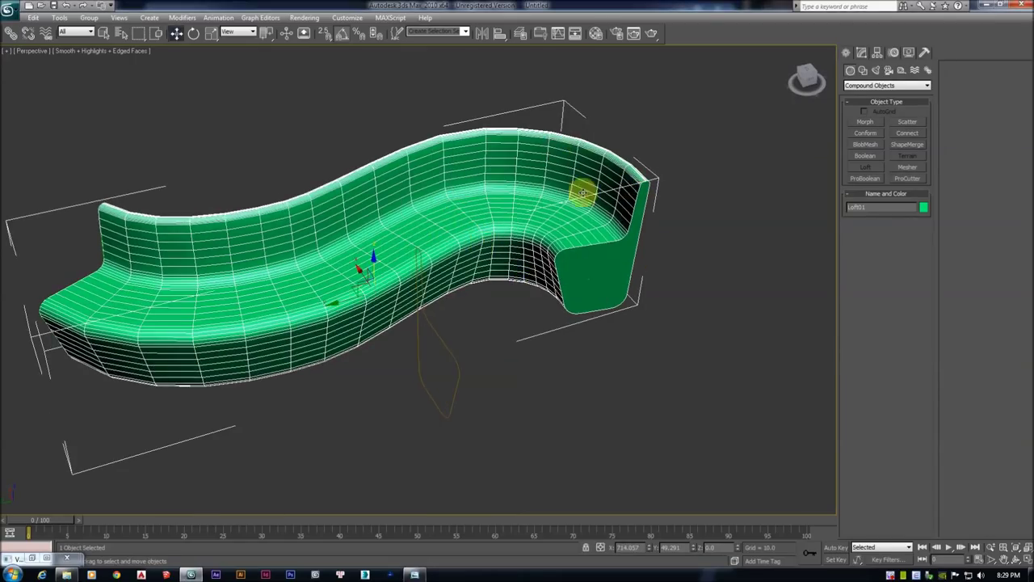
{"action": "left_click", "coordinate": [517, 321]}
Clone the chair profile as a Copy (Rectangle02) beside the original and view both in Front view
{"action": "left_click", "coordinate": [432, 325]}
{"action": "scroll", "coordinate": [372, 361], "scroll_direction": "up", "scroll_amount": 3}
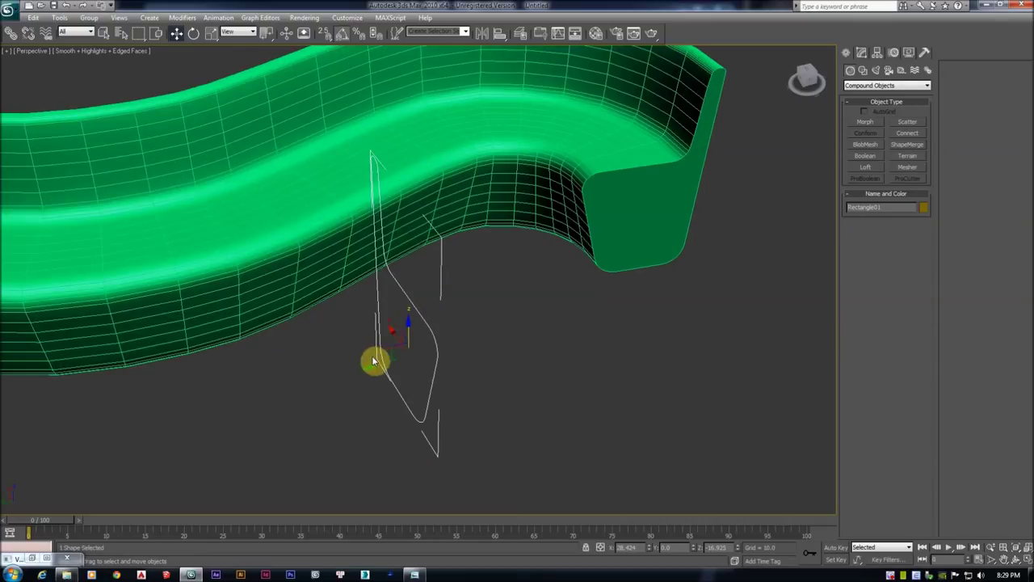
{"action": "left_click_drag", "start_coordinate": [374, 364], "coordinate": [267, 383], "text": "shift"}
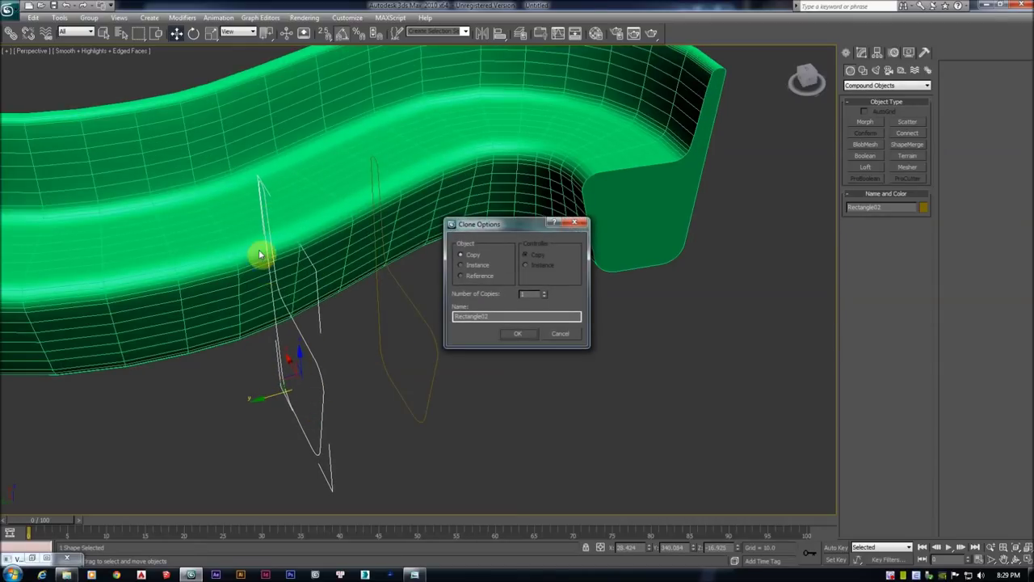
{"action": "left_click", "coordinate": [516, 336]}
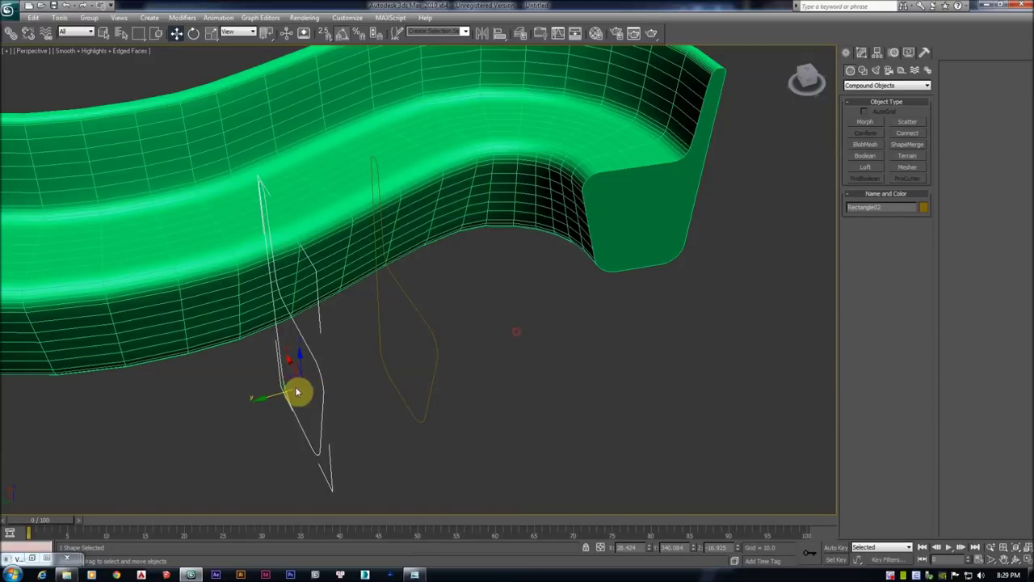
{"action": "left_click_drag", "start_coordinate": [293, 363], "coordinate": [442, 496]}
{"action": "mouse_move", "coordinate": [442, 496]}
{"action": "middle_mouse_down", "text": "alt"}
{"action": "mouse_move", "coordinate": [308, 298]}
{"action": "mouse_move", "coordinate": [669, 365]}
{"action": "mouse_move", "coordinate": [374, 277]}
{"action": "middle_mouse_up", "text": "alt"}
{"action": "scroll", "coordinate": [375, 277], "scroll_direction": "down", "scroll_amount": 5}
{"action": "mouse_move", "coordinate": [423, 337]}
{"action": "middle_mouse_down", "text": "alt"}
{"action": "mouse_move", "coordinate": [405, 299]}
{"action": "mouse_move", "coordinate": [506, 298]}
{"action": "middle_mouse_up", "text": "alt"}
{"action": "key", "text": "f"}
{"action": "scroll", "coordinate": [563, 283], "scroll_direction": "up", "scroll_amount": 2}
{"action": "middle_click_drag", "start_coordinate": [563, 283], "coordinate": [552, 297]}
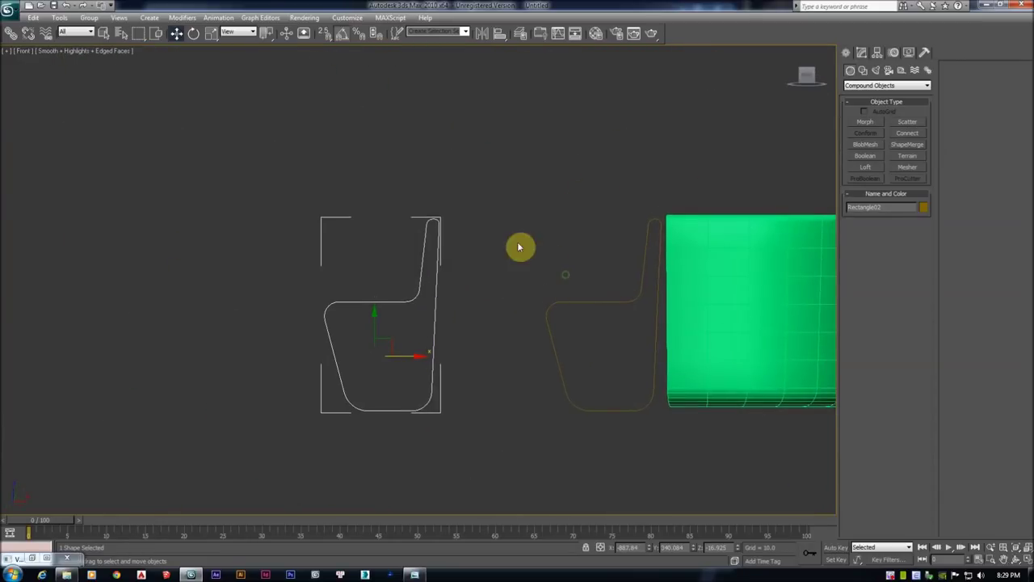
Lower the top points of the copied profile's backrest
{"action": "key", "text": "1"}
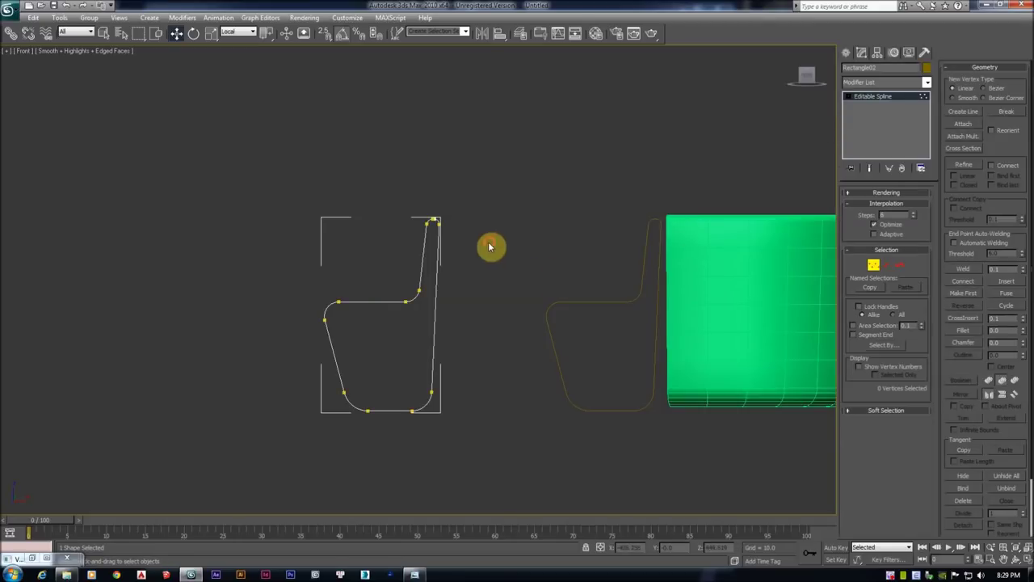
{"action": "left_click_drag", "start_coordinate": [491, 245], "coordinate": [355, 171]}
{"action": "scroll", "coordinate": [429, 197], "scroll_direction": "up", "scroll_amount": 3}
{"action": "left_click_drag", "start_coordinate": [458, 131], "coordinate": [452, 188]}
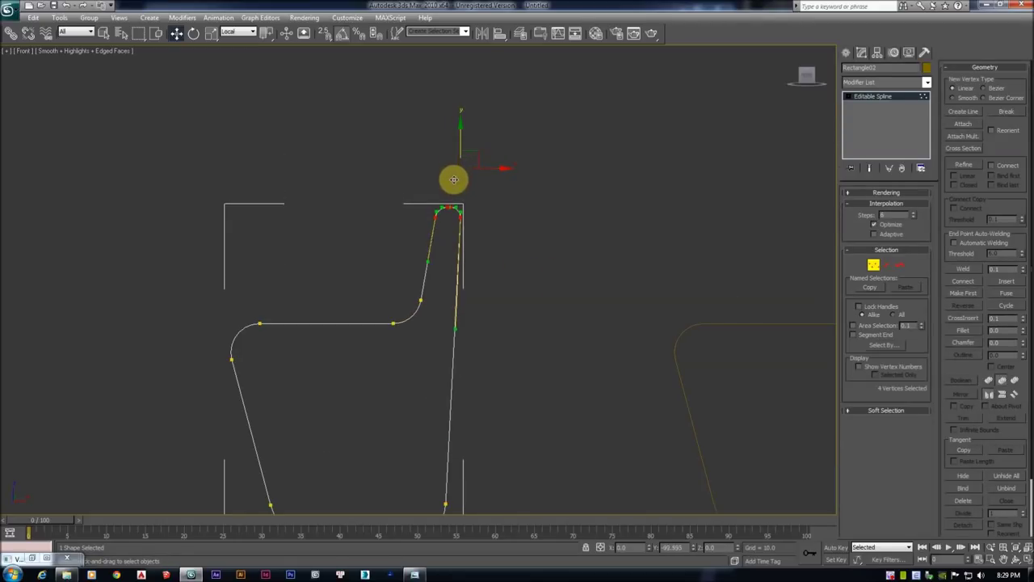
{"action": "scroll", "coordinate": [501, 238], "scroll_direction": "down", "scroll_amount": 3}
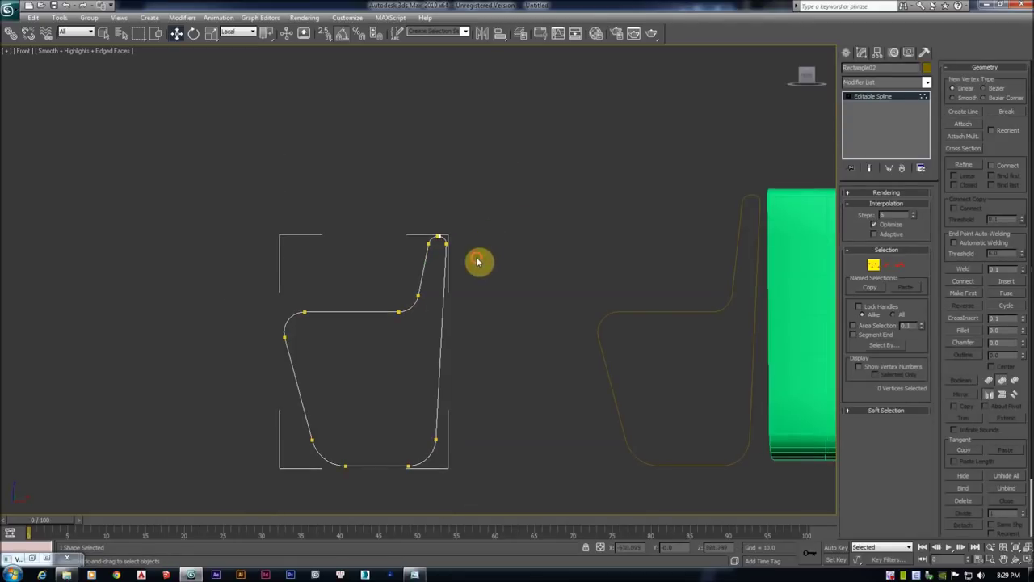
{"action": "left_click", "coordinate": [528, 235]}
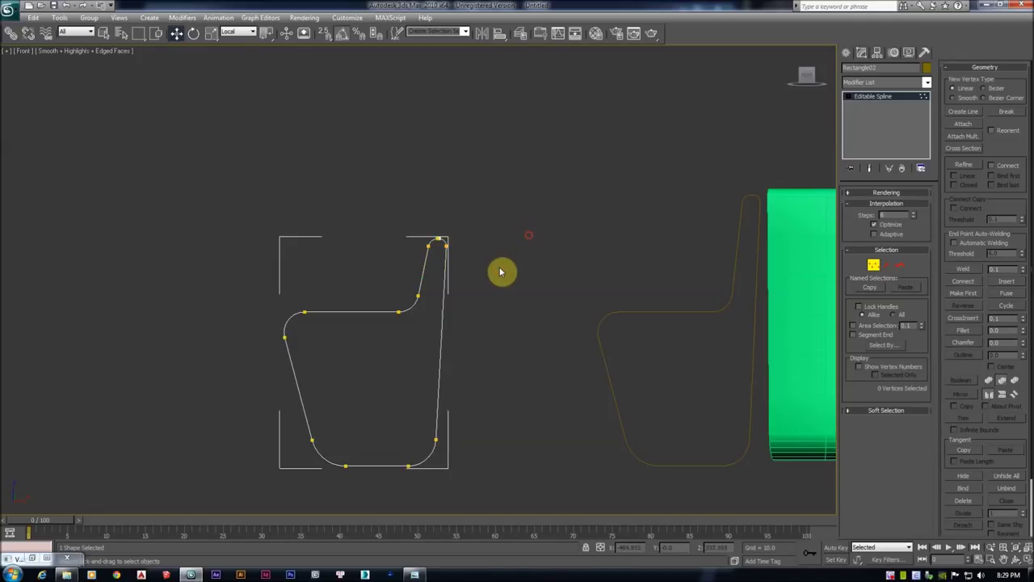
{"action": "key", "text": "1"}
Clone the profile again to the left and nudge the new copy's top corner points down
{"action": "middle_click_drag", "start_coordinate": [446, 383], "coordinate": [472, 339]}
{"action": "left_click_drag", "start_coordinate": [414, 342], "coordinate": [234, 343], "text": "shift"}
{"action": "key", "text": "Return"}
{"action": "middle_click_drag", "start_coordinate": [344, 226], "coordinate": [471, 234]}
{"action": "key", "text": "1"}
{"action": "left_click_drag", "start_coordinate": [446, 229], "coordinate": [365, 186]}
{"action": "middle_click_drag", "start_coordinate": [364, 187], "coordinate": [393, 190]}
{"action": "left_click_drag", "start_coordinate": [425, 174], "coordinate": [421, 194]}
Make the copy's corner and lower points Bezier and pull their handles to curve the backrest
{"action": "scroll", "coordinate": [422, 202], "scroll_direction": "up", "scroll_amount": 5}
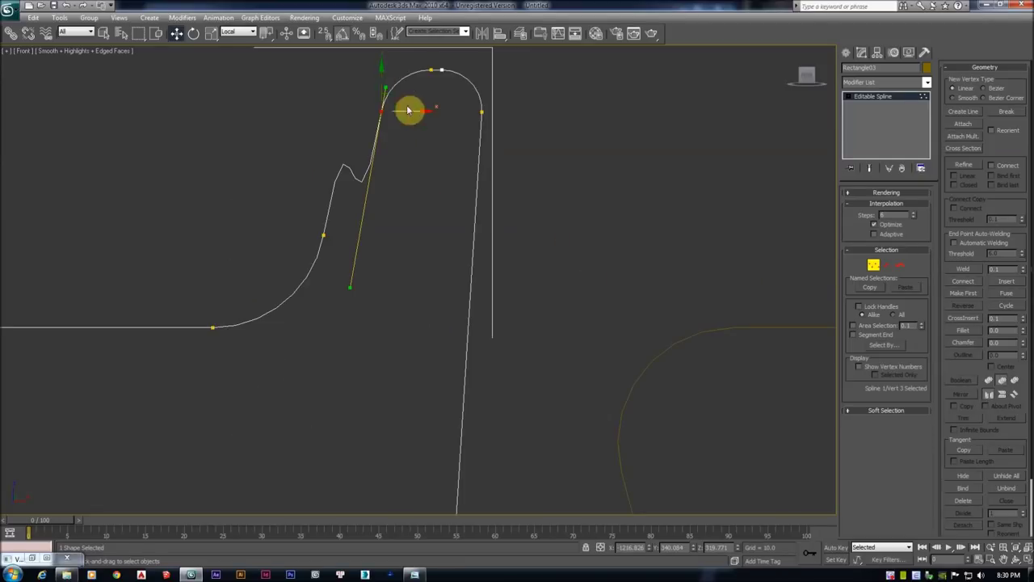
{"action": "right_click", "coordinate": [404, 167]}
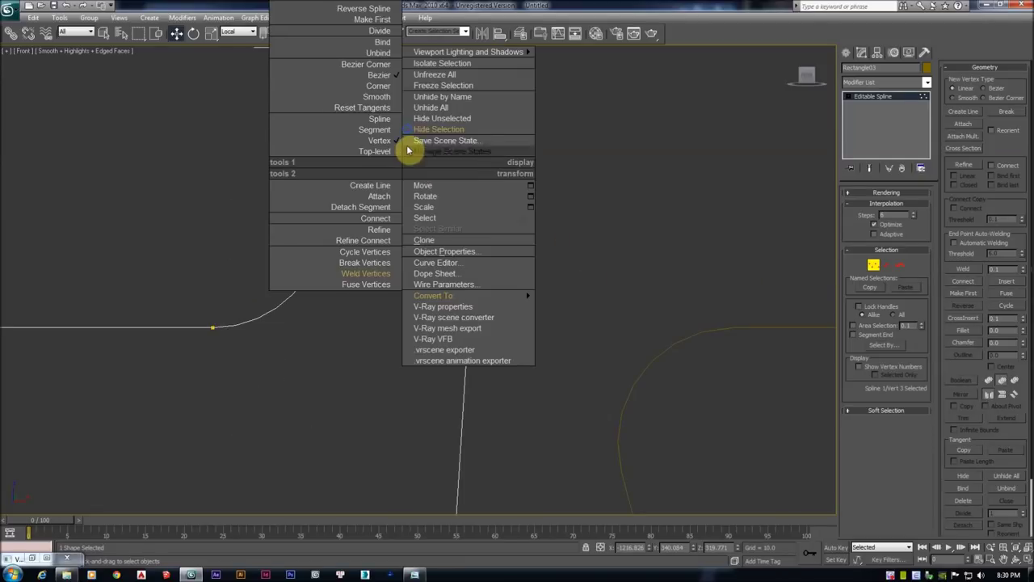
{"action": "left_click", "coordinate": [387, 68]}
{"action": "mouse_move", "coordinate": [347, 288]}
{"action": "left_mouse_down"}
{"action": "mouse_move", "coordinate": [358, 247]}
{"action": "mouse_move", "coordinate": [350, 238]}
{"action": "left_mouse_up"}
{"action": "left_click_drag", "start_coordinate": [292, 212], "coordinate": [333, 244]}
{"action": "right_click", "coordinate": [349, 157]}
{"action": "mouse_move", "coordinate": [295, 156]}
{"action": "left_mouse_down"}
{"action": "mouse_move", "coordinate": [347, 223]}
{"action": "mouse_move", "coordinate": [331, 227]}
{"action": "left_mouse_up"}
{"action": "right_click", "coordinate": [334, 121]}
{"action": "left_click", "coordinate": [321, 93]}
{"action": "mouse_move", "coordinate": [362, 146]}
{"action": "left_mouse_down"}
{"action": "mouse_move", "coordinate": [384, 79]}
{"action": "mouse_move", "coordinate": [360, 147]}
{"action": "mouse_move", "coordinate": [377, 156]}
{"action": "left_mouse_up"}
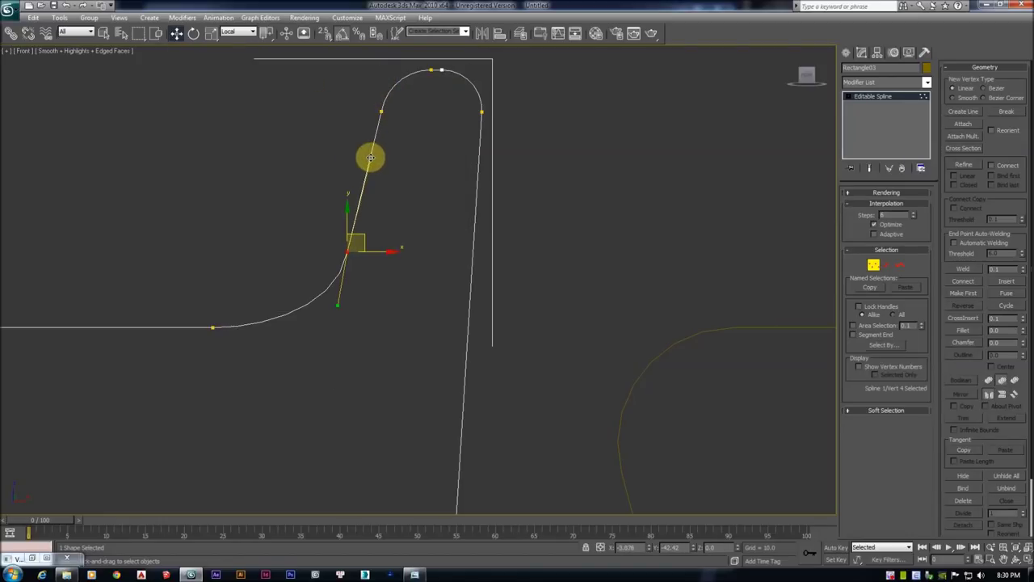
Move the profile's two bottom-left vertices to deeply curve the front below the seat
{"action": "scroll", "coordinate": [402, 162], "scroll_direction": "down", "scroll_amount": 3}
{"action": "key", "text": "1"}
{"action": "scroll", "coordinate": [391, 177], "scroll_direction": "down", "scroll_amount": 3}
{"action": "scroll", "coordinate": [434, 210], "scroll_direction": "down", "scroll_amount": 3}
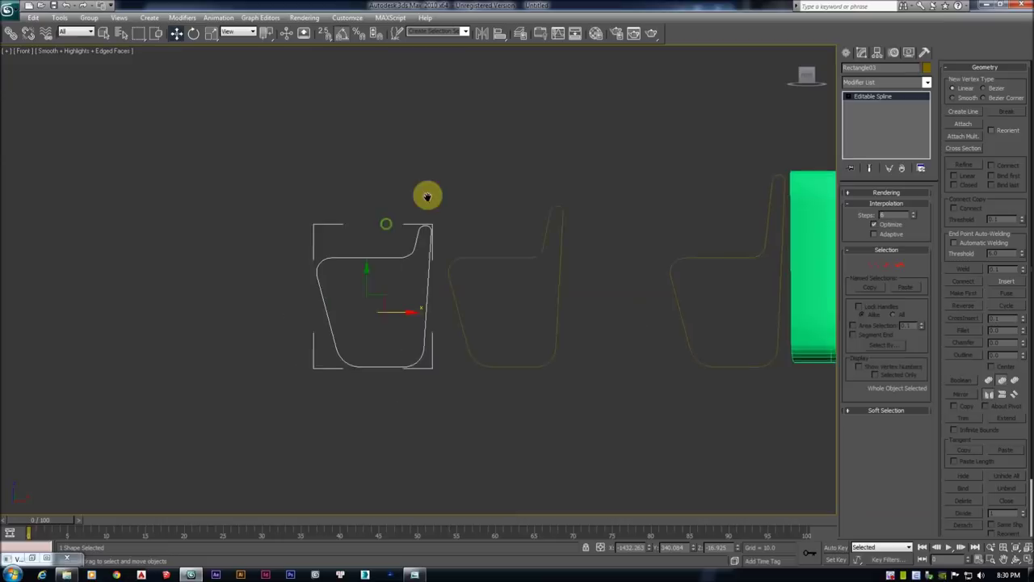
{"action": "scroll", "coordinate": [428, 197], "scroll_direction": "up", "scroll_amount": 3}
{"action": "key", "text": "1"}
{"action": "scroll", "coordinate": [416, 290], "scroll_direction": "up", "scroll_amount": 1}
{"action": "left_click_drag", "start_coordinate": [316, 273], "coordinate": [394, 355]}
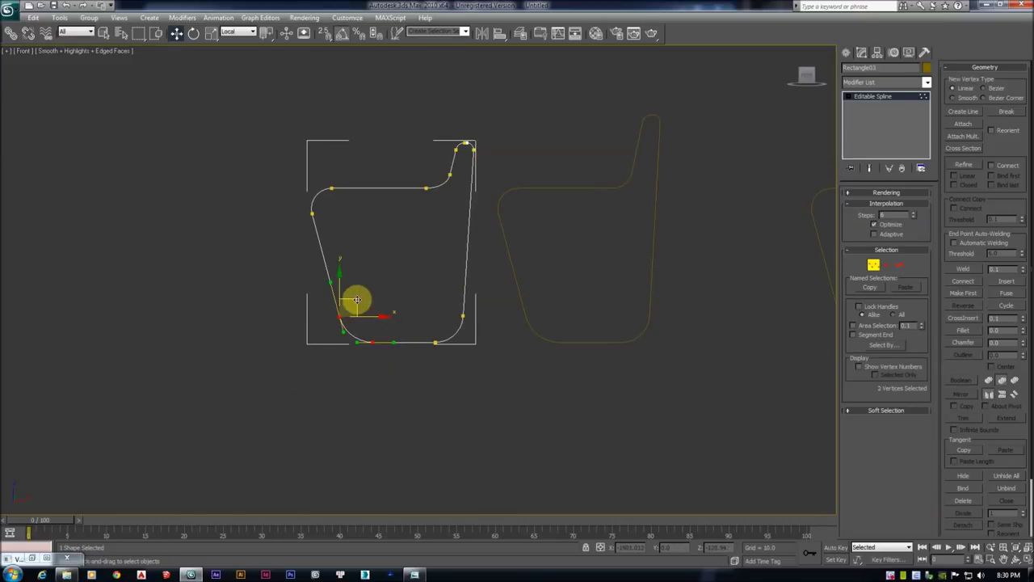
{"action": "mouse_move", "coordinate": [342, 316]}
{"action": "left_mouse_down"}
{"action": "mouse_move", "coordinate": [375, 297]}
{"action": "mouse_move", "coordinate": [384, 268]}
{"action": "left_mouse_up"}
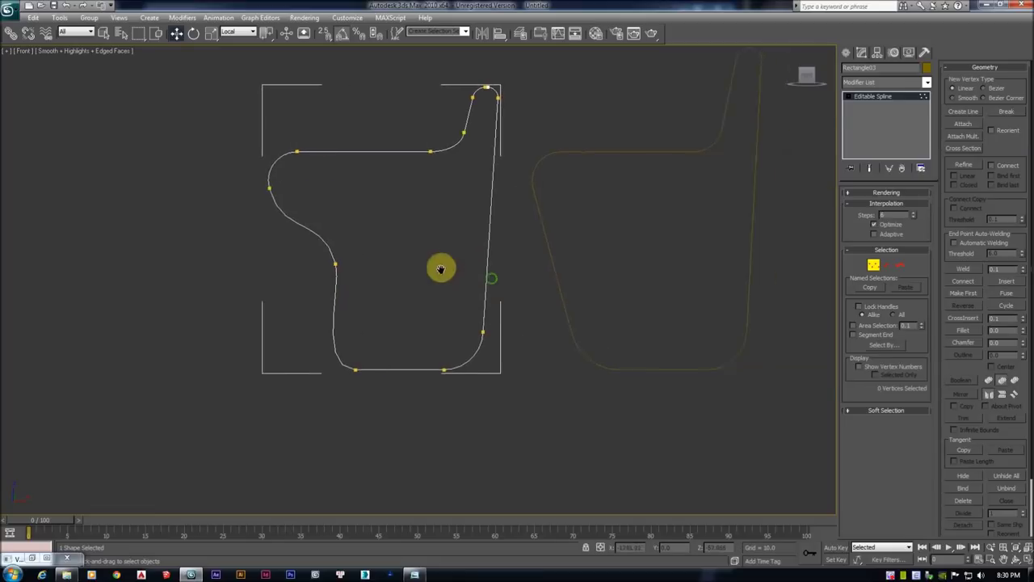
{"action": "left_click", "coordinate": [482, 172]}
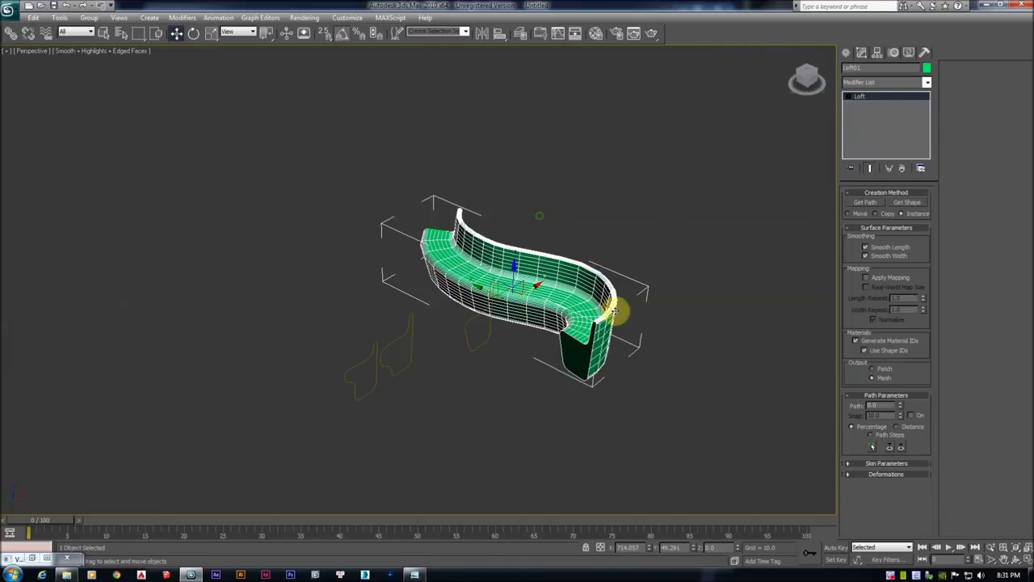
{"action": "middle_click_drag", "start_coordinate": [614, 311], "coordinate": [538, 323], "text": "alt"}
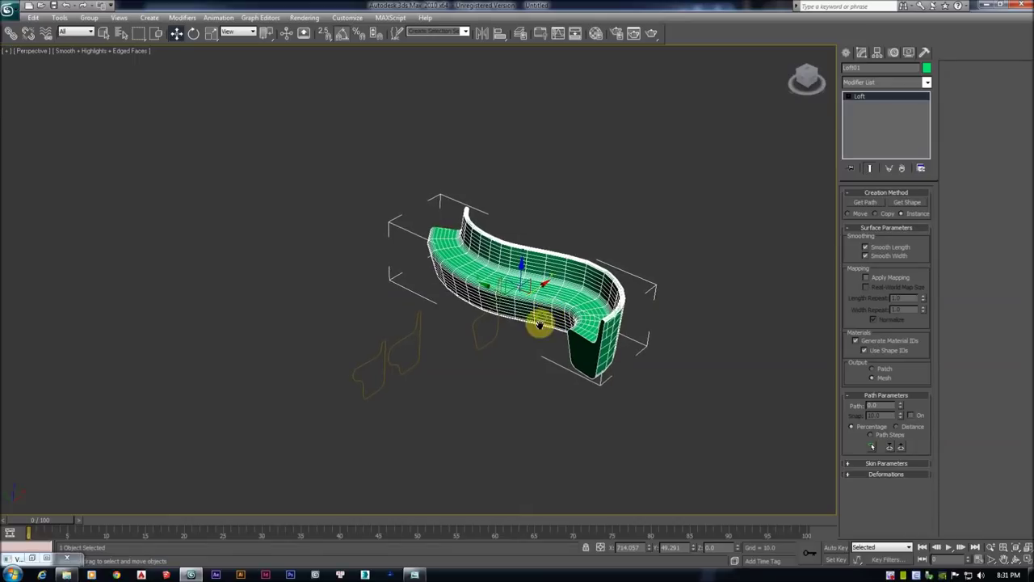
Reselect the Loft01 bench object
{"action": "left_click", "coordinate": [419, 330]}
{"action": "left_click", "coordinate": [508, 283]}
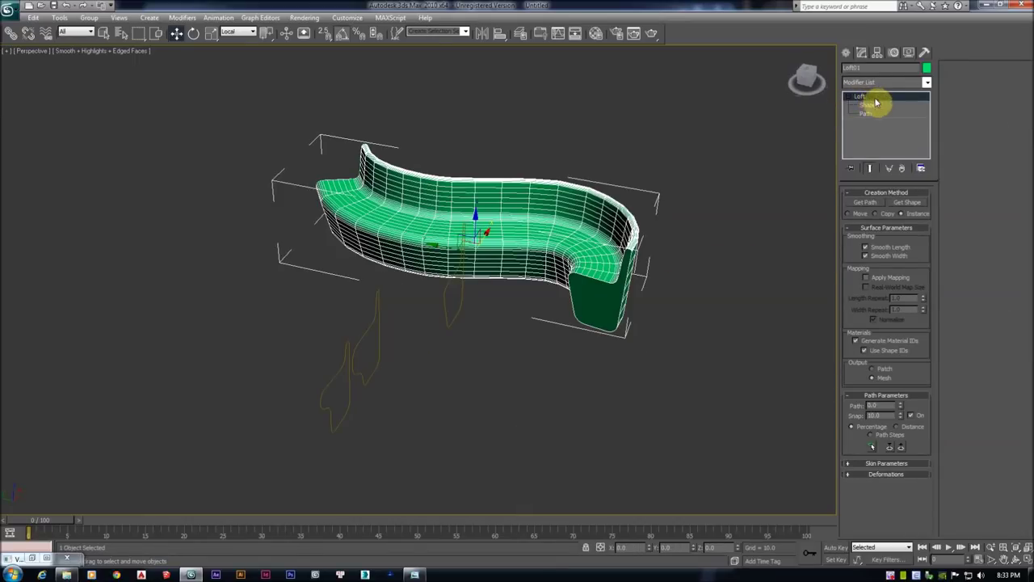
{"action": "left_click", "coordinate": [729, 162]}
{"action": "left_click", "coordinate": [579, 202]}
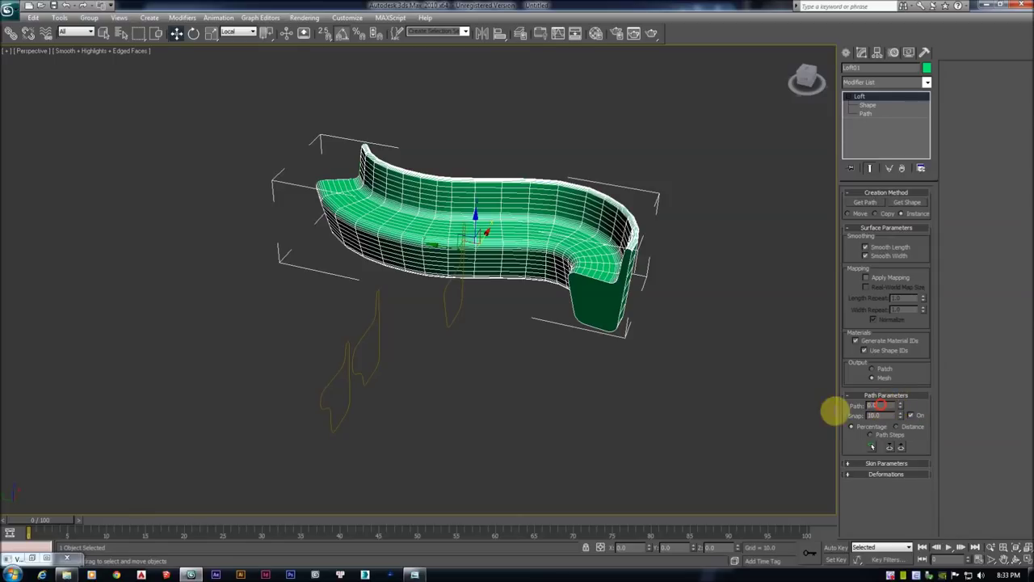
{"action": "middle_click_drag", "start_coordinate": [501, 301], "coordinate": [430, 242], "text": "alt"}
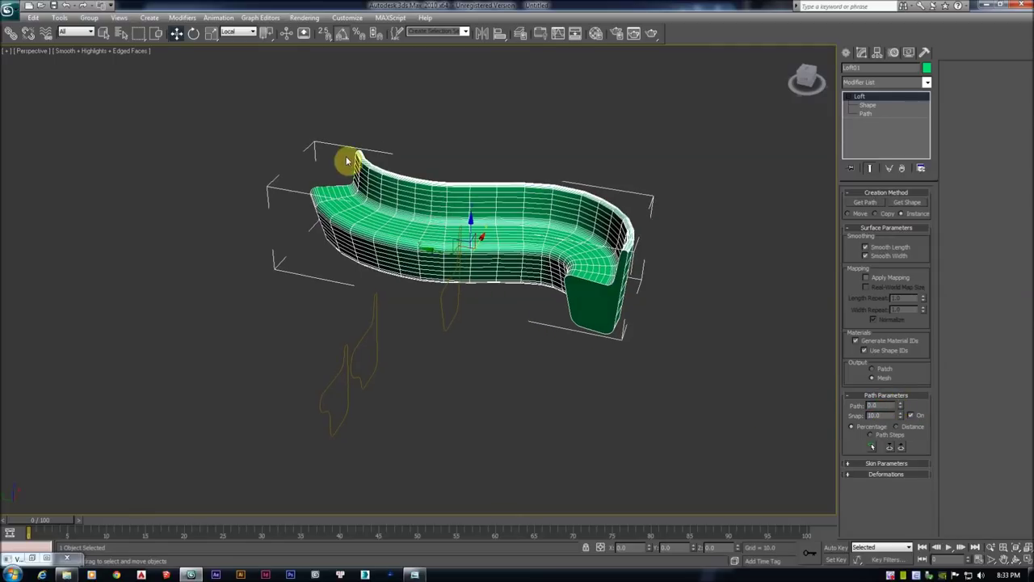
Pick a reshaped chair profile as Loft01's new cross-section and orbit to inspect the bench
{"action": "left_click", "coordinate": [905, 202]}
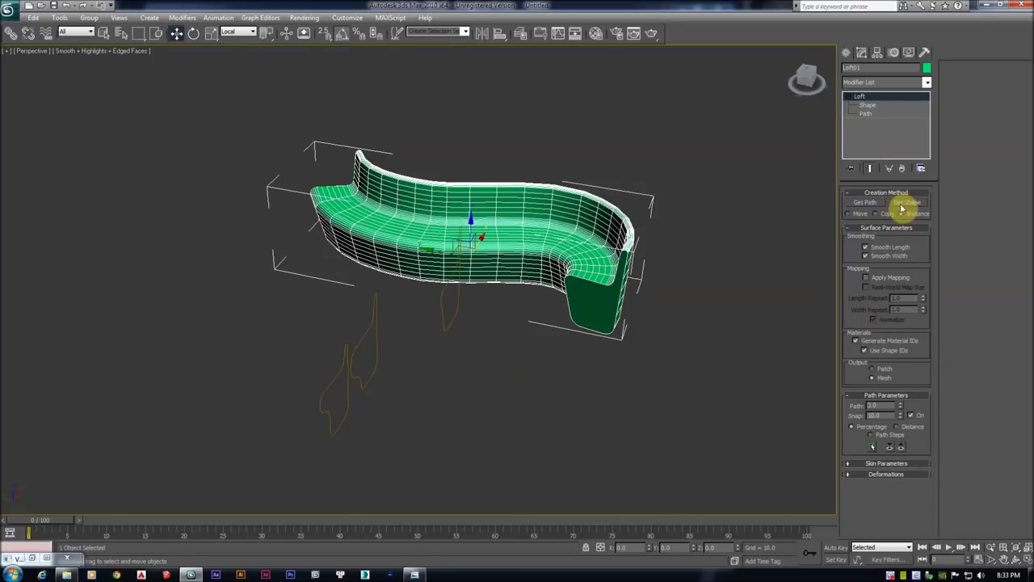
{"action": "left_click", "coordinate": [348, 349]}
{"action": "mouse_move", "coordinate": [347, 340]}
{"action": "middle_mouse_down", "text": "alt"}
{"action": "mouse_move", "coordinate": [482, 236]}
{"action": "mouse_move", "coordinate": [247, 219]}
{"action": "middle_mouse_up", "text": "alt"}
{"action": "mouse_move", "coordinate": [583, 267]}
{"action": "middle_mouse_down", "text": "alt"}
{"action": "mouse_move", "coordinate": [558, 277]}
{"action": "mouse_move", "coordinate": [461, 259]}
{"action": "middle_mouse_up", "text": "alt"}
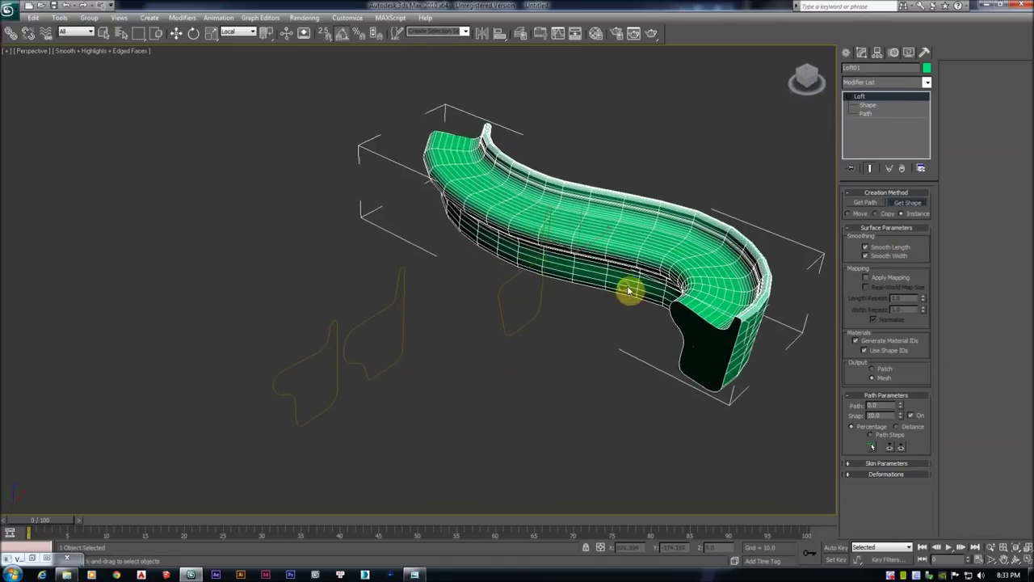
{"action": "middle_click_drag", "start_coordinate": [629, 291], "coordinate": [360, 216], "text": "alt"}
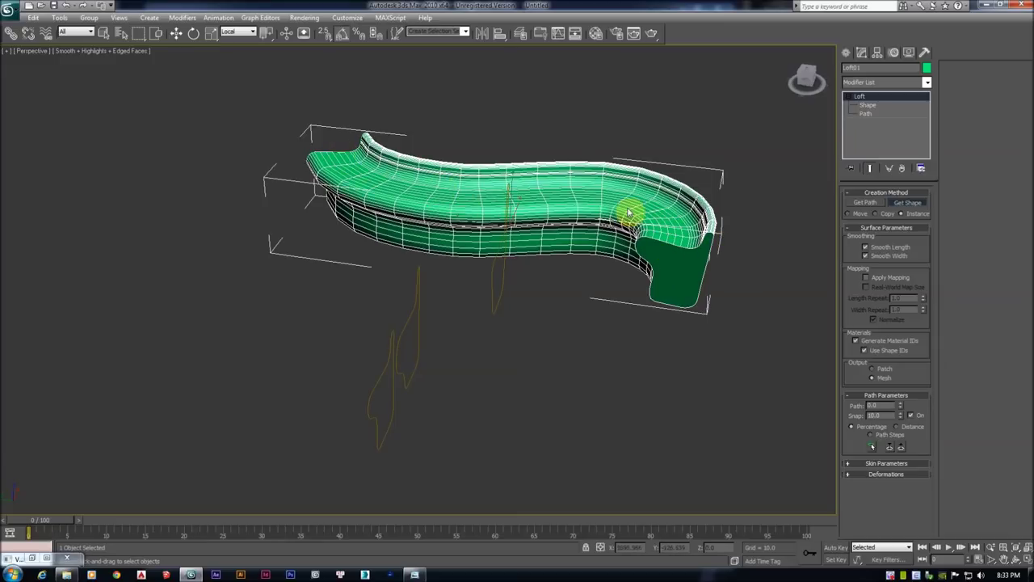
{"action": "left_click", "coordinate": [887, 407]}
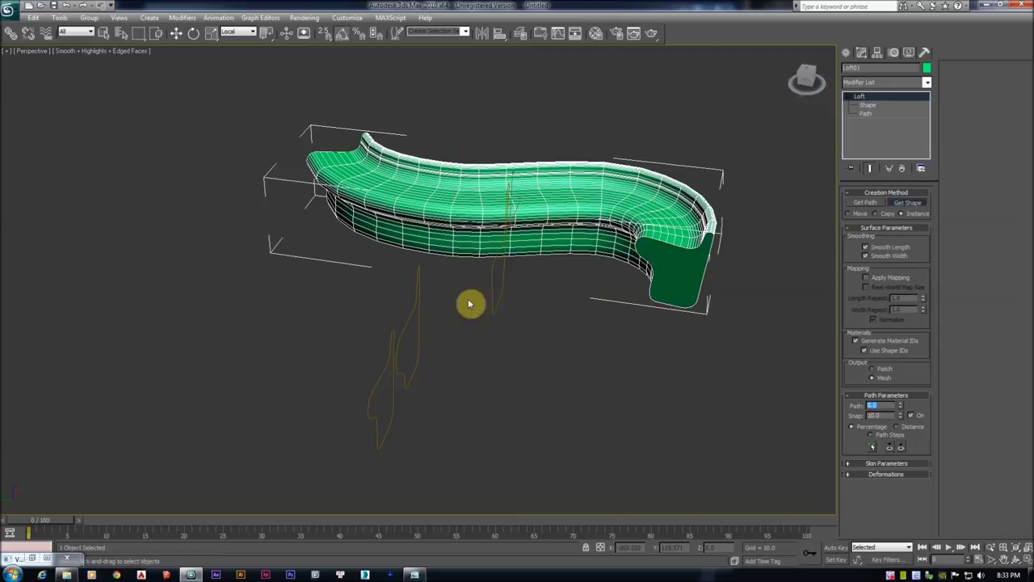
{"action": "middle_click_drag", "start_coordinate": [422, 319], "coordinate": [419, 323], "text": "alt"}
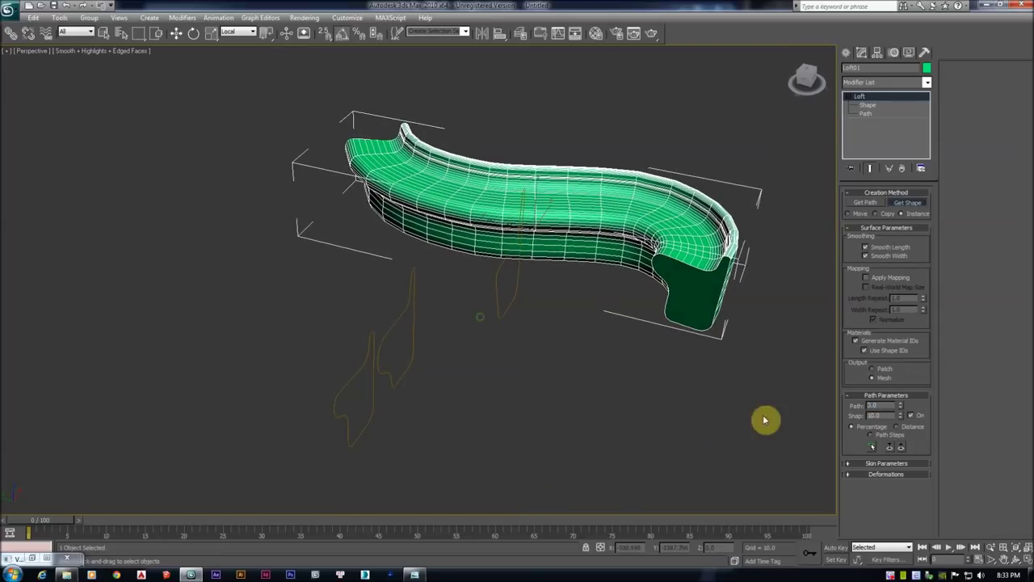
Enter 30 as Loft01's path value and orbit around the bench to inspect its cross-sections
{"action": "left_click", "coordinate": [872, 405]}
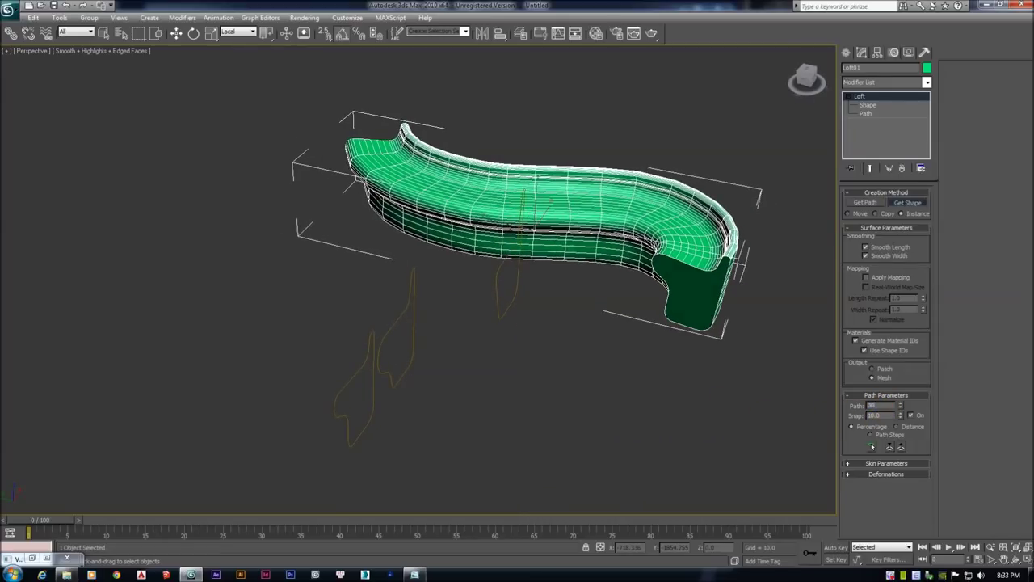
{"action": "mouse_move", "coordinate": [480, 206]}
{"action": "middle_mouse_down", "text": "alt"}
{"action": "mouse_move", "coordinate": [499, 219]}
{"action": "mouse_move", "coordinate": [388, 252]}
{"action": "mouse_move", "coordinate": [491, 237]}
{"action": "mouse_move", "coordinate": [434, 267]}
{"action": "mouse_move", "coordinate": [270, 307]}
{"action": "middle_mouse_up", "text": "alt"}
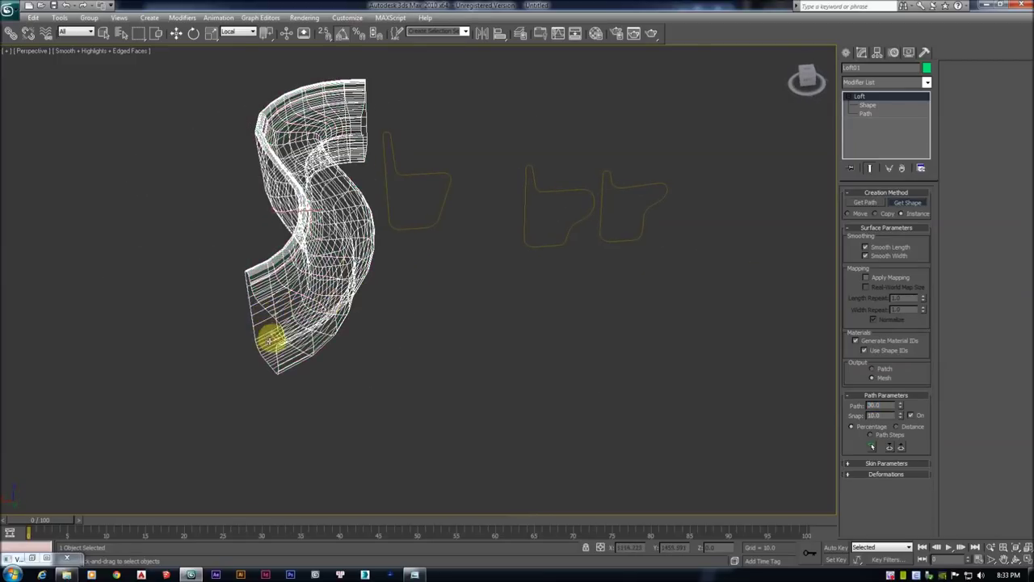
{"action": "mouse_move", "coordinate": [320, 231]}
{"action": "middle_mouse_down", "text": "alt"}
{"action": "mouse_move", "coordinate": [253, 240]}
{"action": "mouse_move", "coordinate": [644, 143]}
{"action": "middle_mouse_up", "text": "alt"}
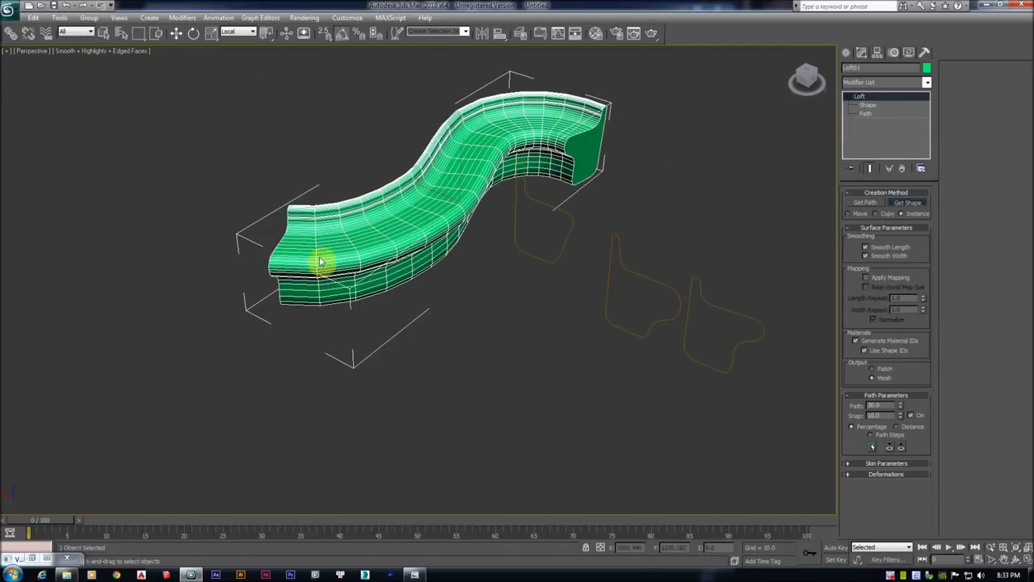
{"action": "middle_click_drag", "start_coordinate": [531, 249], "coordinate": [428, 279], "text": "alt"}
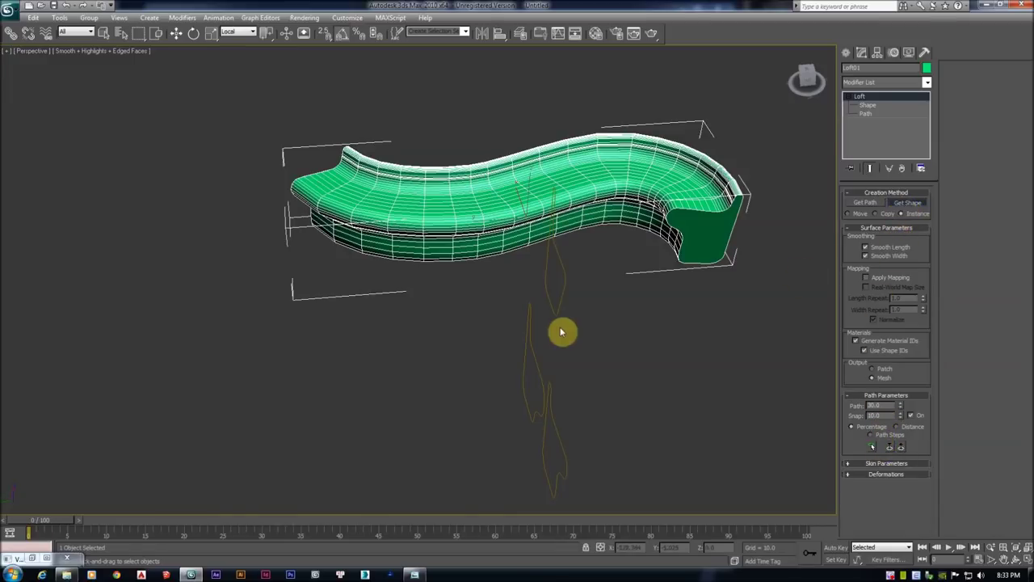
{"action": "middle_click_drag", "start_coordinate": [558, 329], "coordinate": [584, 334], "text": "alt"}
{"action": "mouse_move", "coordinate": [550, 249]}
{"action": "middle_mouse_down", "text": "alt"}
{"action": "mouse_move", "coordinate": [616, 261]}
{"action": "mouse_move", "coordinate": [440, 188]}
{"action": "mouse_move", "coordinate": [345, 163]}
{"action": "middle_mouse_up", "text": "alt"}
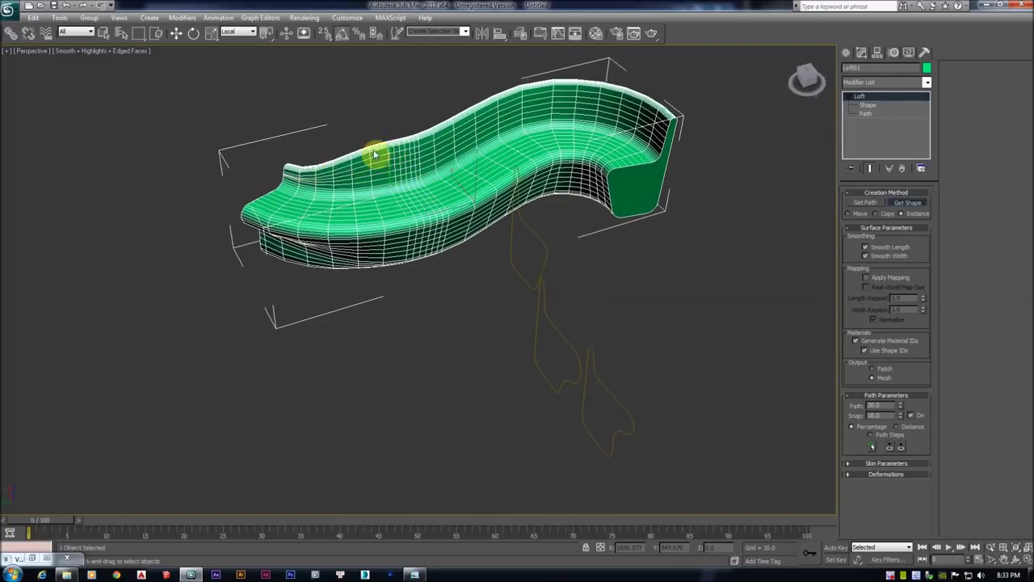
{"action": "mouse_move", "coordinate": [435, 139]}
{"action": "middle_mouse_down", "text": "alt"}
{"action": "mouse_move", "coordinate": [418, 143]}
{"action": "mouse_move", "coordinate": [422, 132]}
{"action": "mouse_move", "coordinate": [326, 195]}
{"action": "middle_mouse_up", "text": "alt"}
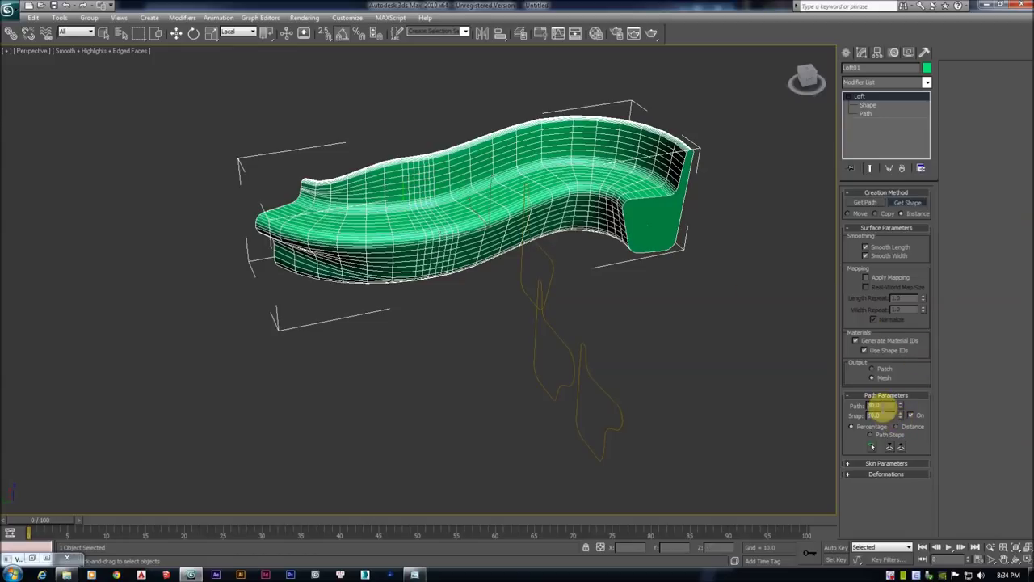
Set the loft path to 70 and add Rectangle03 as the cross-section there, then return to Move
{"action": "mouse_move", "coordinate": [468, 150]}
{"action": "middle_mouse_down", "text": "alt"}
{"action": "mouse_move", "coordinate": [485, 187]}
{"action": "mouse_move", "coordinate": [469, 219]}
{"action": "mouse_move", "coordinate": [557, 296]}
{"action": "middle_mouse_up", "text": "alt"}
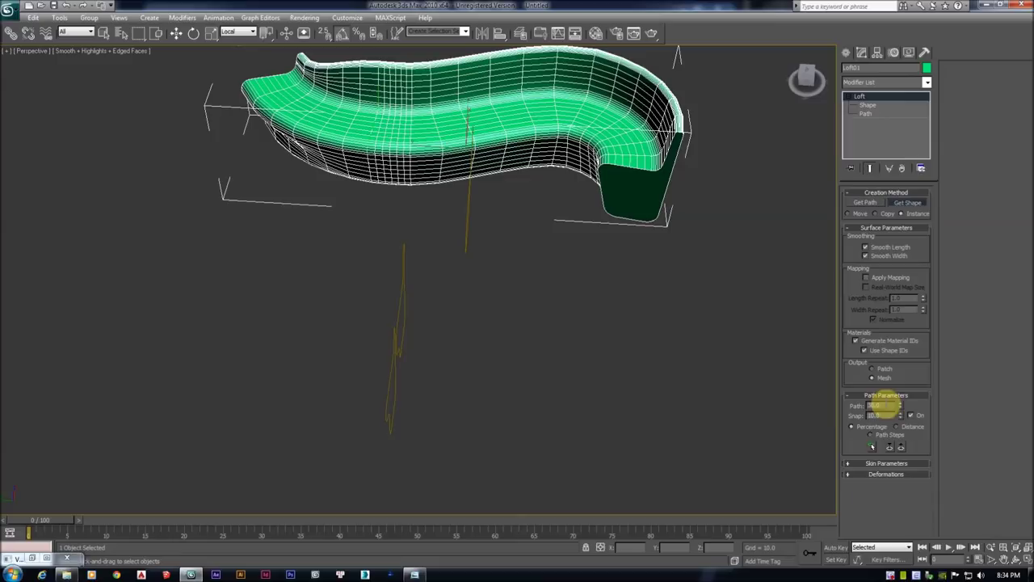
{"action": "double_click", "coordinate": [884, 407]}
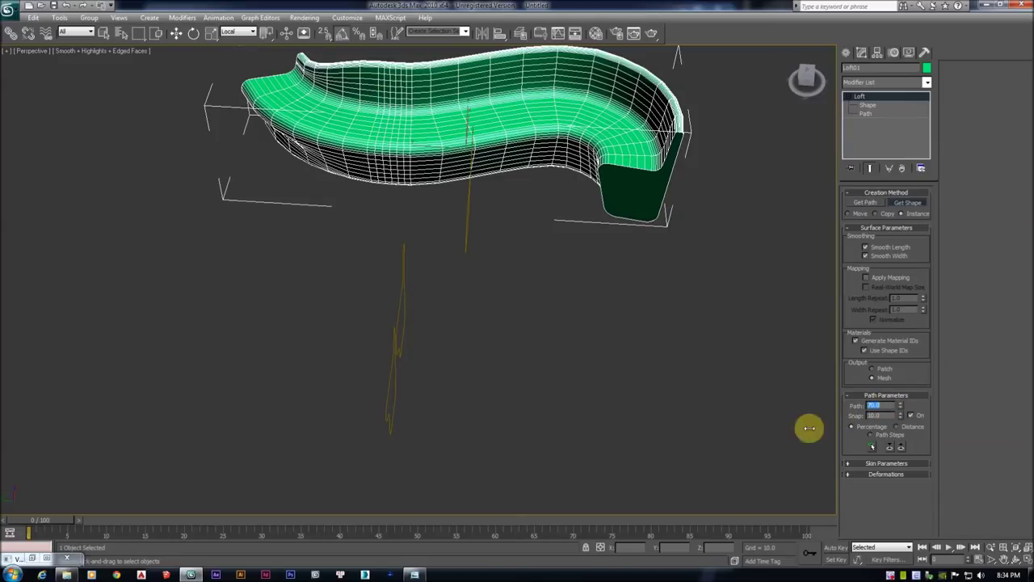
{"action": "middle_click_drag", "start_coordinate": [653, 316], "coordinate": [643, 309], "text": "alt"}
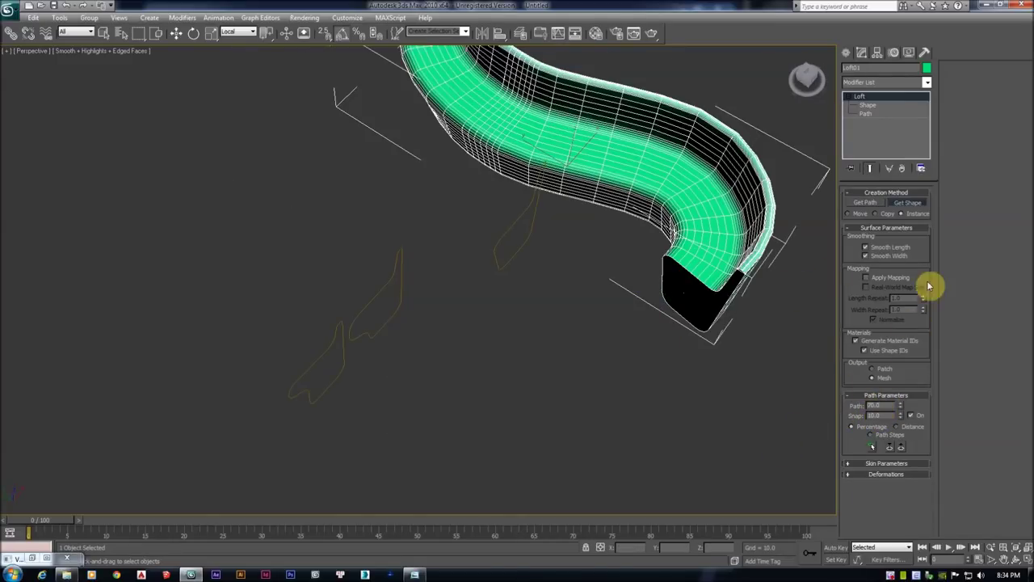
{"action": "left_click", "coordinate": [905, 205]}
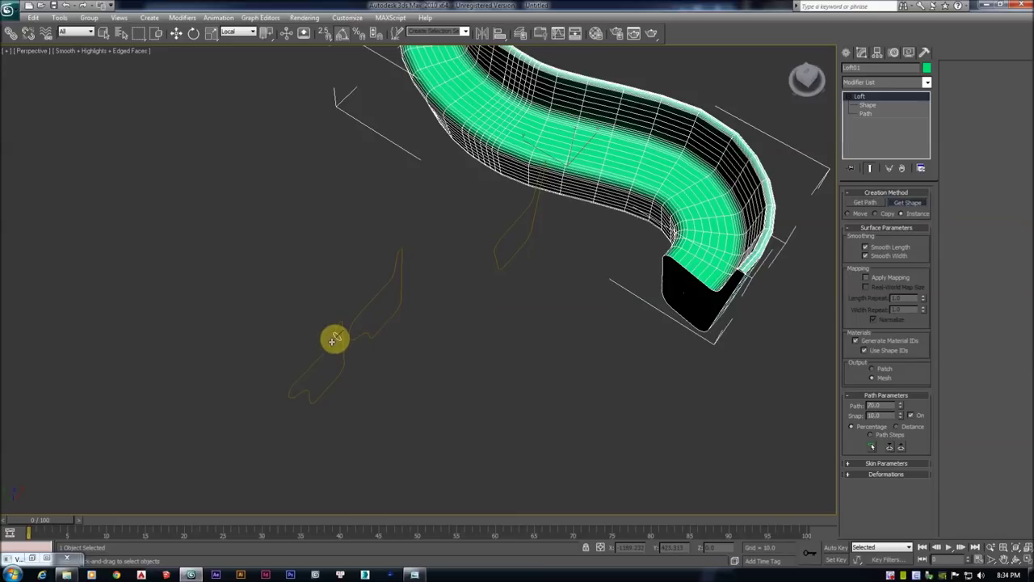
{"action": "left_click", "coordinate": [331, 341]}
{"action": "mouse_move", "coordinate": [429, 369]}
{"action": "middle_mouse_down", "text": "alt"}
{"action": "mouse_move", "coordinate": [520, 332]}
{"action": "mouse_move", "coordinate": [550, 293]}
{"action": "mouse_move", "coordinate": [464, 170]}
{"action": "middle_mouse_up", "text": "alt"}
{"action": "middle_click_drag", "start_coordinate": [577, 296], "coordinate": [591, 282], "text": "alt"}
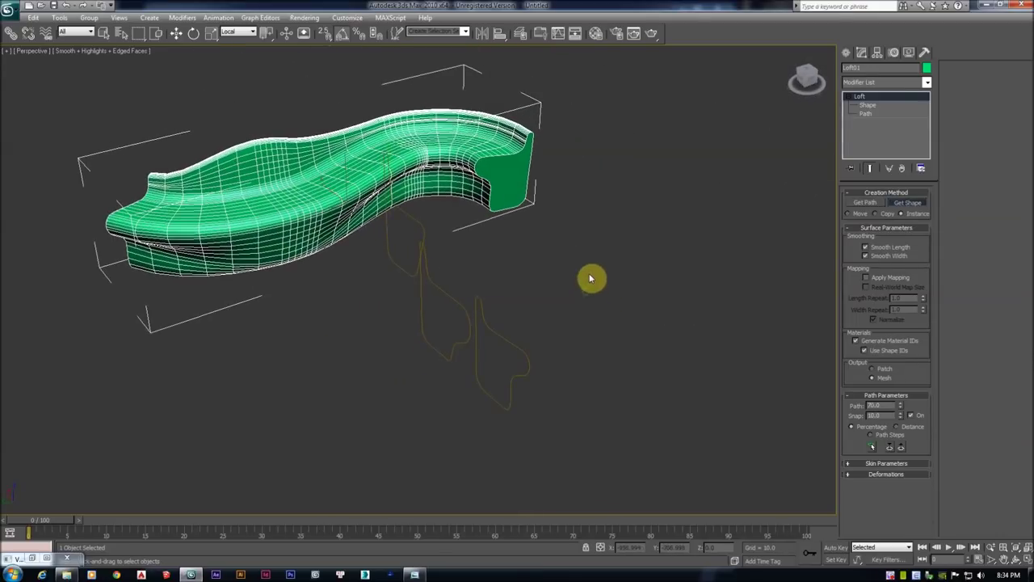
{"action": "key", "text": "w"}
{"action": "left_click", "coordinate": [453, 150]}
{"action": "mouse_move", "coordinate": [453, 149]}
{"action": "middle_mouse_down", "text": "alt"}
{"action": "mouse_move", "coordinate": [461, 131]}
{"action": "mouse_move", "coordinate": [561, 218]}
{"action": "mouse_move", "coordinate": [480, 196]}
{"action": "middle_mouse_up", "text": "alt"}
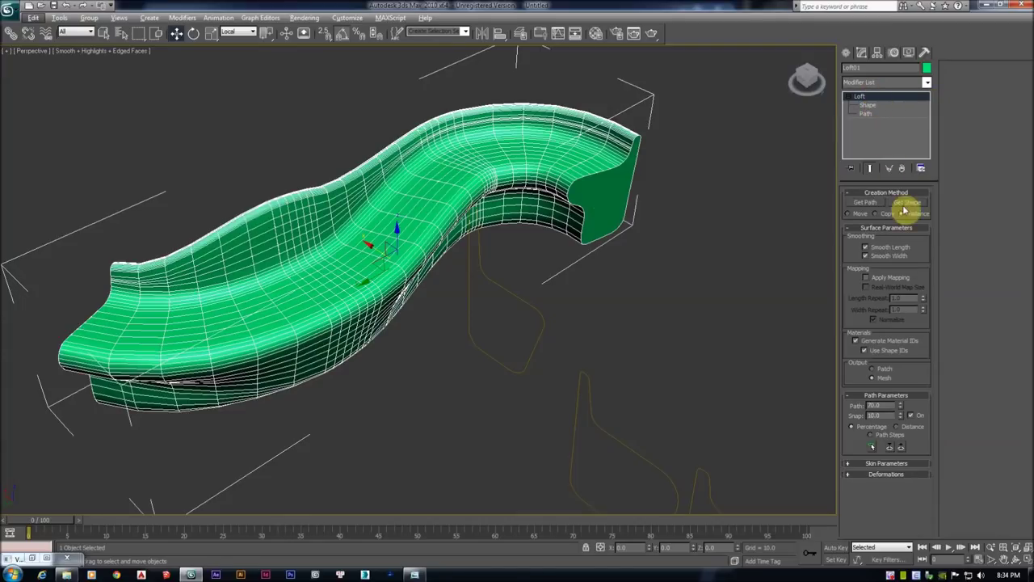
Browse the loft's Shape and Path sub-object levels, switching between wireframe and shaded display
{"action": "left_click", "coordinate": [861, 106]}
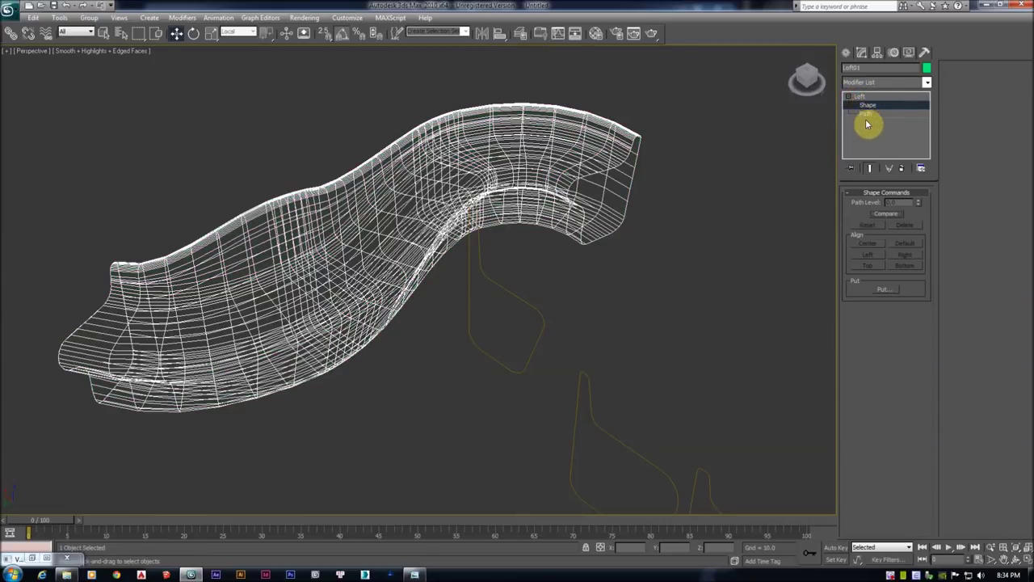
{"action": "middle_click_drag", "start_coordinate": [557, 279], "coordinate": [447, 163]}
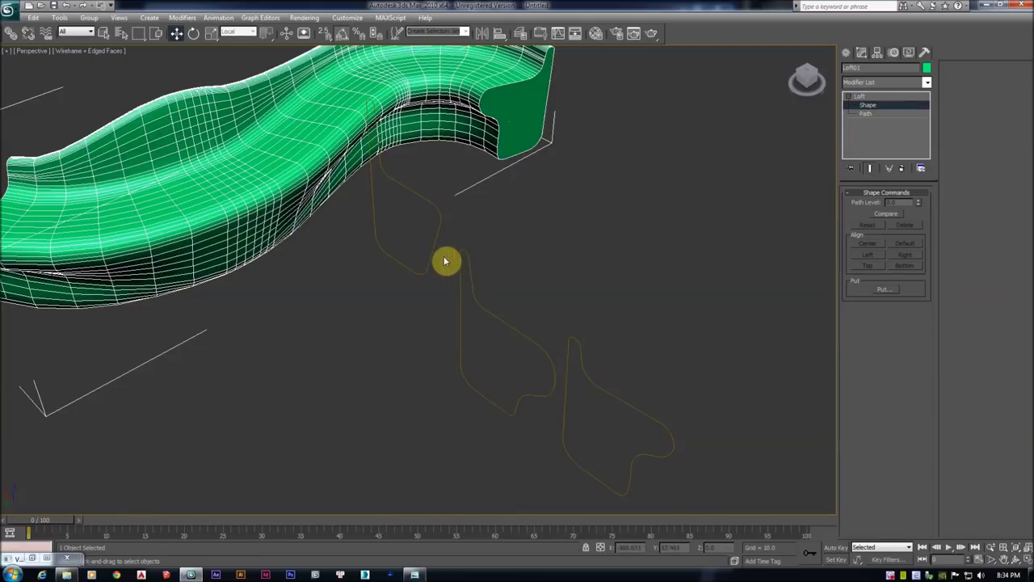
{"action": "key", "text": "F3"}
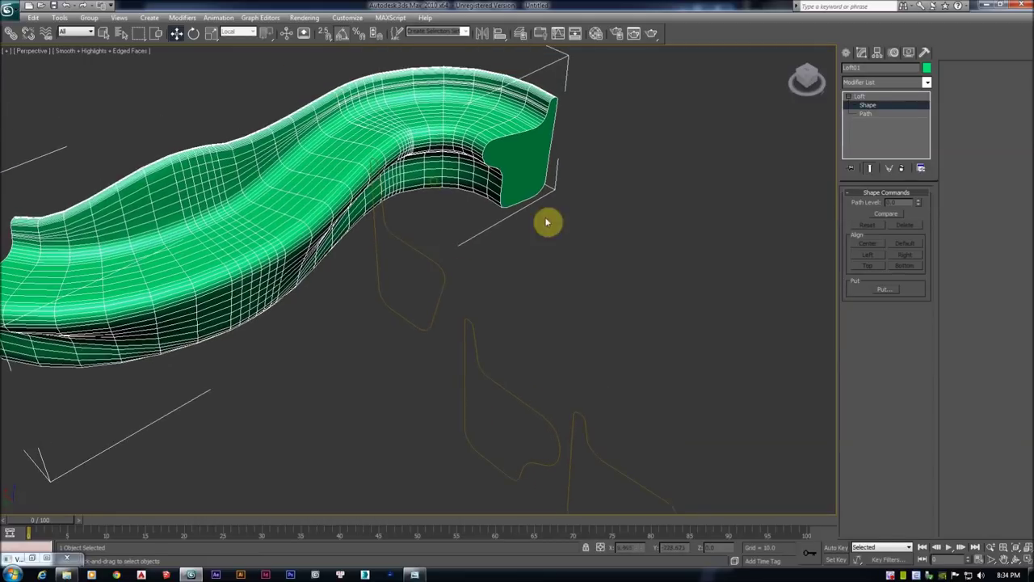
{"action": "left_click", "coordinate": [877, 114]}
{"action": "key", "text": "F3"}
{"action": "middle_click_drag", "start_coordinate": [540, 174], "coordinate": [558, 180]}
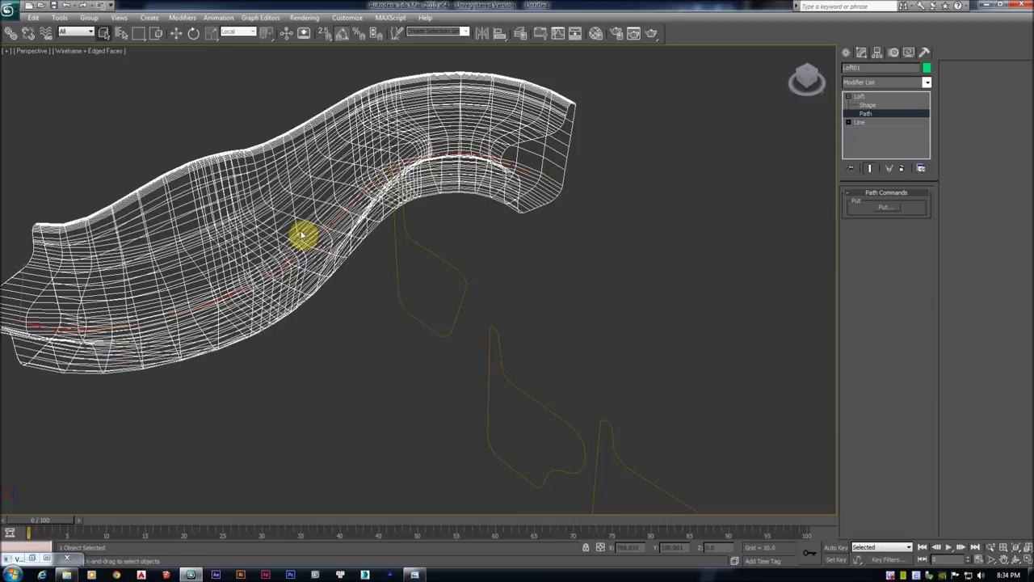
{"action": "key", "text": "F3"}
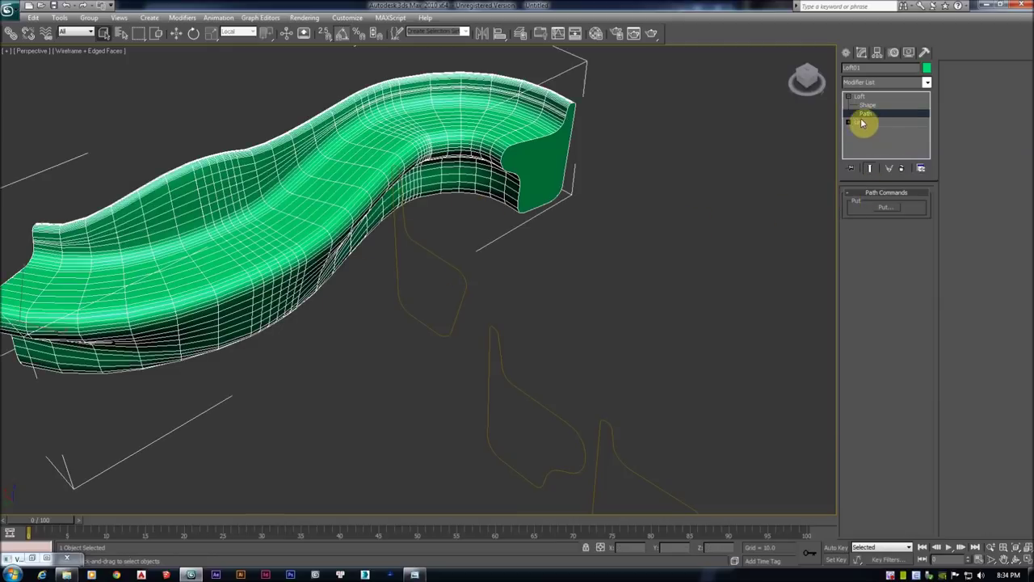
{"action": "middle_click_drag", "start_coordinate": [593, 158], "coordinate": [619, 166]}
{"action": "key", "text": "F3"}
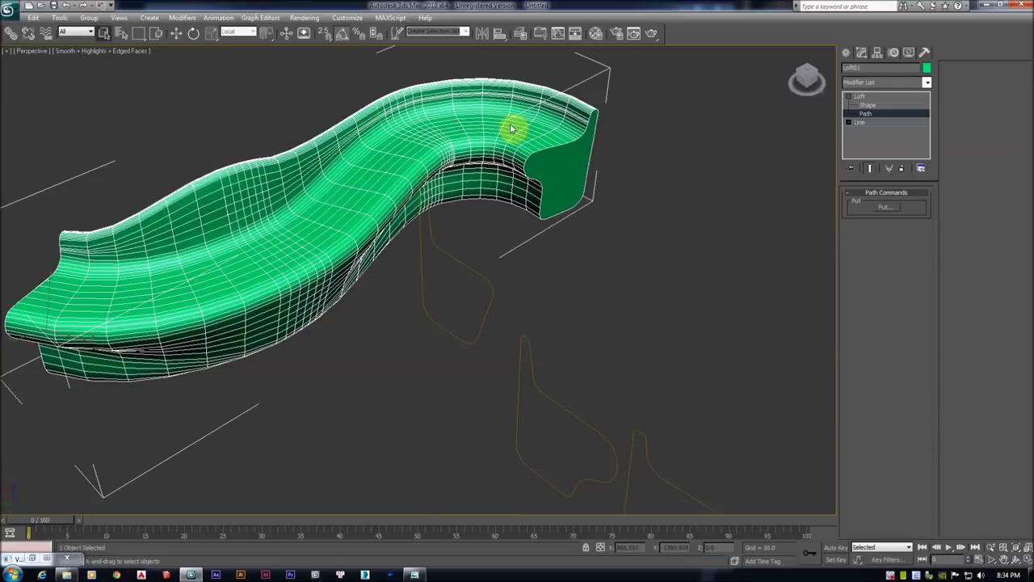
Show edged faces on the shaded bench and return to the Loft's top level
{"action": "key", "text": "F4"}
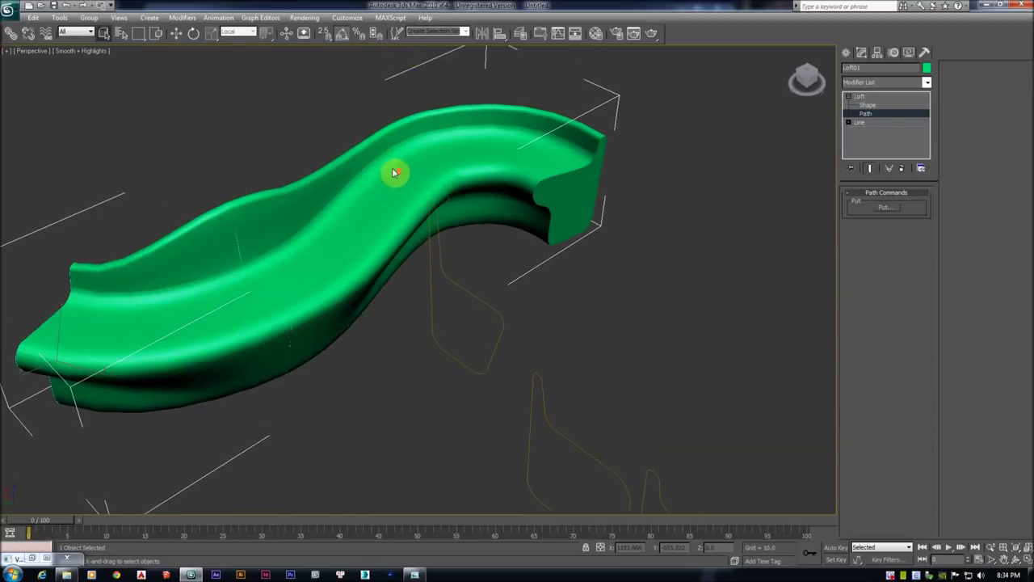
{"action": "scroll", "coordinate": [396, 168], "scroll_direction": "up", "scroll_amount": 2}
{"action": "scroll", "coordinate": [424, 141], "scroll_direction": "up", "scroll_amount": 2}
{"action": "mouse_move", "coordinate": [420, 176]}
{"action": "middle_mouse_down", "text": "alt"}
{"action": "mouse_move", "coordinate": [447, 143]}
{"action": "mouse_move", "coordinate": [459, 200]}
{"action": "middle_mouse_up", "text": "alt"}
{"action": "key", "text": "F4"}
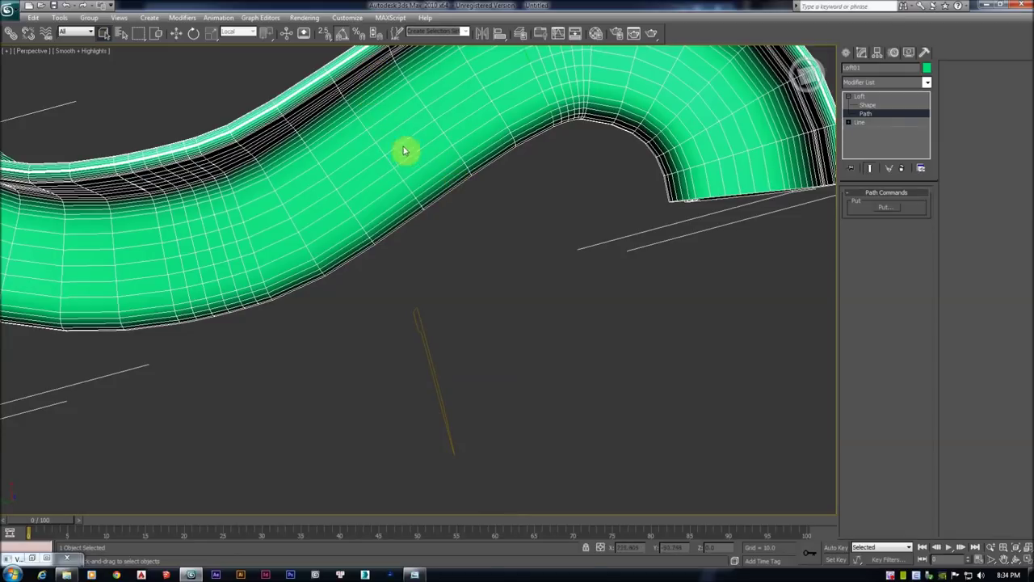
{"action": "left_click", "coordinate": [872, 115]}
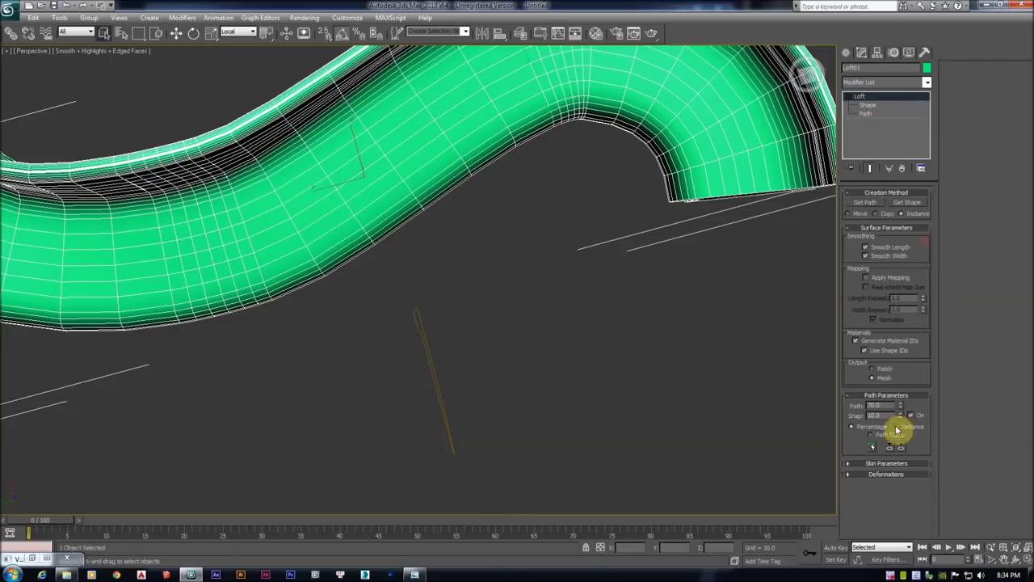
In Skin Parameters, raise Path Steps to 42 for a denser bench mesh
{"action": "left_click", "coordinate": [886, 473]}
{"action": "left_click_drag", "start_coordinate": [884, 473], "coordinate": [895, 428]}
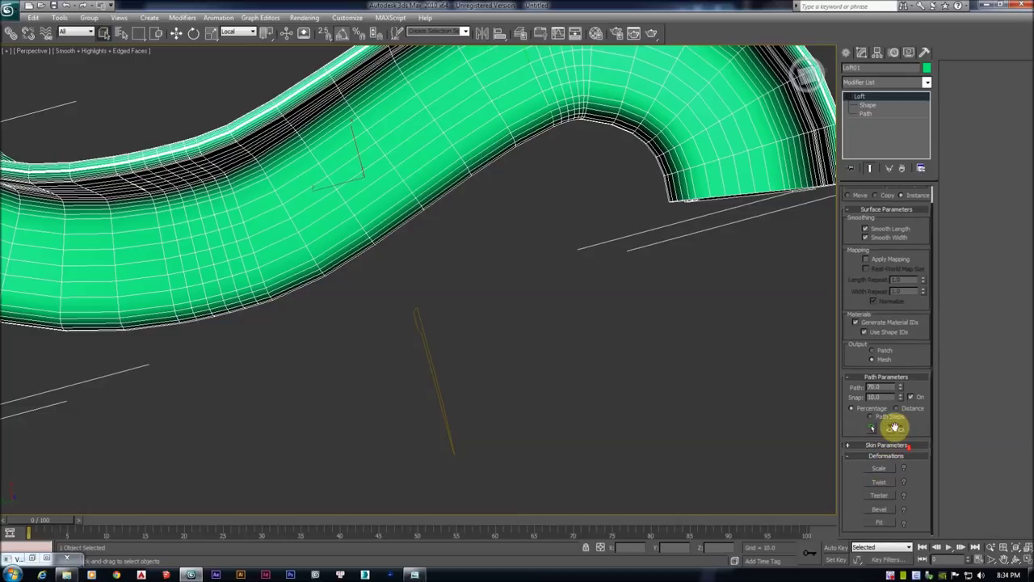
{"action": "left_click", "coordinate": [873, 445]}
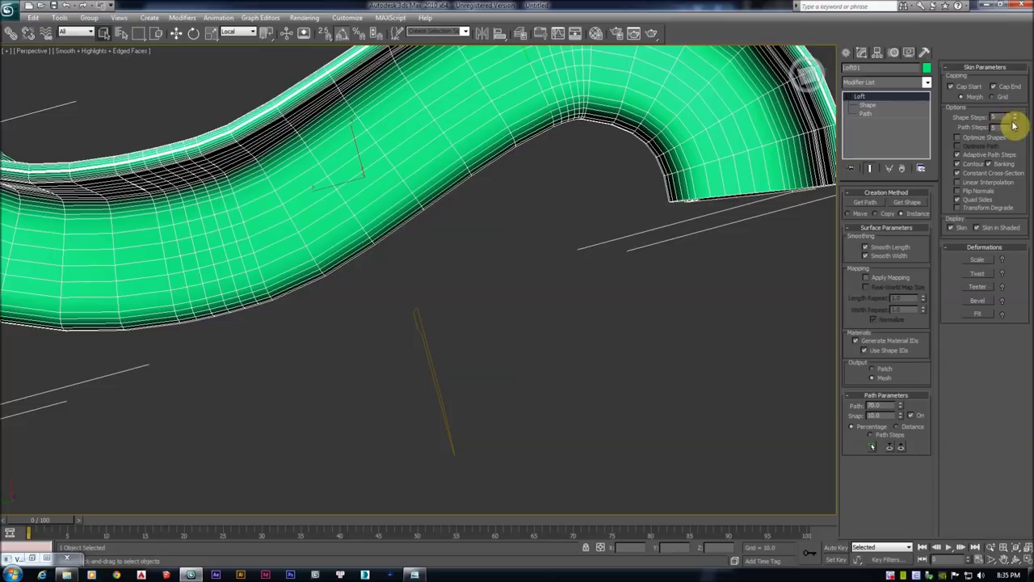
{"action": "left_click_drag", "start_coordinate": [1015, 128], "coordinate": [1015, 108]}
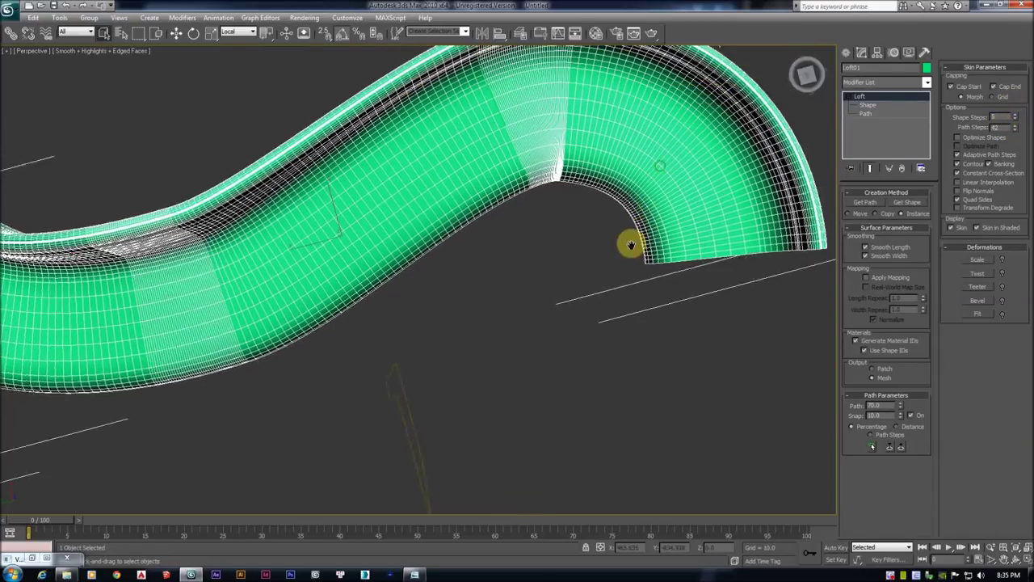
{"action": "middle_click_drag", "start_coordinate": [630, 240], "coordinate": [584, 218], "text": "alt"}
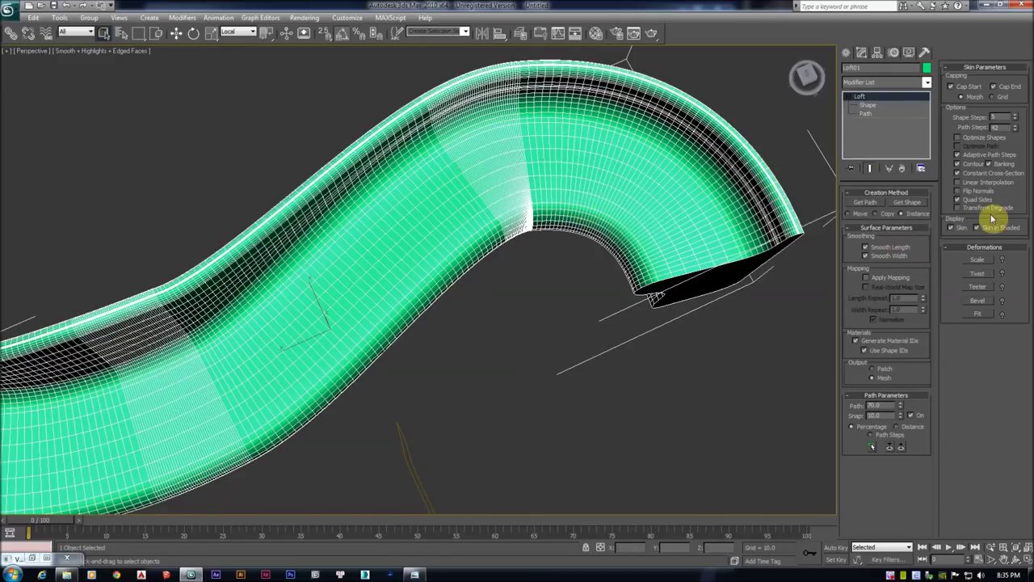
Try Optimize Shapes on and off, then set Shape Steps to 9
{"action": "left_click", "coordinate": [970, 139]}
{"action": "left_click", "coordinate": [970, 139]}
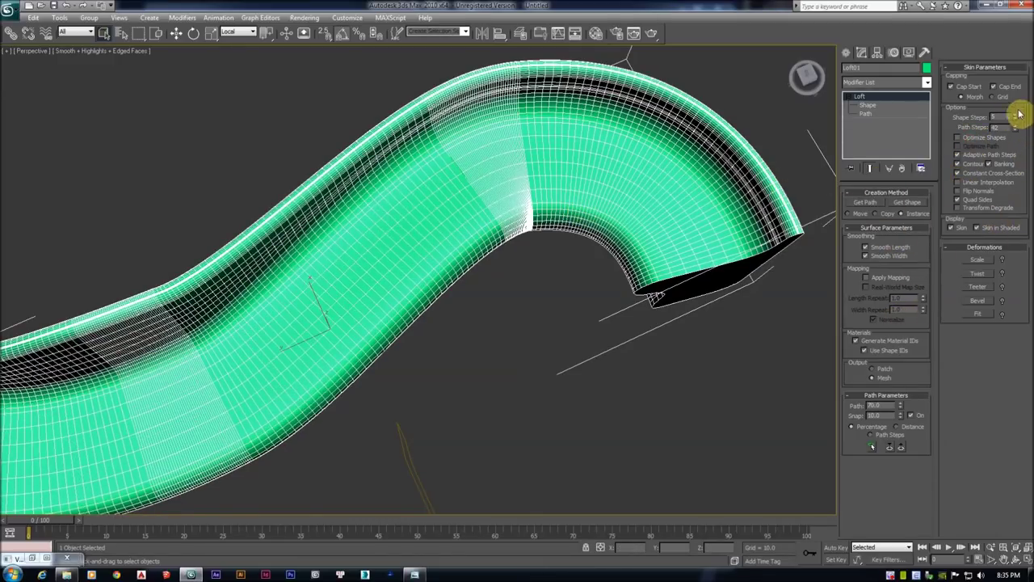
{"action": "left_click_drag", "start_coordinate": [1017, 118], "coordinate": [958, 110]}
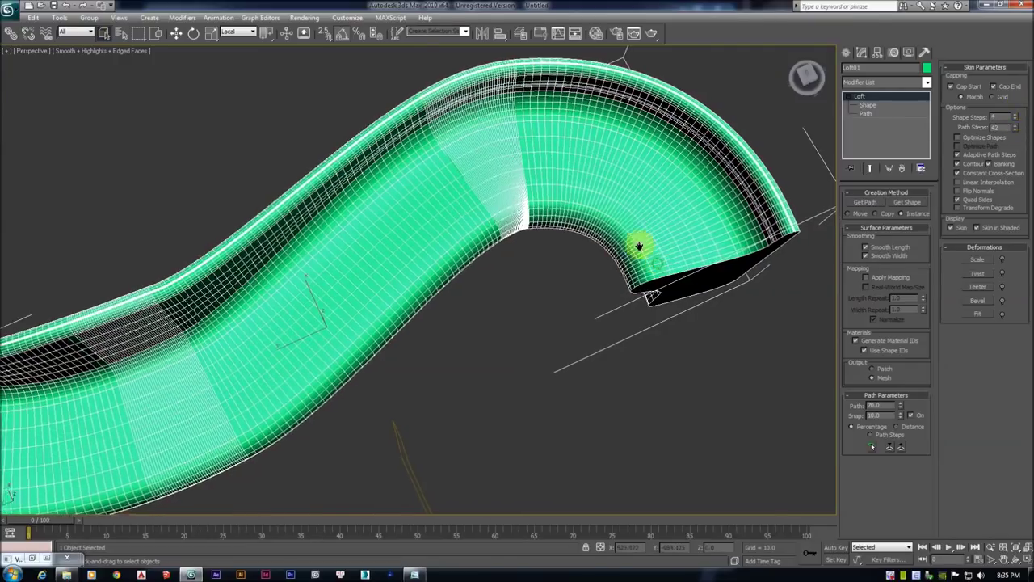
{"action": "scroll", "coordinate": [654, 261], "scroll_direction": "up", "scroll_amount": 2}
{"action": "scroll", "coordinate": [655, 237], "scroll_direction": "up", "scroll_amount": 2}
{"action": "scroll", "coordinate": [543, 235], "scroll_direction": "up", "scroll_amount": 2}
{"action": "scroll", "coordinate": [526, 242], "scroll_direction": "up", "scroll_amount": 2}
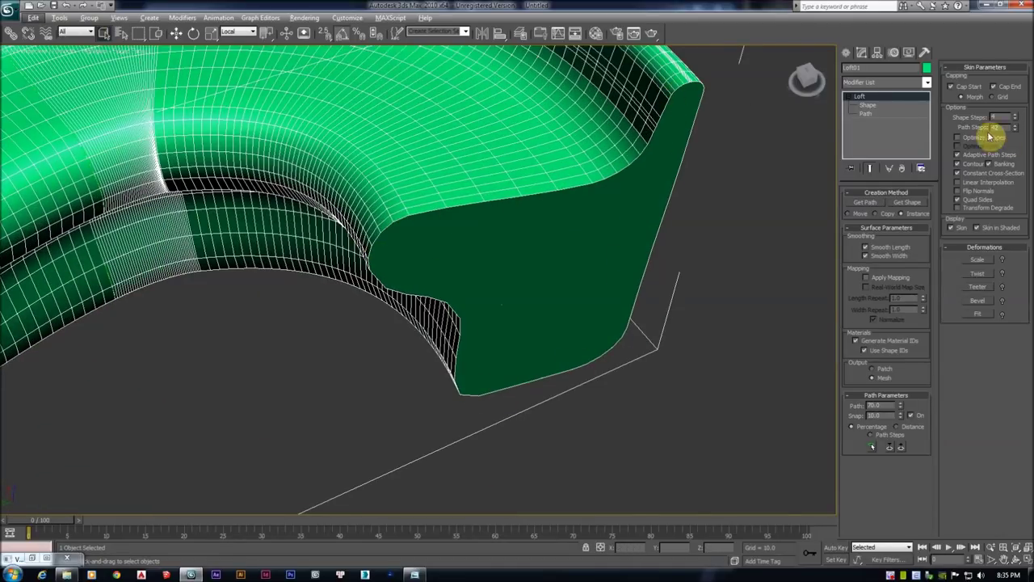
{"action": "left_click_drag", "start_coordinate": [1014, 120], "coordinate": [1019, 110]}
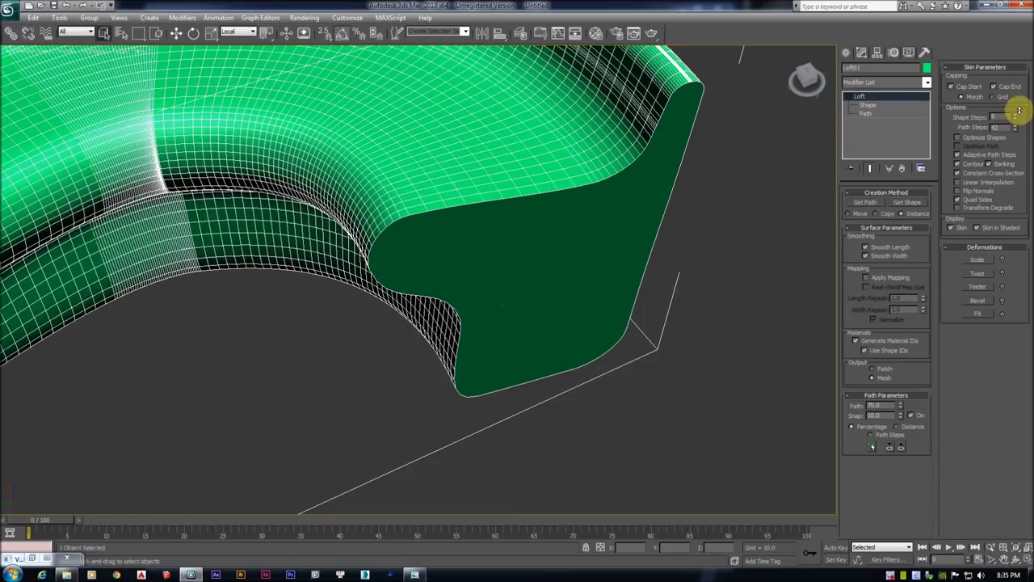
{"action": "scroll", "coordinate": [651, 226], "scroll_direction": "down", "scroll_amount": 2}
{"action": "middle_click_drag", "start_coordinate": [651, 227], "coordinate": [494, 189], "text": "alt"}
{"action": "scroll", "coordinate": [554, 199], "scroll_direction": "down", "scroll_amount": 2}
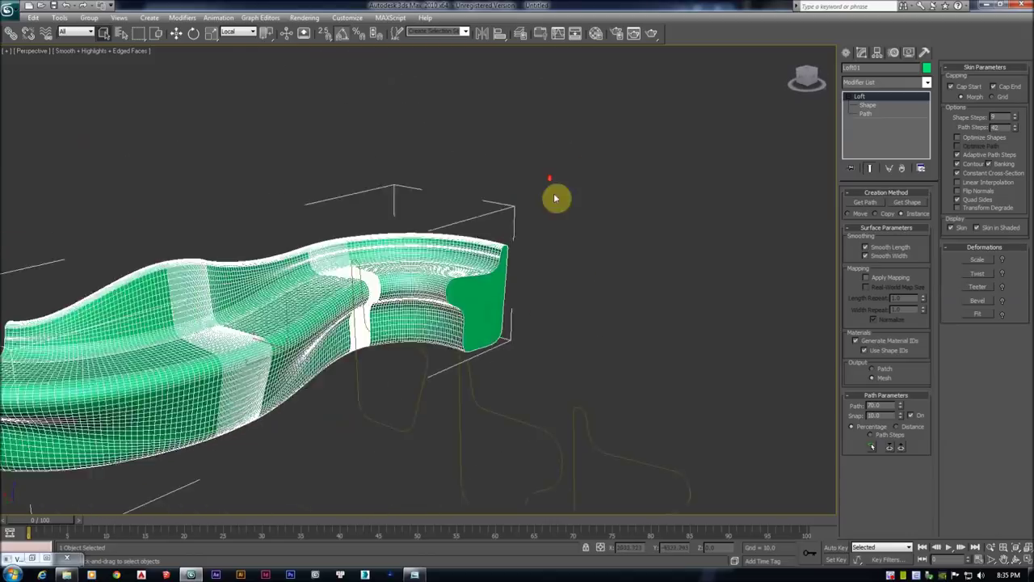
{"action": "scroll", "coordinate": [478, 233], "scroll_direction": "down", "scroll_amount": 2}
{"action": "scroll", "coordinate": [479, 226], "scroll_direction": "up", "scroll_amount": 1}
{"action": "scroll", "coordinate": [480, 223], "scroll_direction": "up", "scroll_amount": 2}
{"action": "scroll", "coordinate": [489, 231], "scroll_direction": "up", "scroll_amount": 1}
{"action": "scroll", "coordinate": [508, 247], "scroll_direction": "up", "scroll_amount": 1}
{"action": "mouse_move", "coordinate": [512, 248]}
{"action": "middle_mouse_down", "text": "alt"}
{"action": "mouse_move", "coordinate": [401, 268]}
{"action": "mouse_move", "coordinate": [300, 228]}
{"action": "mouse_move", "coordinate": [252, 239]}
{"action": "middle_mouse_up", "text": "alt"}
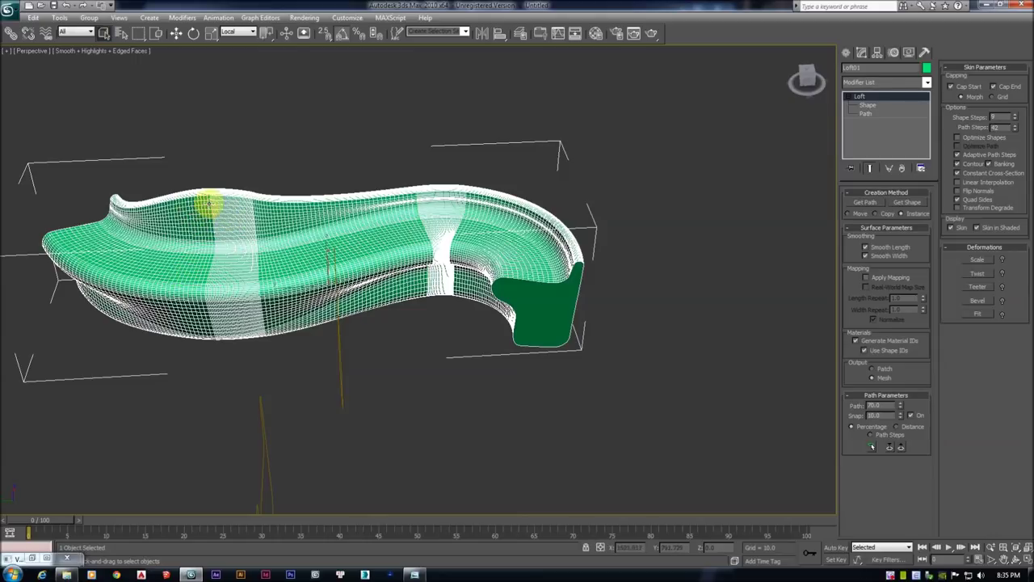
At the loft's Shape level, select the cross-section and slide it along the path
{"action": "left_click", "coordinate": [866, 106]}
{"action": "mouse_move", "coordinate": [443, 237]}
{"action": "middle_mouse_down", "text": "alt"}
{"action": "mouse_move", "coordinate": [334, 233]}
{"action": "mouse_move", "coordinate": [349, 205]}
{"action": "middle_mouse_up", "text": "alt"}
{"action": "key", "text": "F3"}
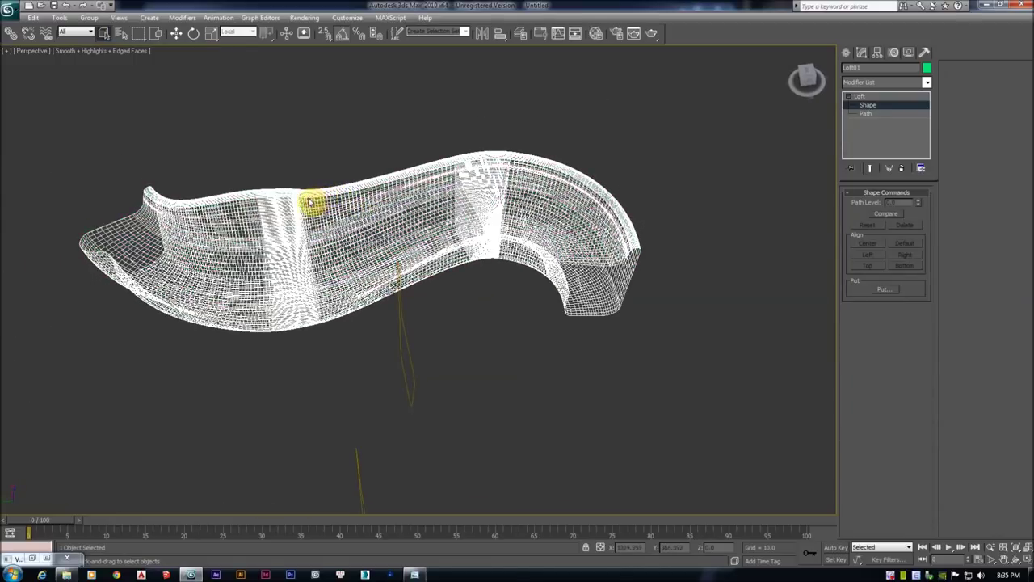
{"action": "left_click_drag", "start_coordinate": [224, 157], "coordinate": [350, 388]}
{"action": "mouse_move", "coordinate": [308, 319]}
{"action": "middle_mouse_down", "text": "alt"}
{"action": "mouse_move", "coordinate": [326, 311]}
{"action": "mouse_move", "coordinate": [282, 307]}
{"action": "middle_mouse_up", "text": "alt"}
{"action": "left_click", "coordinate": [273, 333]}
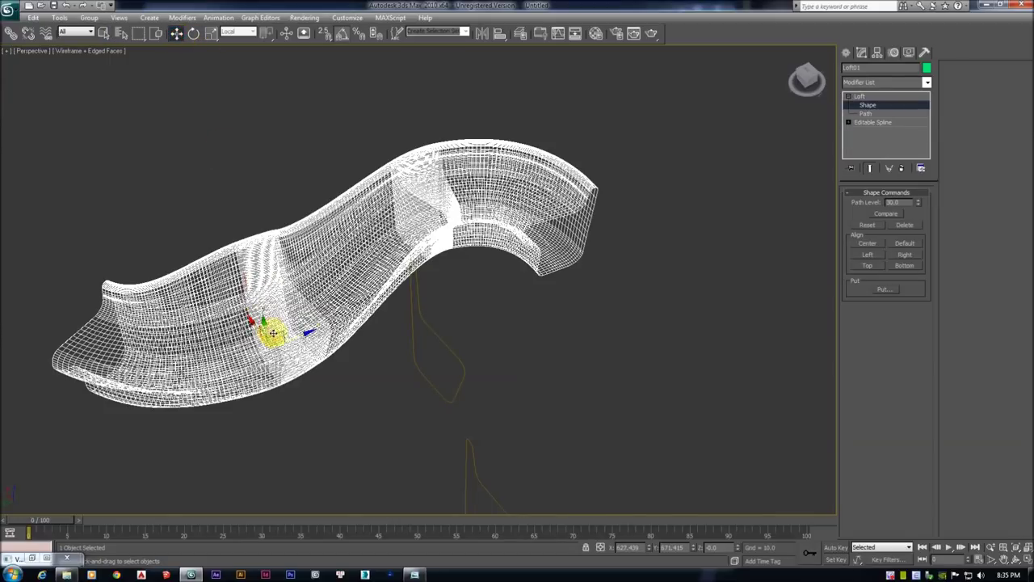
{"action": "mouse_move", "coordinate": [298, 336]}
{"action": "left_mouse_down"}
{"action": "mouse_move", "coordinate": [415, 272]}
{"action": "mouse_move", "coordinate": [470, 196]}
{"action": "mouse_move", "coordinate": [428, 180]}
{"action": "mouse_move", "coordinate": [468, 249]}
{"action": "mouse_move", "coordinate": [434, 227]}
{"action": "mouse_move", "coordinate": [439, 207]}
{"action": "mouse_move", "coordinate": [554, 219]}
{"action": "mouse_move", "coordinate": [628, 255]}
{"action": "left_mouse_up"}
Position the cross-section at the bench's mid-section, checking it in shaded and wireframe views
{"action": "key", "text": "F3"}
{"action": "mouse_move", "coordinate": [469, 259]}
{"action": "middle_mouse_down", "text": "alt"}
{"action": "mouse_move", "coordinate": [369, 231]}
{"action": "mouse_move", "coordinate": [375, 261]}
{"action": "middle_mouse_up", "text": "alt"}
{"action": "key", "text": "F4"}
{"action": "left_click_drag", "start_coordinate": [538, 300], "coordinate": [545, 304]}
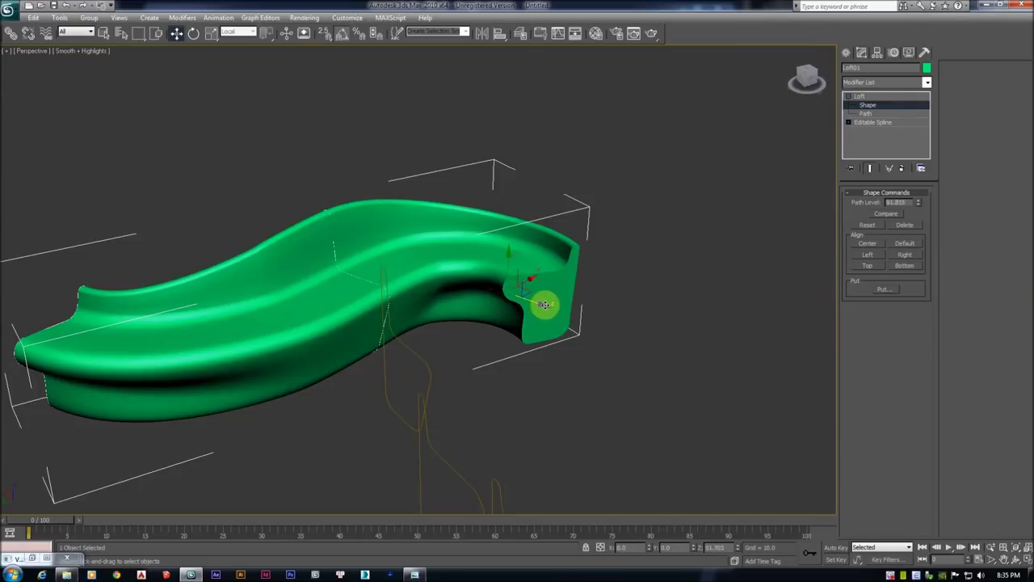
{"action": "mouse_move", "coordinate": [261, 268]}
{"action": "middle_mouse_down", "text": "alt"}
{"action": "mouse_move", "coordinate": [261, 238]}
{"action": "mouse_move", "coordinate": [237, 243]}
{"action": "middle_mouse_up", "text": "alt"}
{"action": "key", "text": "F3"}
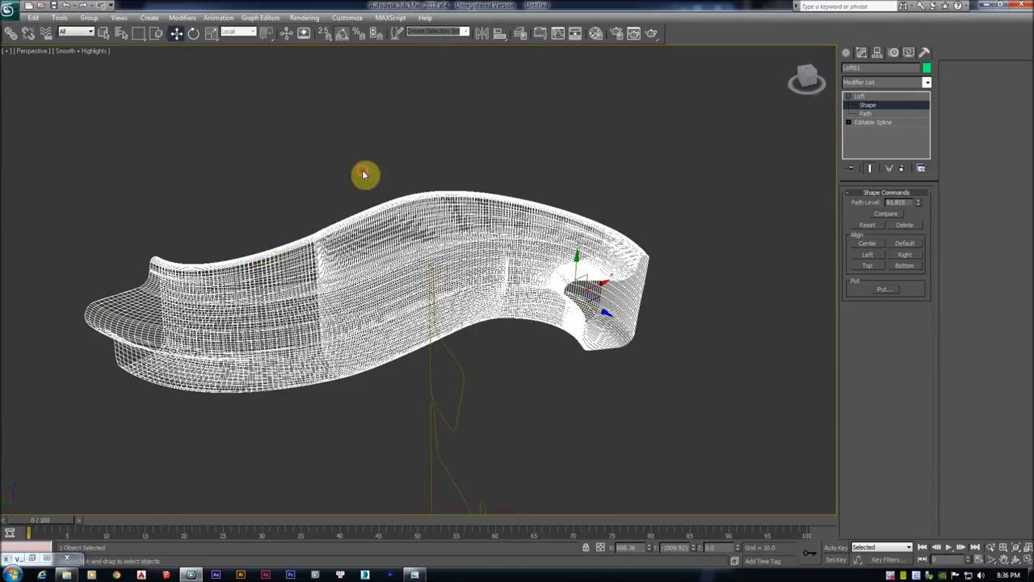
{"action": "left_click_drag", "start_coordinate": [449, 295], "coordinate": [478, 287]}
{"action": "key", "text": "F3"}
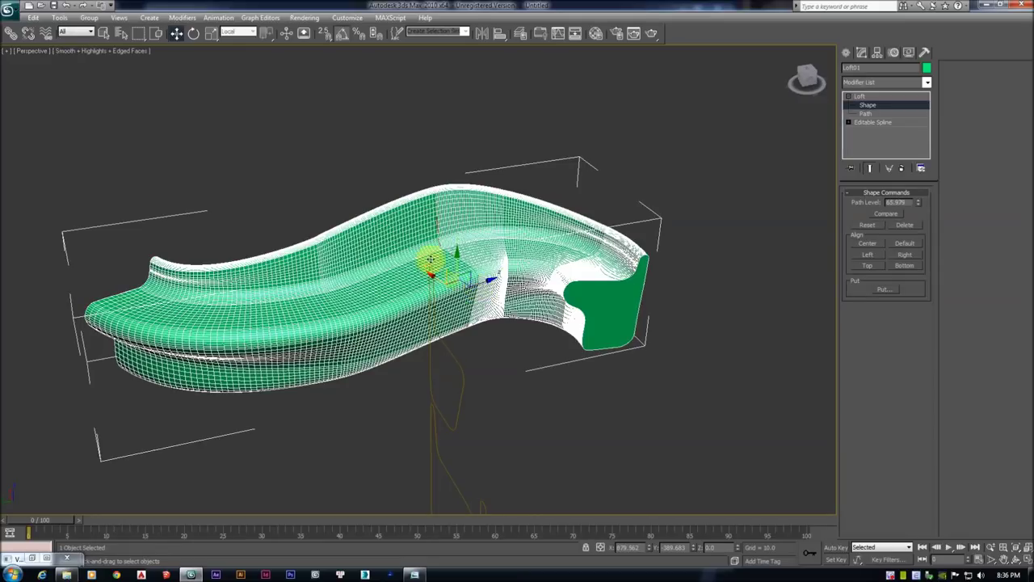
{"action": "mouse_move", "coordinate": [482, 280]}
{"action": "left_mouse_down"}
{"action": "mouse_move", "coordinate": [319, 303]}
{"action": "mouse_move", "coordinate": [381, 296]}
{"action": "left_mouse_up"}
Put an independent Copy of the mid-bench cross-section into the scene
{"action": "left_click", "coordinate": [20, 25]}
{"action": "left_click", "coordinate": [69, 23]}
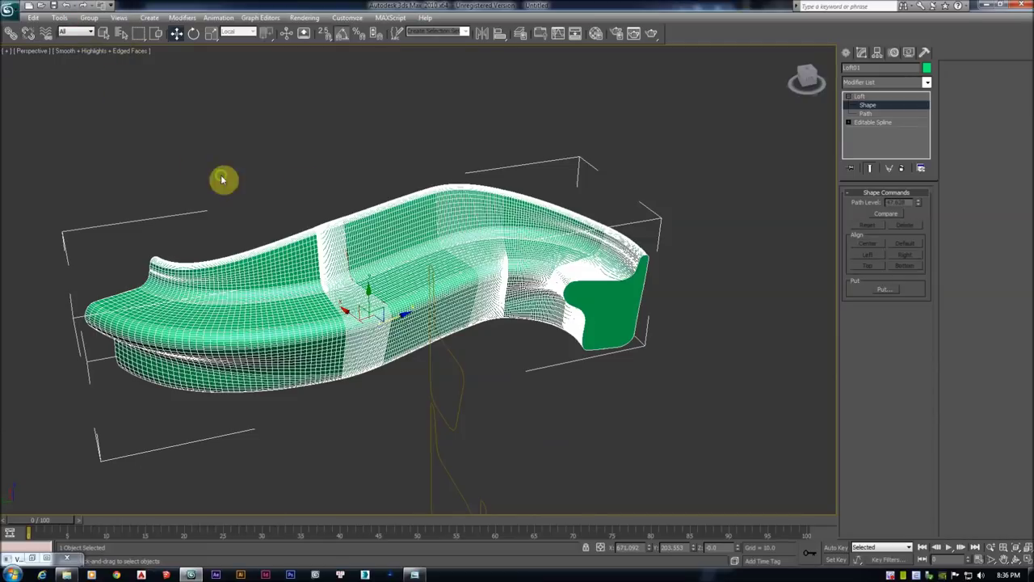
{"action": "scroll", "coordinate": [261, 293], "scroll_direction": "up", "scroll_amount": 3}
{"action": "scroll", "coordinate": [242, 293], "scroll_direction": "up", "scroll_amount": 2}
{"action": "mouse_move", "coordinate": [237, 293]}
{"action": "middle_mouse_down", "text": "alt"}
{"action": "mouse_move", "coordinate": [300, 268]}
{"action": "mouse_move", "coordinate": [203, 328]}
{"action": "middle_mouse_up", "text": "alt"}
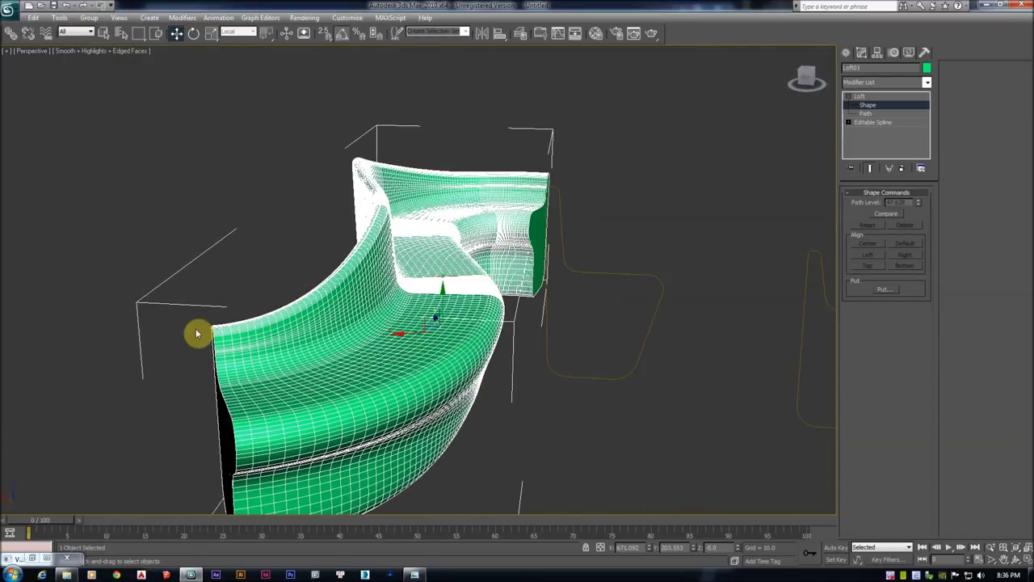
{"action": "scroll", "coordinate": [242, 410], "scroll_direction": "up", "scroll_amount": 2}
{"action": "mouse_move", "coordinate": [226, 408]}
{"action": "middle_mouse_down", "text": "alt"}
{"action": "mouse_move", "coordinate": [215, 363]}
{"action": "mouse_move", "coordinate": [272, 316]}
{"action": "mouse_move", "coordinate": [263, 316]}
{"action": "mouse_move", "coordinate": [391, 285]}
{"action": "middle_mouse_up", "text": "alt"}
{"action": "middle_click_drag", "start_coordinate": [359, 185], "coordinate": [226, 173], "text": "alt"}
{"action": "scroll", "coordinate": [601, 173], "scroll_direction": "down", "scroll_amount": 3}
{"action": "middle_click_drag", "start_coordinate": [600, 173], "coordinate": [619, 185], "text": "alt"}
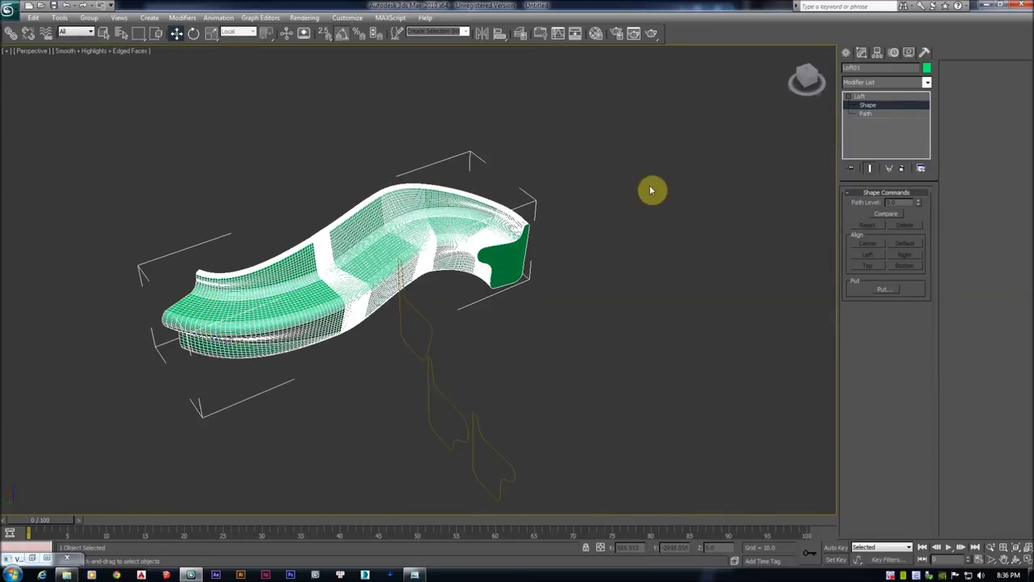
Exit the Shape sub-object level and deselect everything
{"action": "left_click", "coordinate": [888, 99]}
{"action": "left_click", "coordinate": [719, 162]}
{"action": "key", "text": "F3"}
{"action": "scroll", "coordinate": [492, 219], "scroll_direction": "up", "scroll_amount": 2}
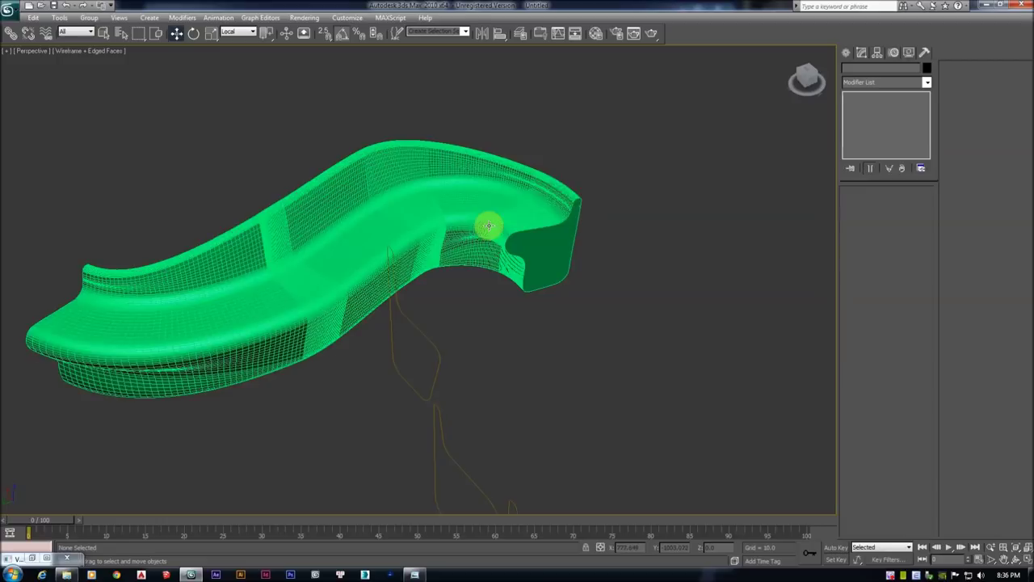
Select the loft bench, switching between wireframe and smooth shading
{"action": "key", "text": "F3"}
{"action": "mouse_move", "coordinate": [369, 180]}
{"action": "middle_mouse_down", "text": "alt"}
{"action": "mouse_move", "coordinate": [487, 170]}
{"action": "mouse_move", "coordinate": [442, 188]}
{"action": "mouse_move", "coordinate": [396, 189]}
{"action": "middle_mouse_up", "text": "alt"}
{"action": "key", "text": "F3"}
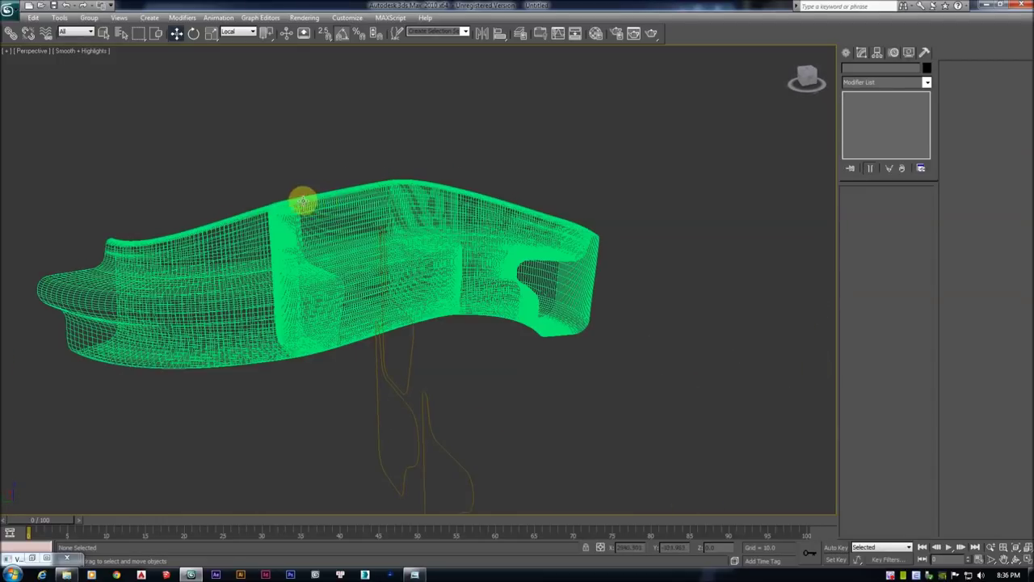
{"action": "left_click", "coordinate": [335, 275]}
{"action": "mouse_move", "coordinate": [335, 273]}
{"action": "middle_mouse_down", "text": "alt"}
{"action": "mouse_move", "coordinate": [404, 231]}
{"action": "mouse_move", "coordinate": [335, 240]}
{"action": "mouse_move", "coordinate": [369, 224]}
{"action": "mouse_move", "coordinate": [410, 241]}
{"action": "mouse_move", "coordinate": [345, 217]}
{"action": "mouse_move", "coordinate": [344, 175]}
{"action": "middle_mouse_up", "text": "alt"}
{"action": "key", "text": "F3"}
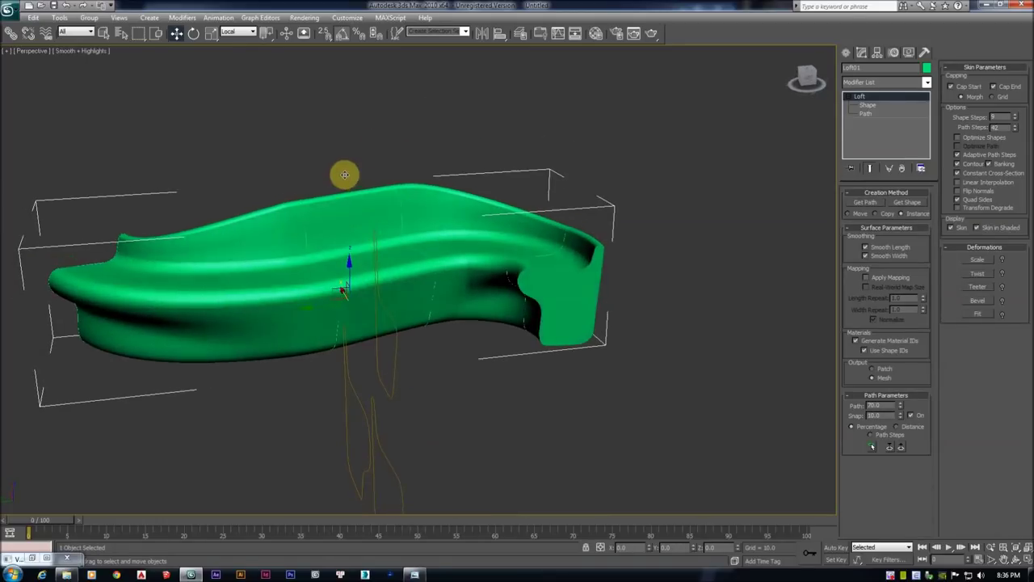
{"action": "middle_click_drag", "start_coordinate": [330, 233], "coordinate": [470, 217], "text": "alt"}
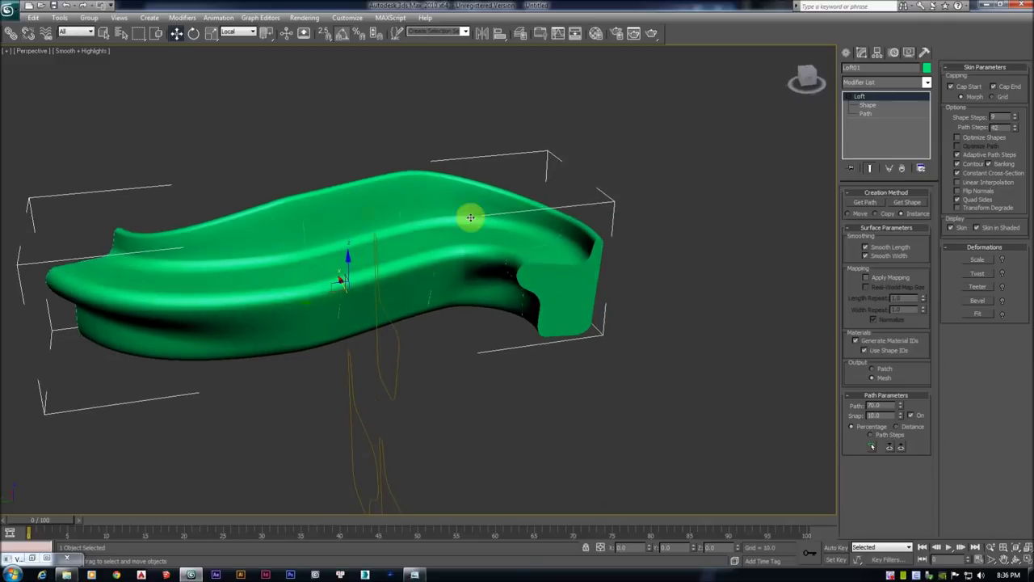
At the Shape level, select a cross-section, slide it along the path, then deselect it
{"action": "left_click", "coordinate": [881, 105]}
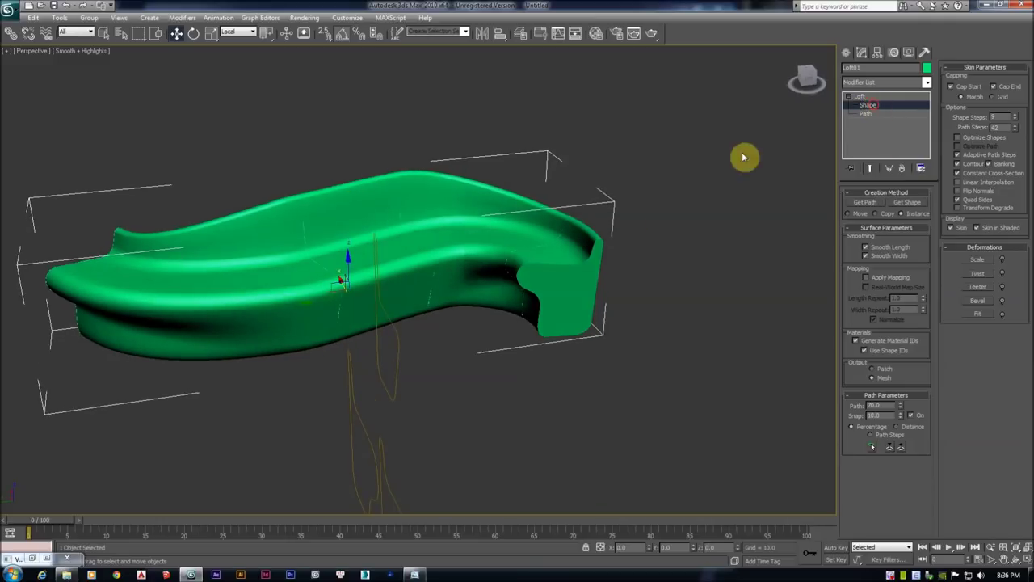
{"action": "left_click", "coordinate": [324, 272]}
{"action": "middle_click_drag", "start_coordinate": [366, 243], "coordinate": [346, 269], "text": "alt"}
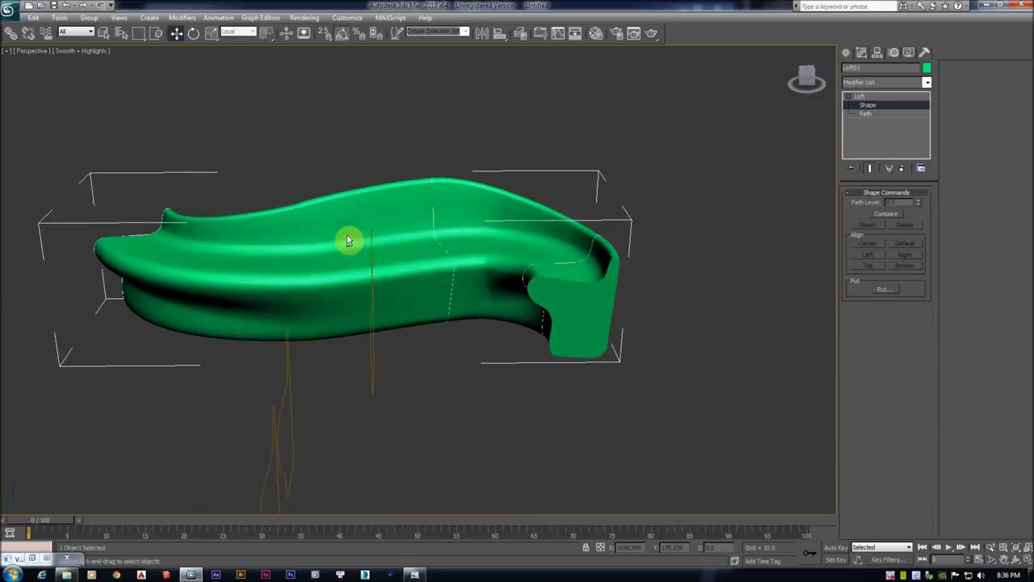
{"action": "left_click", "coordinate": [452, 253]}
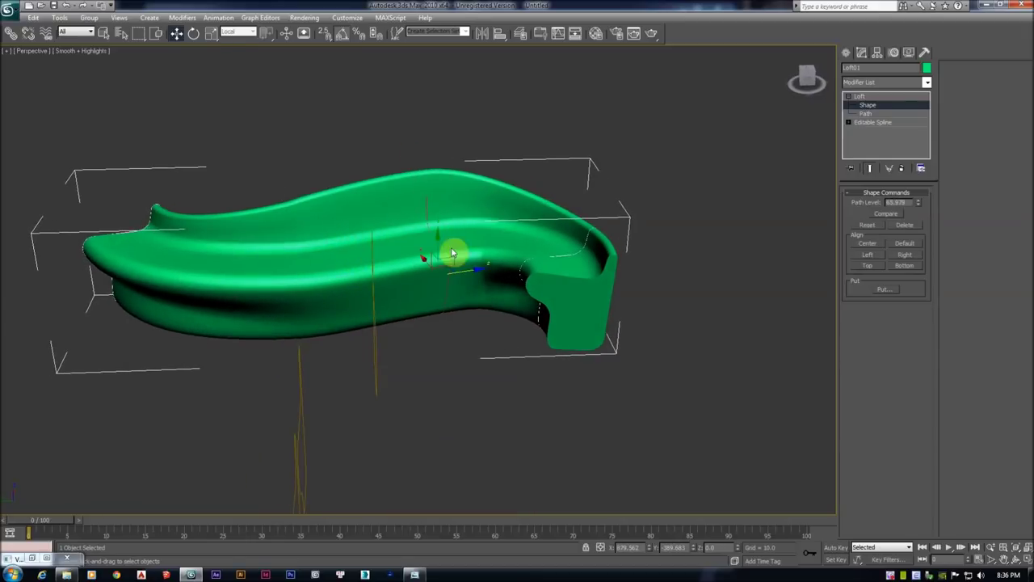
{"action": "mouse_move", "coordinate": [463, 273]}
{"action": "left_mouse_down"}
{"action": "mouse_move", "coordinate": [374, 277]}
{"action": "mouse_move", "coordinate": [503, 267]}
{"action": "mouse_move", "coordinate": [488, 266]}
{"action": "left_mouse_up"}
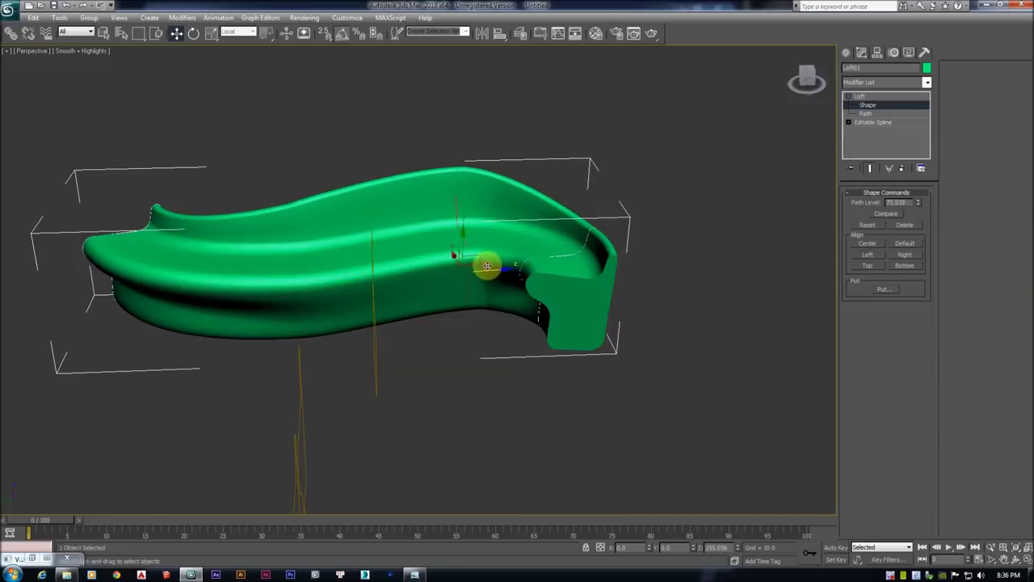
{"action": "left_click", "coordinate": [338, 263]}
{"action": "key", "text": "F3"}
{"action": "mouse_move", "coordinate": [299, 214]}
{"action": "middle_mouse_down", "text": "alt"}
{"action": "mouse_move", "coordinate": [346, 219]}
{"action": "mouse_move", "coordinate": [270, 258]}
{"action": "mouse_move", "coordinate": [429, 216]}
{"action": "mouse_move", "coordinate": [524, 226]}
{"action": "mouse_move", "coordinate": [492, 245]}
{"action": "mouse_move", "coordinate": [471, 325]}
{"action": "mouse_move", "coordinate": [351, 250]}
{"action": "mouse_move", "coordinate": [388, 234]}
{"action": "middle_mouse_up", "text": "alt"}
{"action": "key", "text": "F3"}
Switch from the Path level to the Shape level and select the Rectangle02 cross-section
{"action": "left_click", "coordinate": [865, 113]}
{"action": "key", "text": "F3"}
{"action": "mouse_move", "coordinate": [638, 242]}
{"action": "middle_mouse_down", "text": "alt"}
{"action": "mouse_move", "coordinate": [462, 207]}
{"action": "mouse_move", "coordinate": [482, 272]}
{"action": "middle_mouse_up", "text": "alt"}
{"action": "mouse_move", "coordinate": [806, 187]}
{"action": "middle_mouse_down", "text": "alt"}
{"action": "mouse_move", "coordinate": [577, 194]}
{"action": "mouse_move", "coordinate": [651, 261]}
{"action": "mouse_move", "coordinate": [577, 270]}
{"action": "mouse_move", "coordinate": [604, 239]}
{"action": "middle_mouse_up", "text": "alt"}
{"action": "key", "text": "1"}
{"action": "left_click", "coordinate": [604, 238]}
{"action": "mouse_move", "coordinate": [570, 173]}
{"action": "middle_mouse_down", "text": "alt"}
{"action": "mouse_move", "coordinate": [519, 197]}
{"action": "mouse_move", "coordinate": [495, 186]}
{"action": "middle_mouse_up", "text": "alt"}
{"action": "key", "text": "F3"}
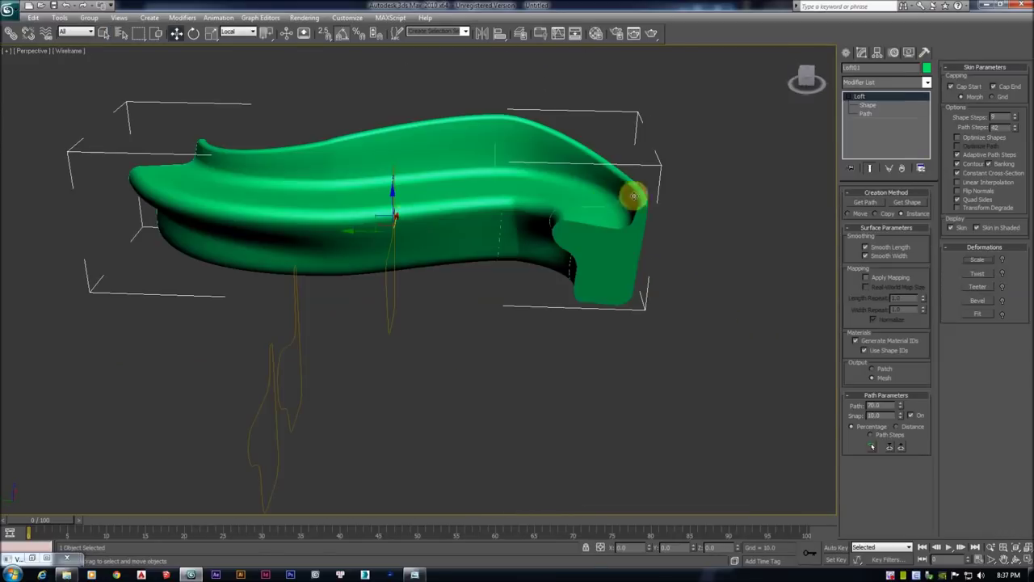
{"action": "mouse_move", "coordinate": [545, 212]}
{"action": "middle_mouse_down", "text": "alt"}
{"action": "mouse_move", "coordinate": [541, 191]}
{"action": "mouse_move", "coordinate": [563, 192]}
{"action": "middle_mouse_up", "text": "alt"}
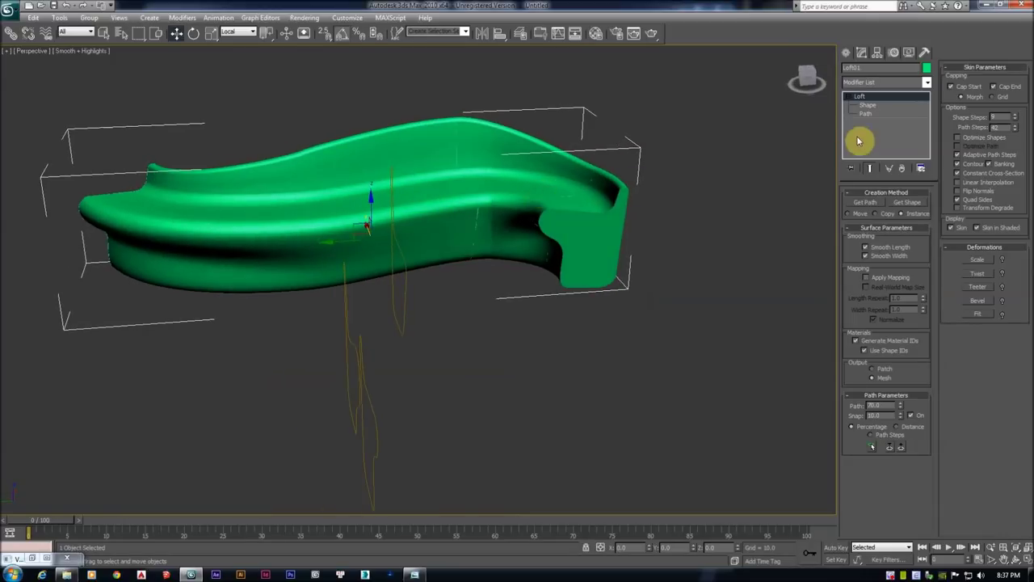
Rotate a cross-section shape in the viewport to reshape the bench surface
{"action": "left_click", "coordinate": [870, 114]}
{"action": "left_click", "coordinate": [872, 106]}
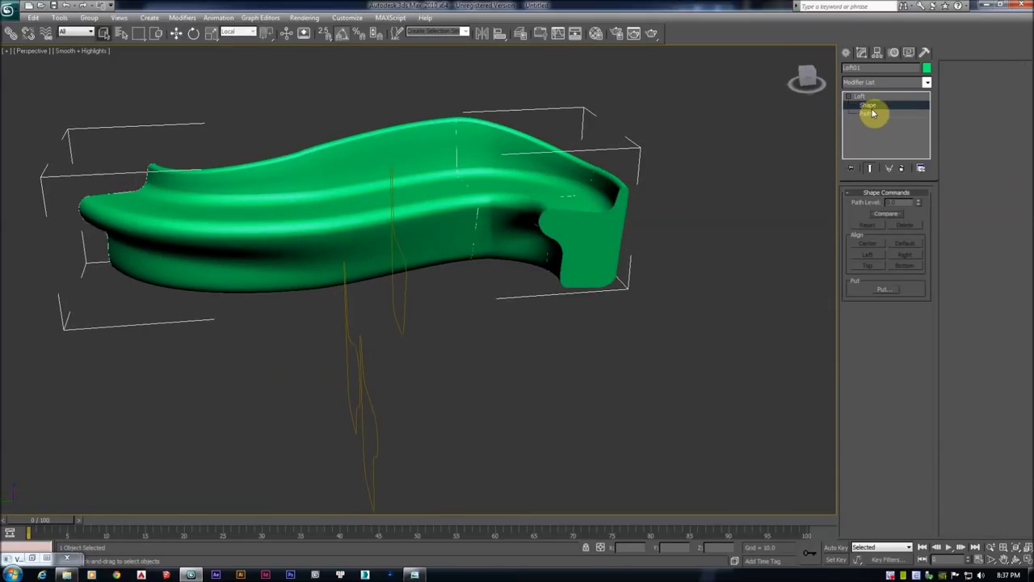
{"action": "left_click", "coordinate": [570, 194]}
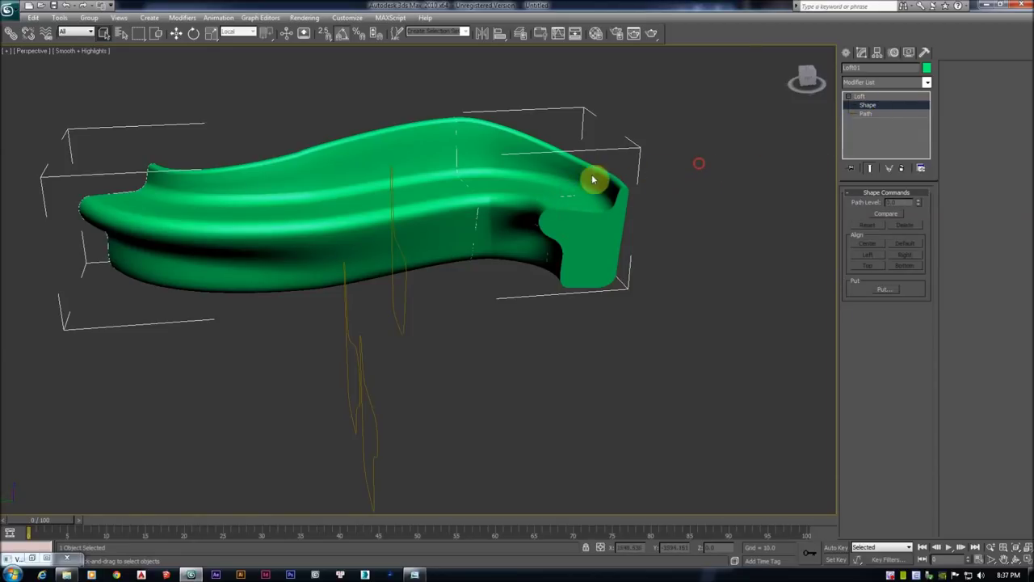
{"action": "left_click_drag", "start_coordinate": [593, 177], "coordinate": [184, 181]}
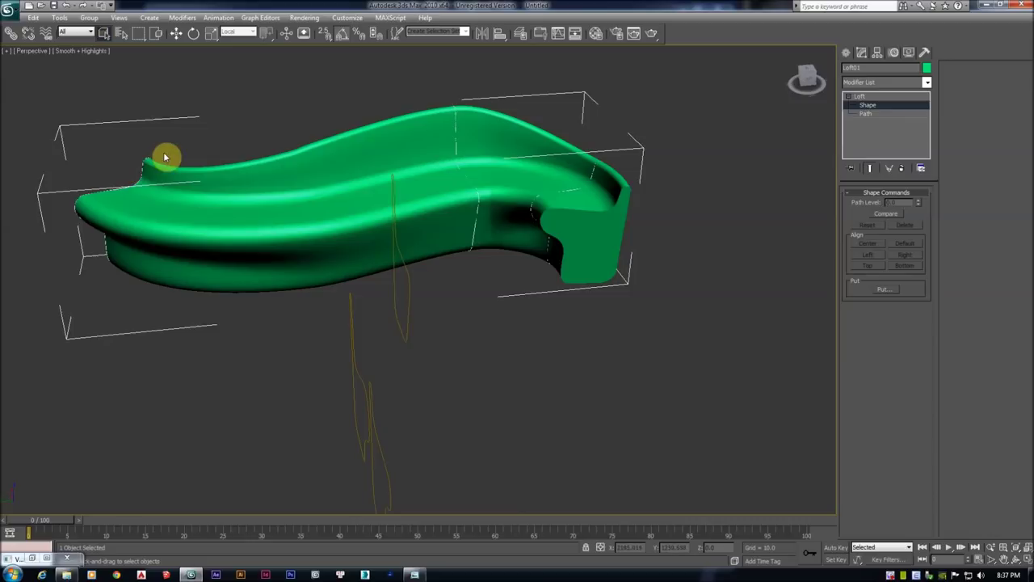
{"action": "scroll", "coordinate": [598, 172], "scroll_direction": "up", "scroll_amount": 2}
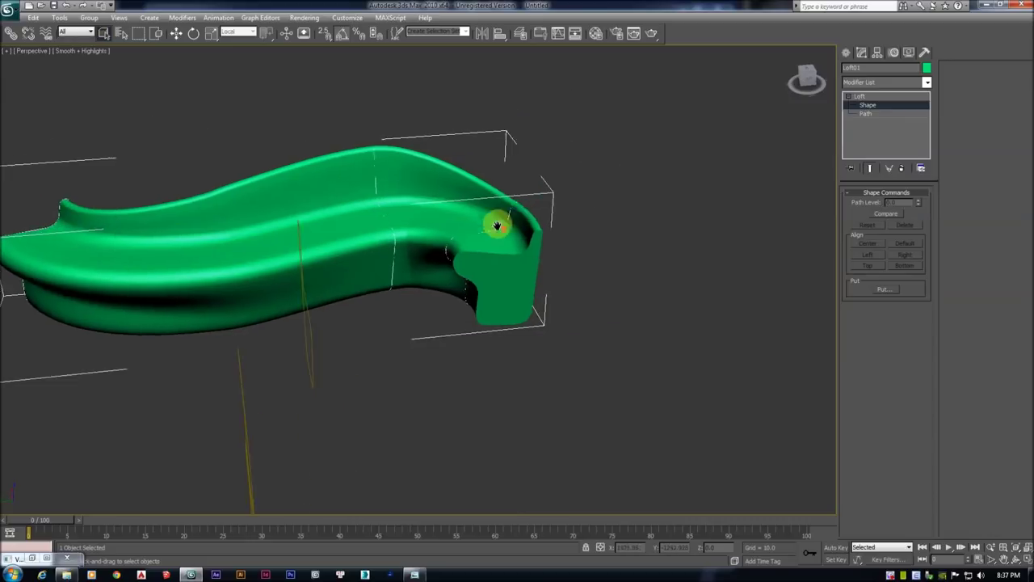
Zoom in and select the cross-section shape on the loft
{"action": "scroll", "coordinate": [493, 224], "scroll_direction": "up", "scroll_amount": 3}
{"action": "scroll", "coordinate": [492, 256], "scroll_direction": "up", "scroll_amount": 1}
{"action": "scroll", "coordinate": [528, 229], "scroll_direction": "up", "scroll_amount": 3}
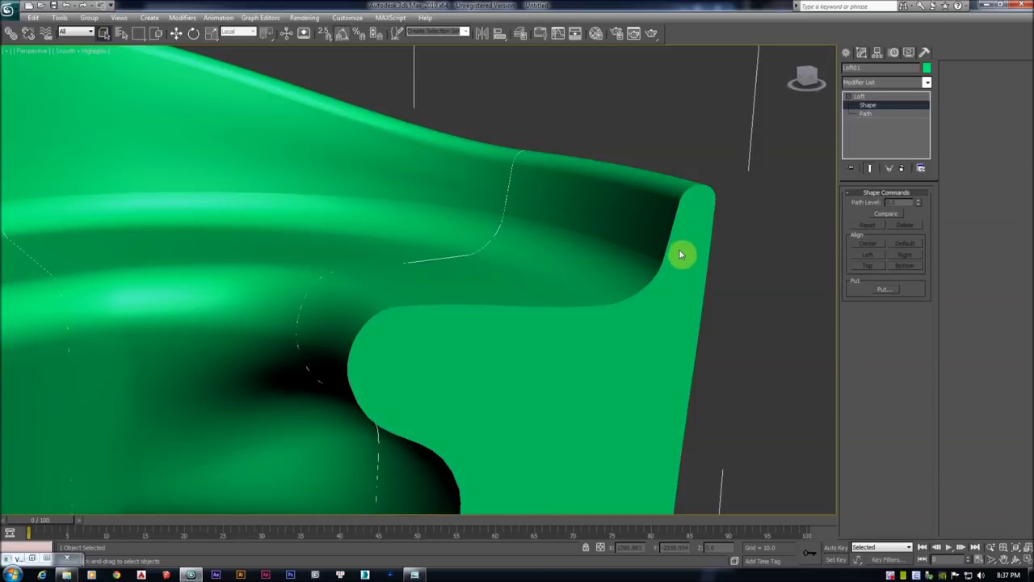
{"action": "left_click_drag", "start_coordinate": [681, 255], "coordinate": [535, 204]}
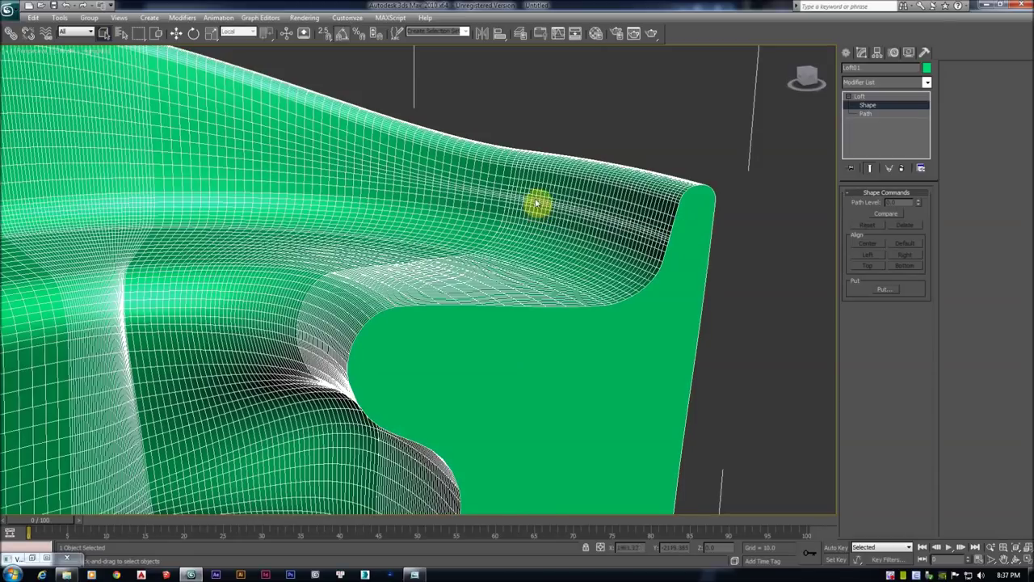
{"action": "left_click", "coordinate": [526, 176]}
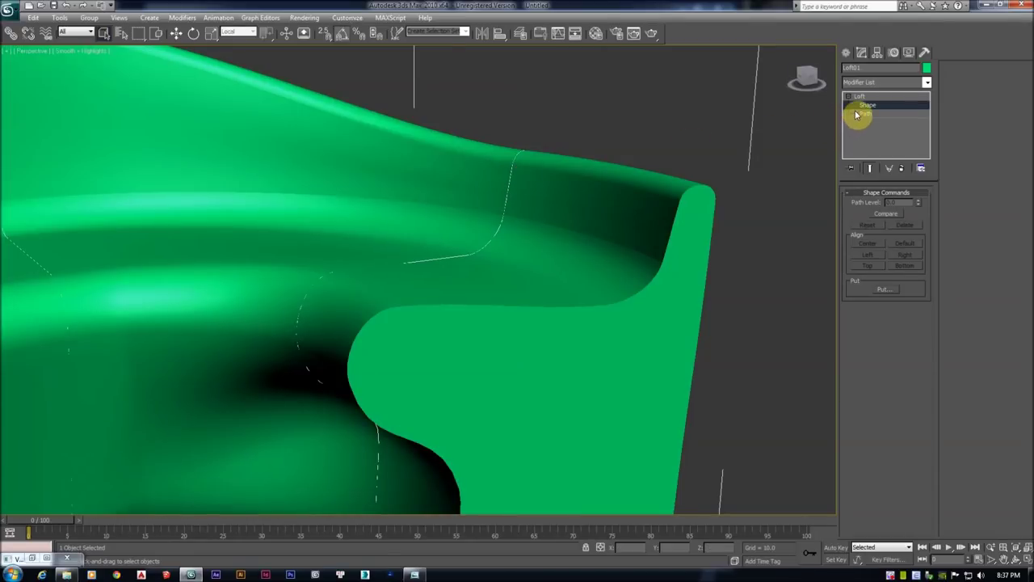
{"action": "left_click", "coordinate": [506, 189]}
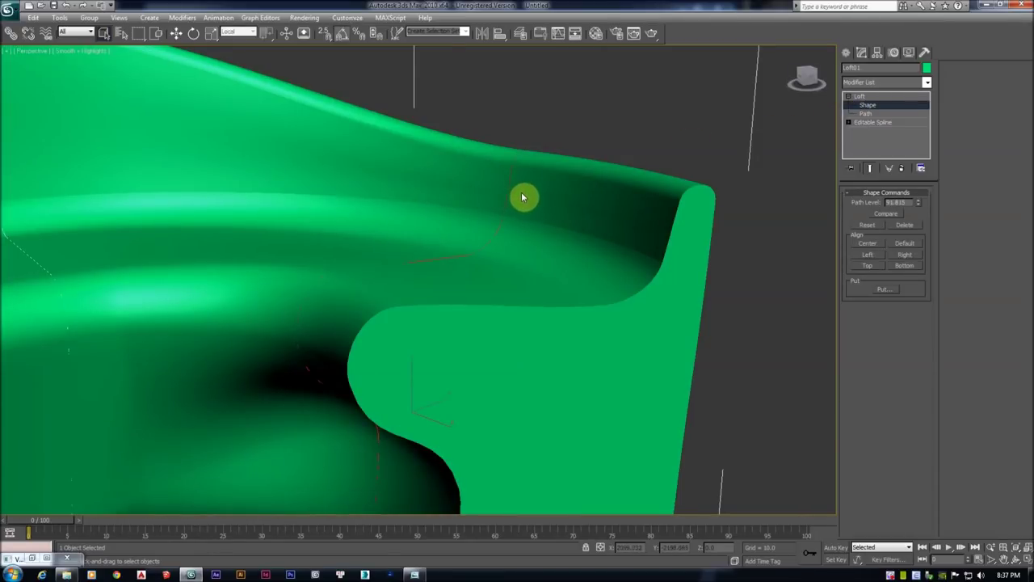
Edit the profile's Editable Spline vertices with Select and Move, then select Rectangle03
{"action": "scroll", "coordinate": [517, 186], "scroll_direction": "down", "scroll_amount": 2}
{"action": "scroll", "coordinate": [492, 202], "scroll_direction": "down", "scroll_amount": 3}
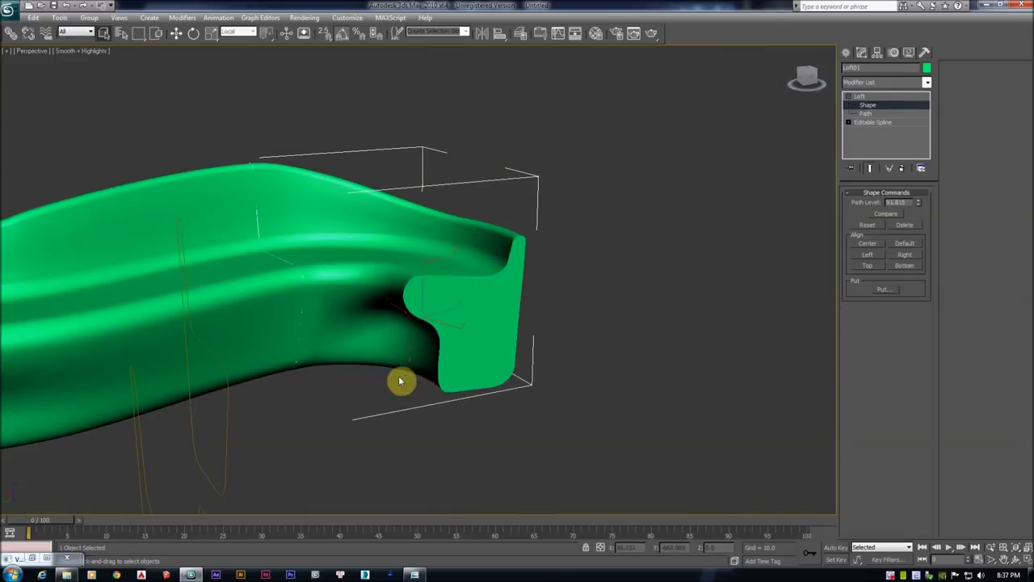
{"action": "left_click", "coordinate": [883, 123]}
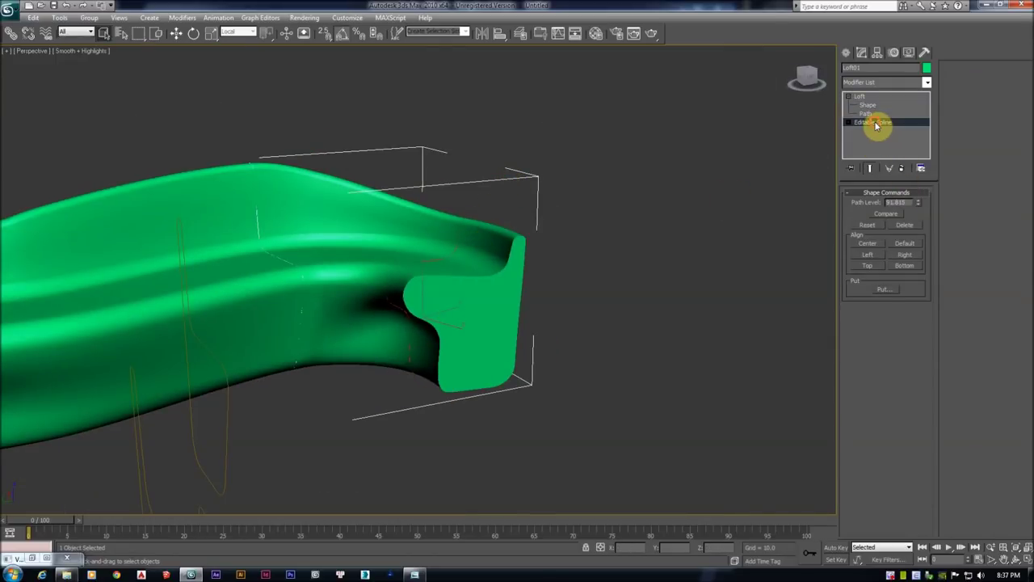
{"action": "left_click", "coordinate": [875, 268]}
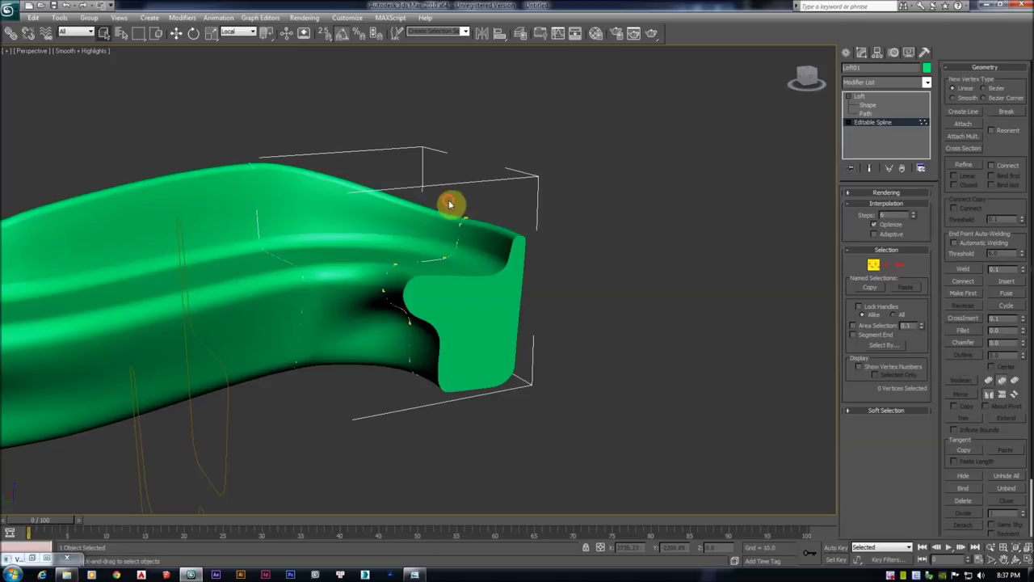
{"action": "left_click", "coordinate": [176, 34]}
{"action": "left_click_drag", "start_coordinate": [471, 188], "coordinate": [473, 188]}
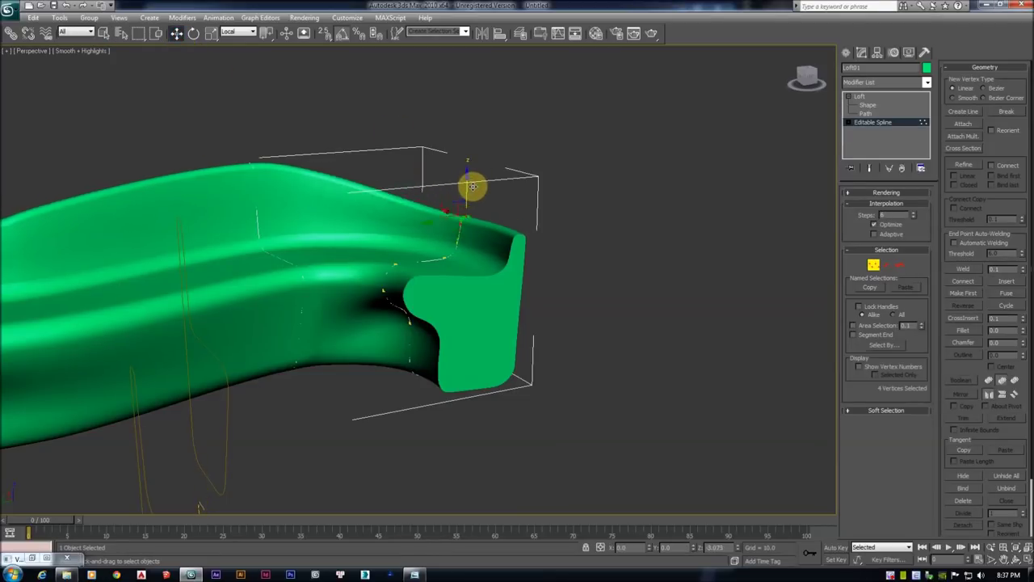
{"action": "scroll", "coordinate": [472, 188], "scroll_direction": "down", "scroll_amount": 2}
{"action": "scroll", "coordinate": [462, 187], "scroll_direction": "down", "scroll_amount": 3}
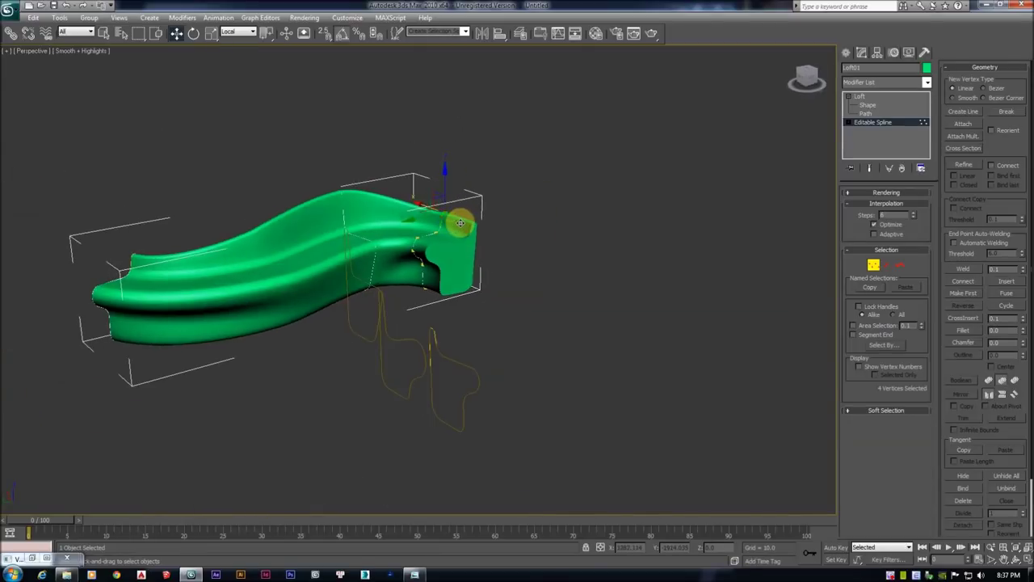
{"action": "left_click_drag", "start_coordinate": [447, 175], "coordinate": [446, 169]}
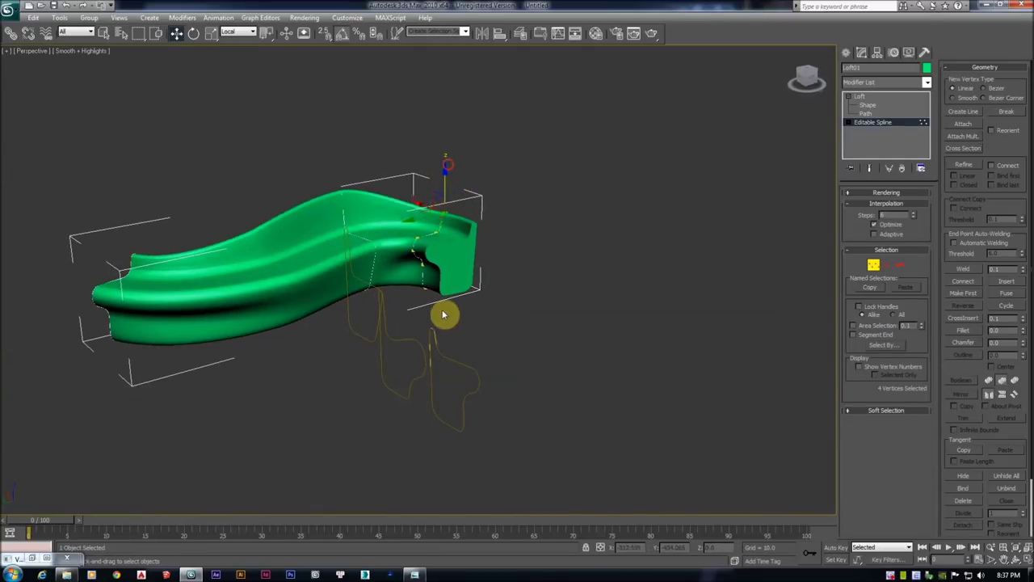
{"action": "left_click", "coordinate": [444, 344]}
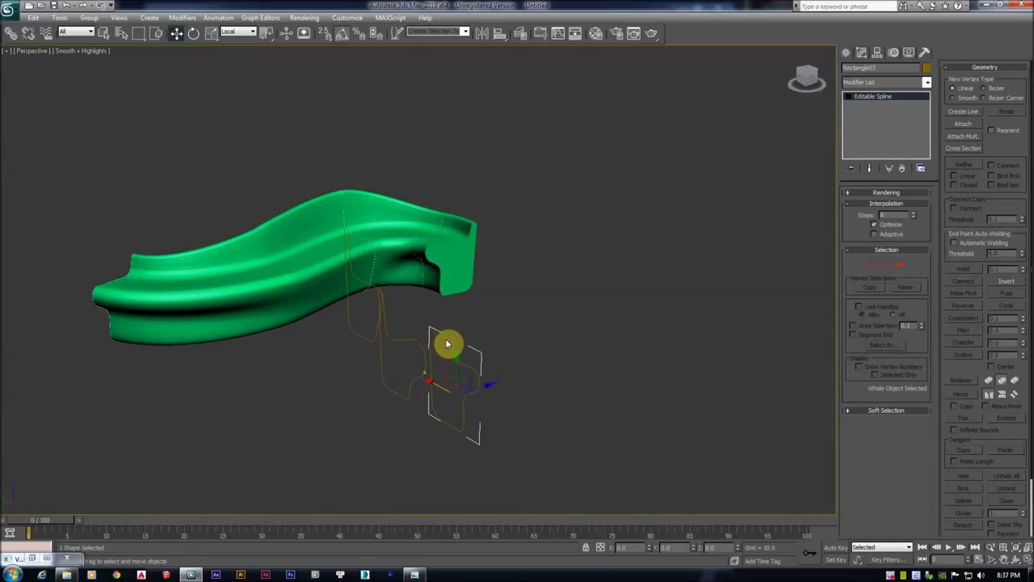
Move Rectangle03's top four vertices and one notch vertex to reshape the profile
{"action": "key", "text": "1"}
{"action": "mouse_move", "coordinate": [443, 340]}
{"action": "left_mouse_down"}
{"action": "mouse_move", "coordinate": [415, 318]}
{"action": "mouse_move", "coordinate": [435, 305]}
{"action": "left_mouse_up"}
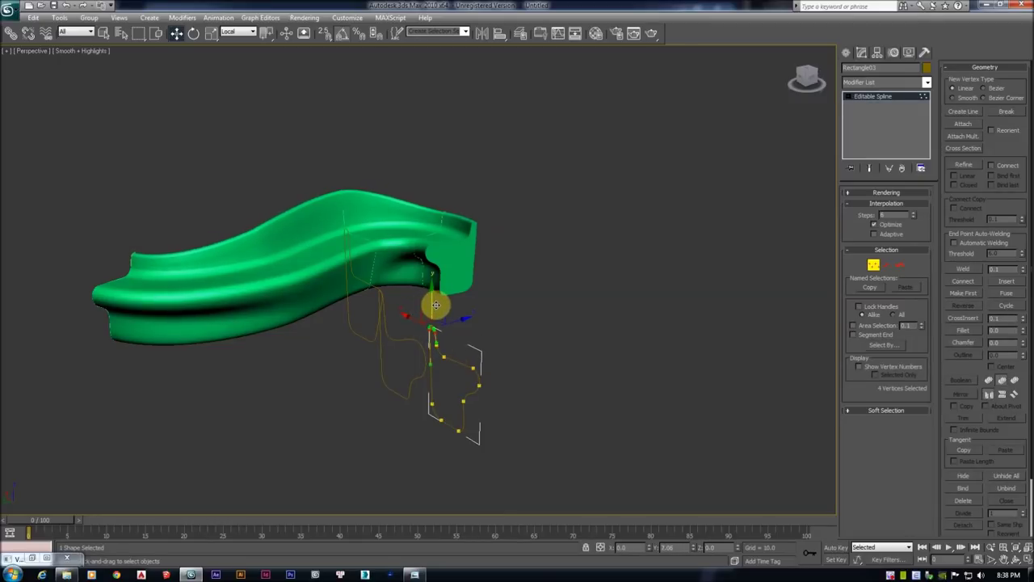
{"action": "mouse_move", "coordinate": [437, 307]}
{"action": "left_mouse_down"}
{"action": "mouse_move", "coordinate": [465, 313]}
{"action": "mouse_move", "coordinate": [471, 291]}
{"action": "mouse_move", "coordinate": [531, 300]}
{"action": "left_mouse_up"}
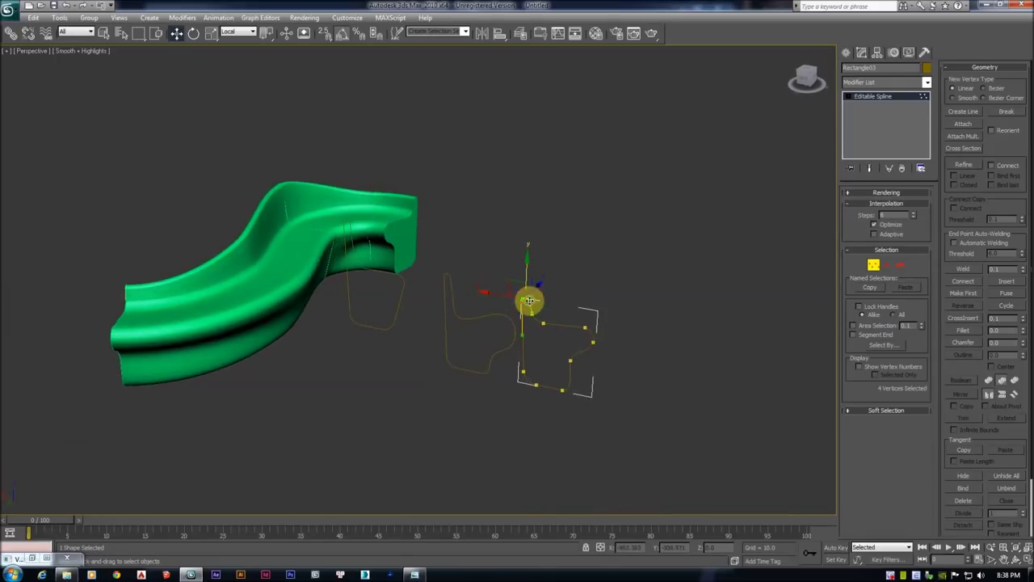
{"action": "scroll", "coordinate": [533, 299], "scroll_direction": "up", "scroll_amount": 3}
{"action": "scroll", "coordinate": [535, 296], "scroll_direction": "up", "scroll_amount": 2}
{"action": "left_click", "coordinate": [590, 349]}
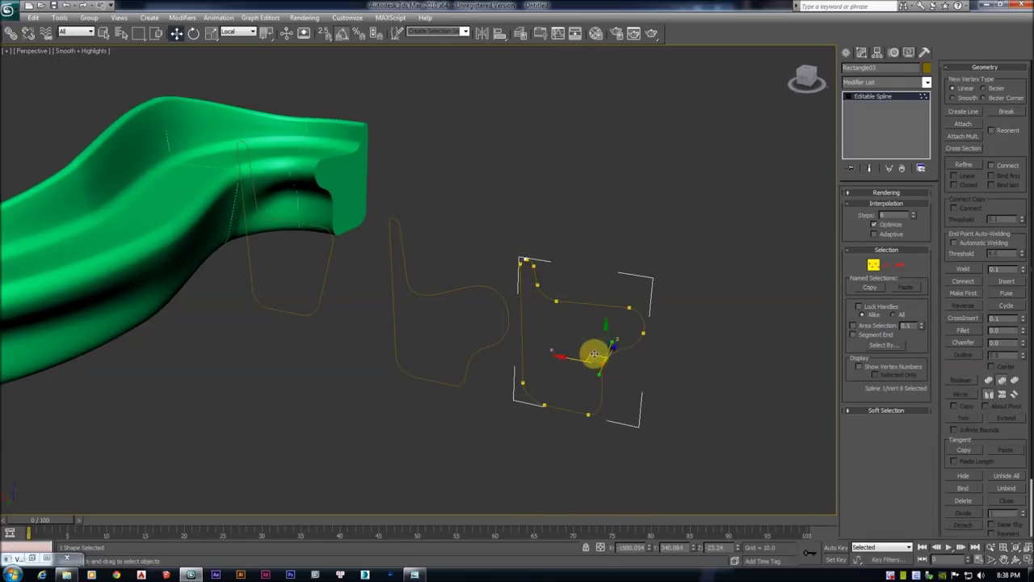
{"action": "left_click_drag", "start_coordinate": [595, 358], "coordinate": [582, 338]}
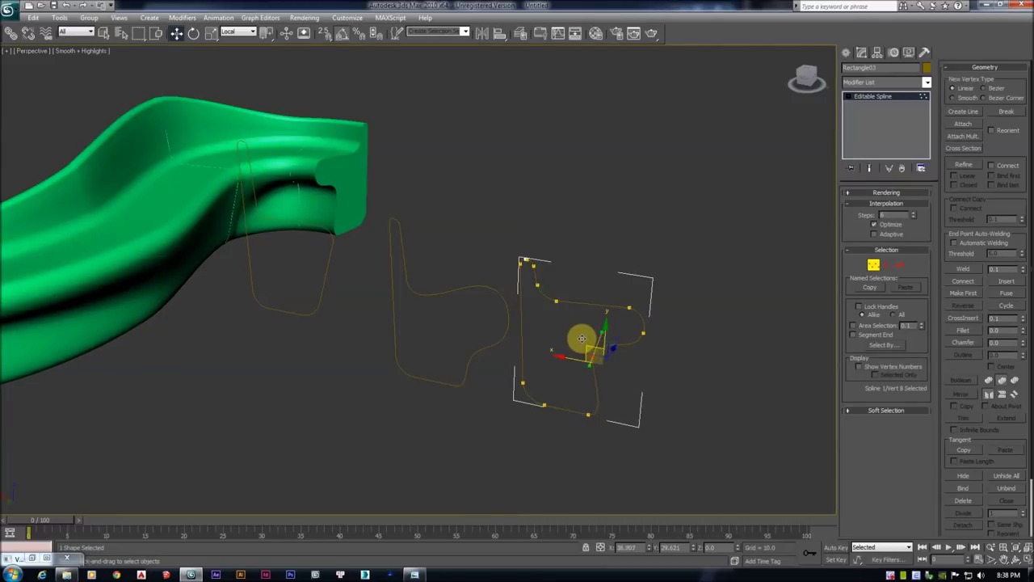
Reselect the Loft01 bench and show it as wireframe
{"action": "mouse_move", "coordinate": [573, 351]}
{"action": "middle_mouse_down", "text": "alt"}
{"action": "mouse_move", "coordinate": [383, 302]}
{"action": "mouse_move", "coordinate": [407, 268]}
{"action": "mouse_move", "coordinate": [440, 266]}
{"action": "mouse_move", "coordinate": [492, 291]}
{"action": "mouse_move", "coordinate": [436, 286]}
{"action": "mouse_move", "coordinate": [425, 259]}
{"action": "mouse_move", "coordinate": [466, 299]}
{"action": "mouse_move", "coordinate": [663, 277]}
{"action": "middle_mouse_up", "text": "alt"}
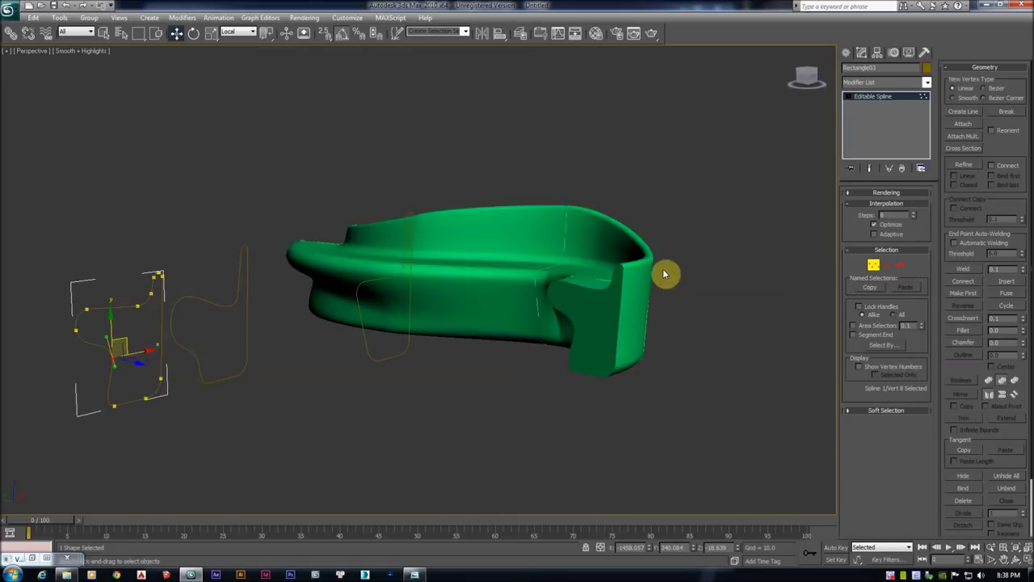
{"action": "left_click", "coordinate": [496, 243]}
{"action": "middle_click_drag", "start_coordinate": [526, 191], "coordinate": [524, 192], "text": "alt"}
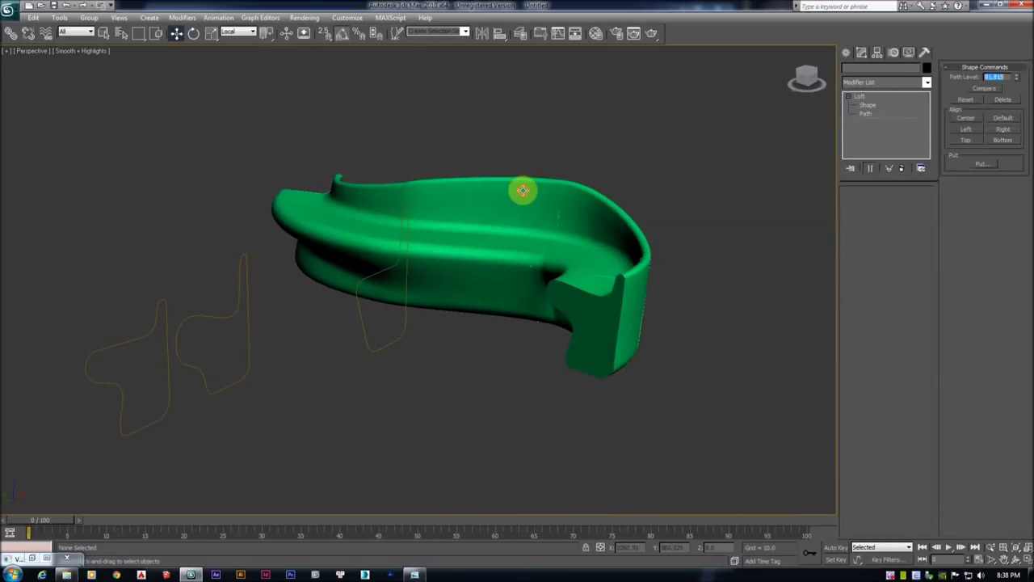
{"action": "key", "text": "1"}
{"action": "key", "text": "F3"}
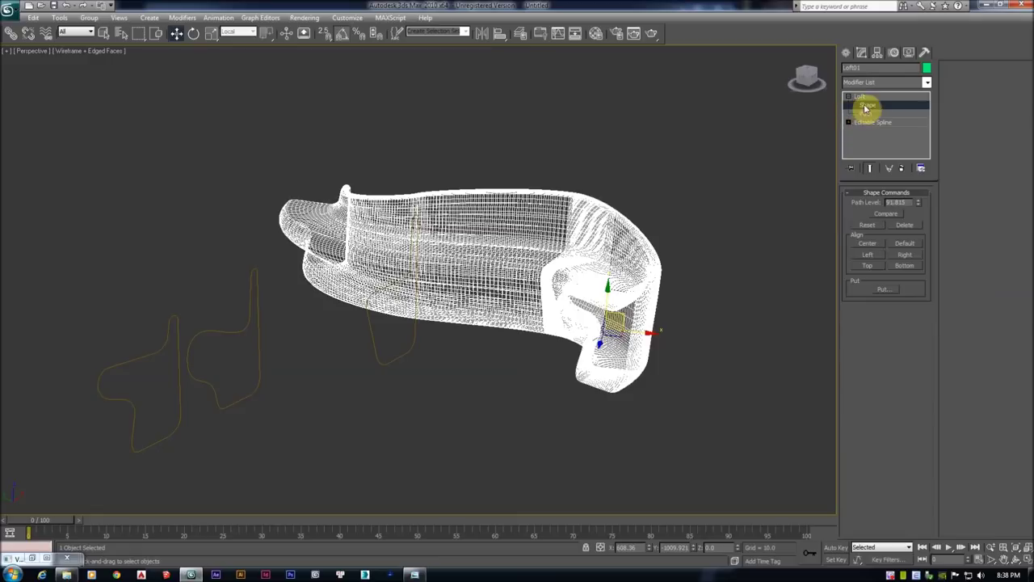
Convert the bench loft to an Editable Poly
{"action": "left_click", "coordinate": [859, 96]}
{"action": "scroll", "coordinate": [547, 231], "scroll_direction": "up", "scroll_amount": 2}
{"action": "scroll", "coordinate": [533, 246], "scroll_direction": "up", "scroll_amount": 2}
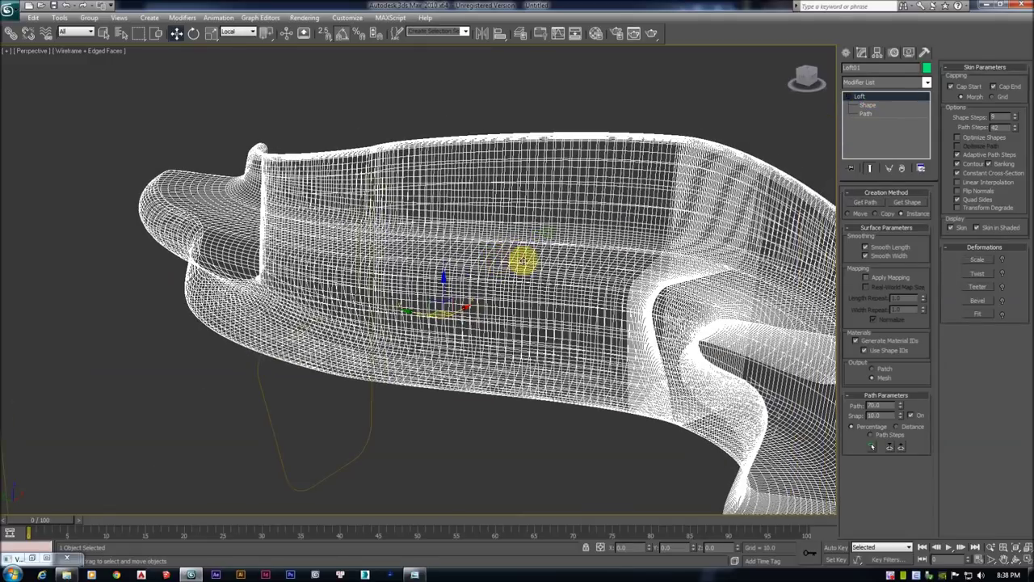
{"action": "key", "text": "F3"}
{"action": "key", "text": "F4"}
{"action": "scroll", "coordinate": [333, 204], "scroll_direction": "down", "scroll_amount": 4}
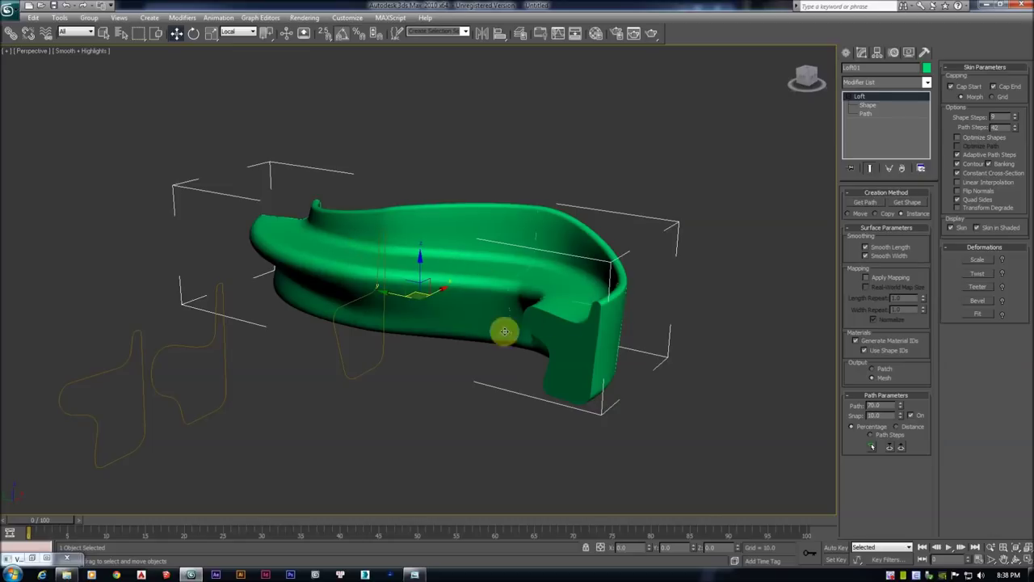
{"action": "mouse_move", "coordinate": [469, 242]}
{"action": "middle_mouse_down", "text": "alt"}
{"action": "mouse_move", "coordinate": [642, 238]}
{"action": "mouse_move", "coordinate": [381, 277]}
{"action": "mouse_move", "coordinate": [490, 278]}
{"action": "mouse_move", "coordinate": [450, 265]}
{"action": "middle_mouse_up", "text": "alt"}
{"action": "right_click", "coordinate": [449, 265]}
{"action": "mouse_move", "coordinate": [477, 393]}
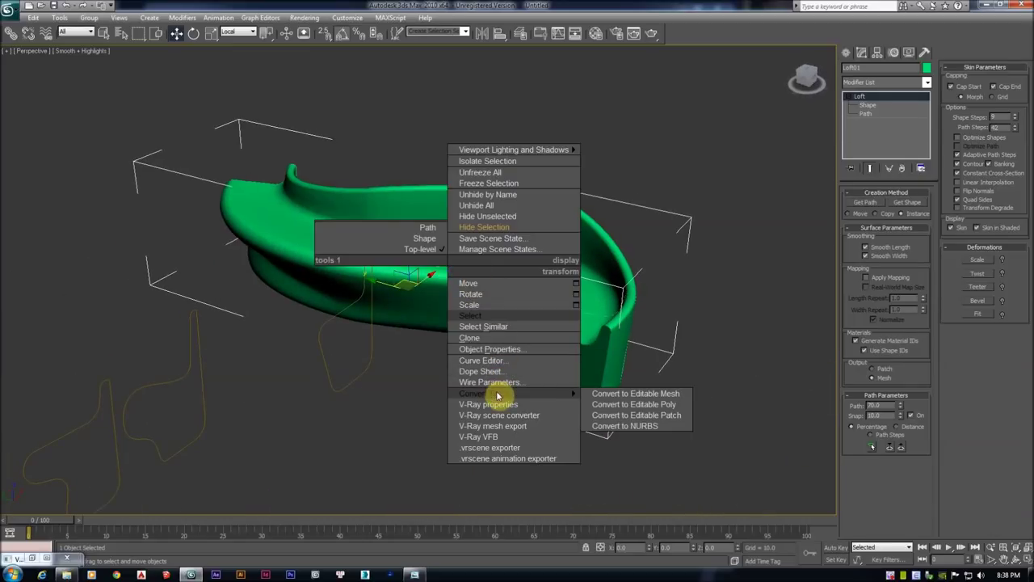
{"action": "left_click", "coordinate": [622, 403]}
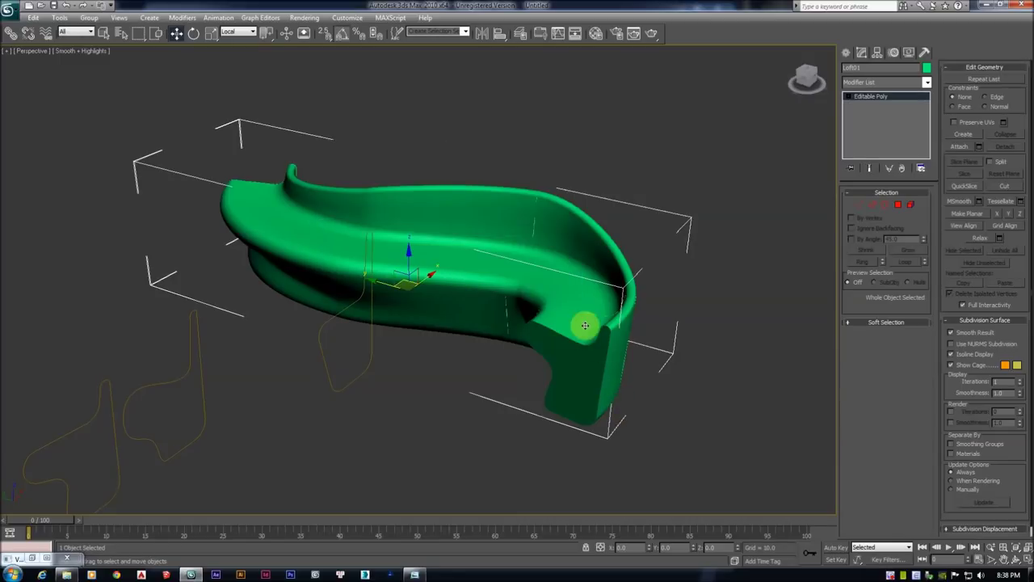
Delete the leftover loft path and cross-section shapes, then reselect the bench
{"action": "scroll", "coordinate": [494, 282], "scroll_direction": "up", "scroll_amount": 3}
{"action": "scroll", "coordinate": [494, 292], "scroll_direction": "up", "scroll_amount": 3}
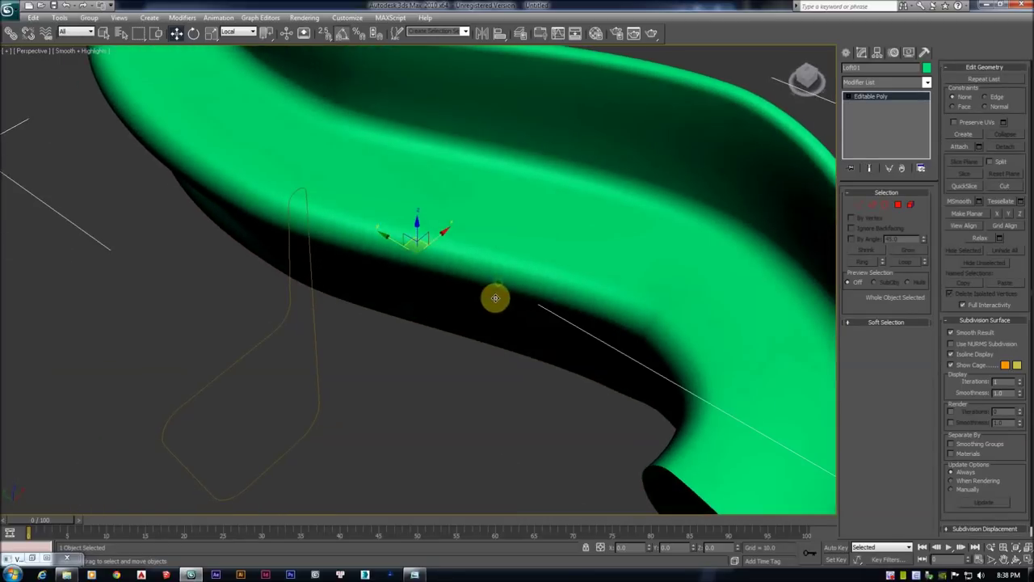
{"action": "key", "text": "F4"}
{"action": "key", "text": "F3"}
{"action": "scroll", "coordinate": [477, 300], "scroll_direction": "up", "scroll_amount": 2}
{"action": "scroll", "coordinate": [436, 307], "scroll_direction": "down", "scroll_amount": 6}
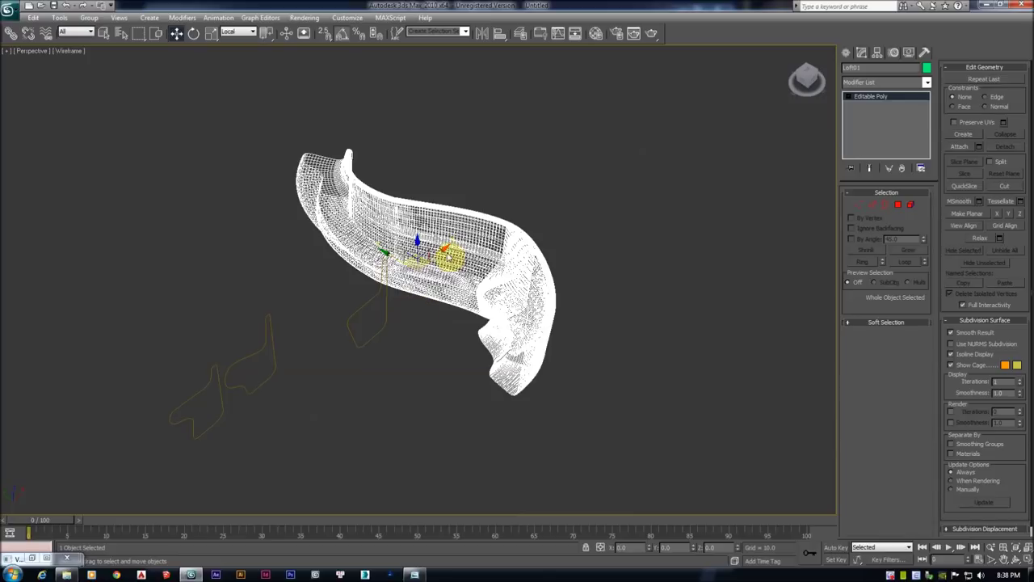
{"action": "left_click_drag", "start_coordinate": [449, 254], "coordinate": [565, 185]}
{"action": "left_click_drag", "start_coordinate": [512, 268], "coordinate": [105, 436]}
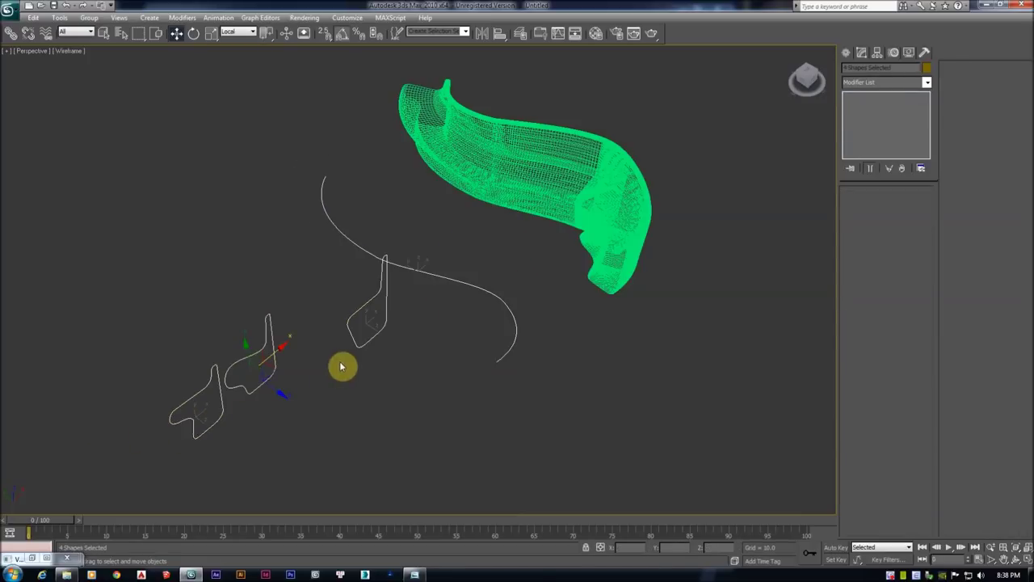
{"action": "key", "text": "Delete"}
{"action": "key", "text": "F3"}
{"action": "left_click", "coordinate": [489, 224]}
{"action": "mouse_move", "coordinate": [489, 224]}
{"action": "middle_mouse_down", "text": "alt"}
{"action": "mouse_move", "coordinate": [480, 267]}
{"action": "mouse_move", "coordinate": [462, 271]}
{"action": "mouse_move", "coordinate": [513, 277]}
{"action": "mouse_move", "coordinate": [473, 282]}
{"action": "mouse_move", "coordinate": [464, 316]}
{"action": "mouse_move", "coordinate": [492, 283]}
{"action": "middle_mouse_up", "text": "alt"}
Toggle the edged-faces overlay on the bench with F4
{"action": "key", "text": "F4"}
{"action": "key", "text": "F4"}
{"action": "key", "text": "F4"}
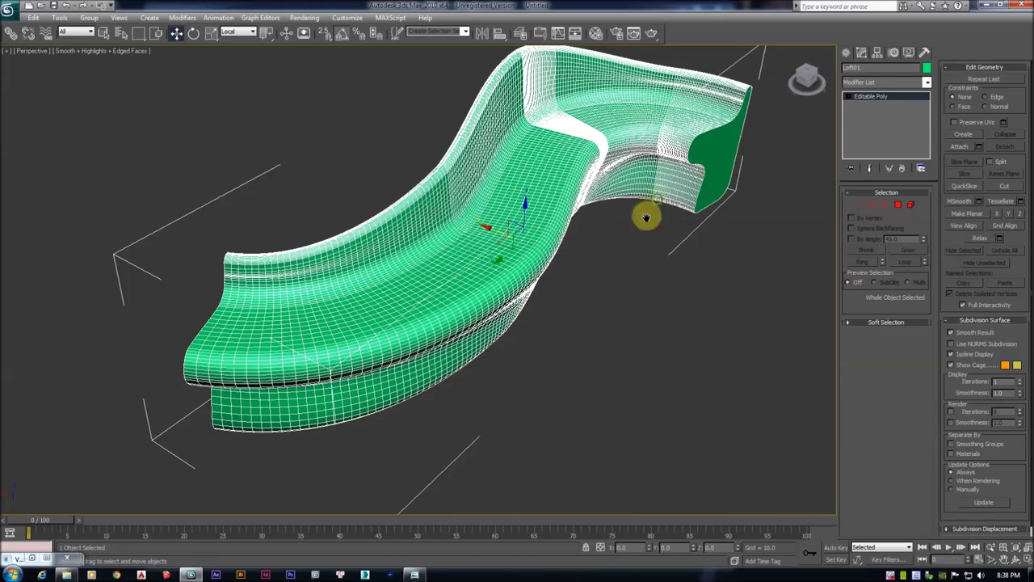
In Edge mode, select seat edges near the bench end and extend them into a ring
{"action": "middle_click_drag", "start_coordinate": [647, 217], "coordinate": [622, 248]}
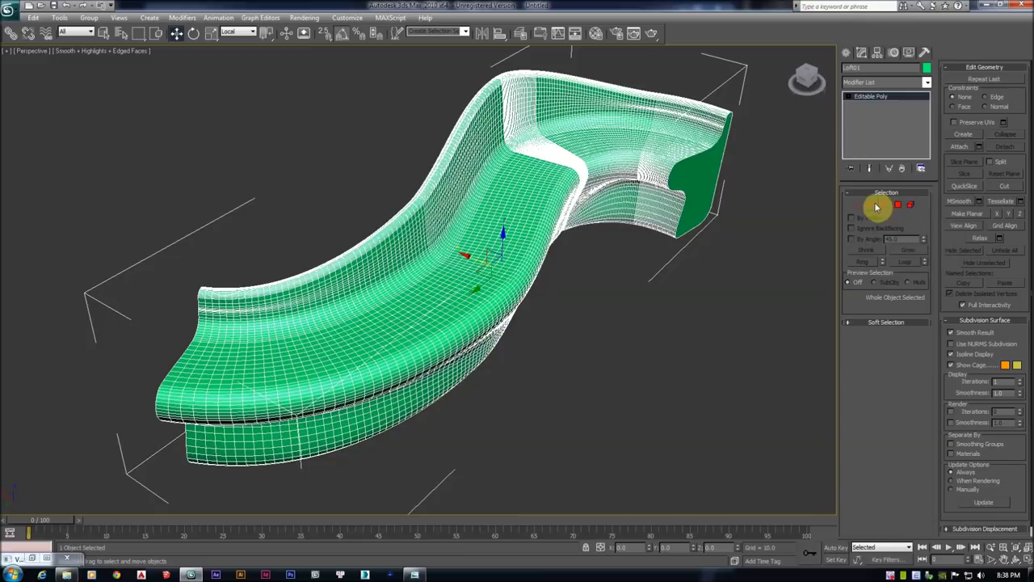
{"action": "left_click", "coordinate": [874, 206]}
{"action": "scroll", "coordinate": [582, 277], "scroll_direction": "up", "scroll_amount": 3}
{"action": "scroll", "coordinate": [531, 291], "scroll_direction": "up", "scroll_amount": 2}
{"action": "scroll", "coordinate": [531, 291], "scroll_direction": "up", "scroll_amount": 1}
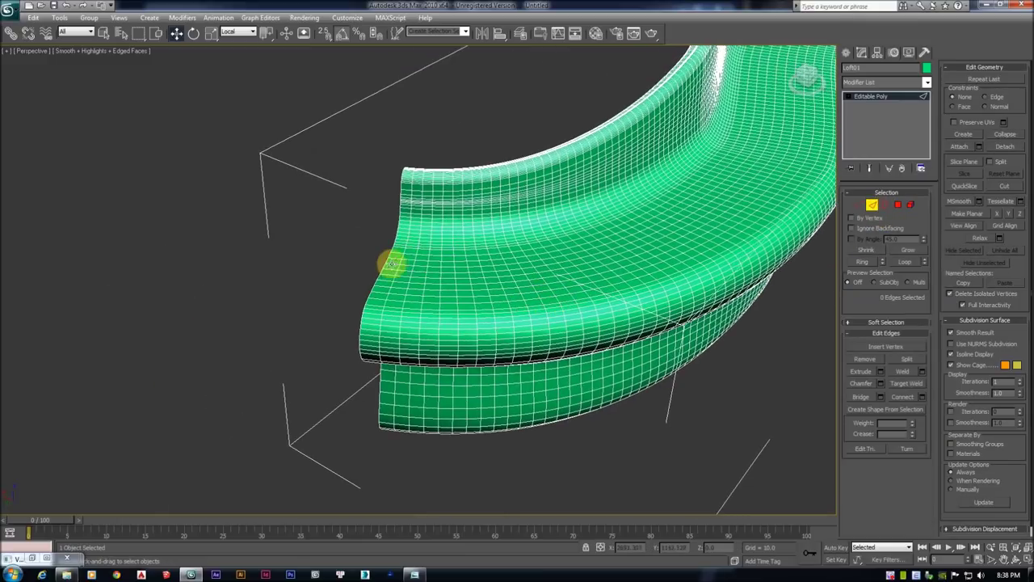
{"action": "scroll", "coordinate": [399, 289], "scroll_direction": "up", "scroll_amount": 3}
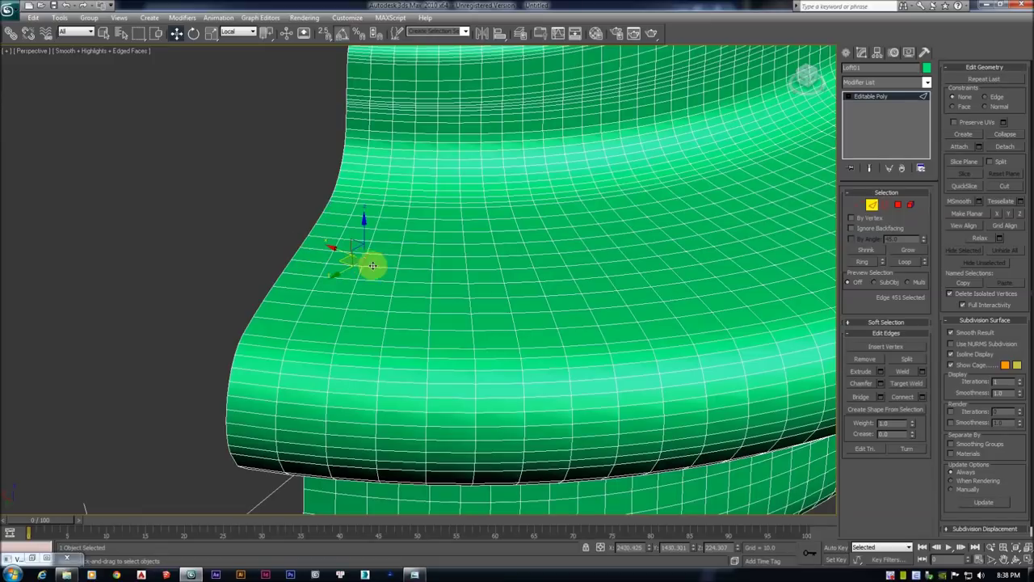
{"action": "scroll", "coordinate": [320, 277], "scroll_direction": "down", "scroll_amount": 3}
{"action": "middle_click_drag", "start_coordinate": [104, 215], "coordinate": [341, 255], "text": "alt"}
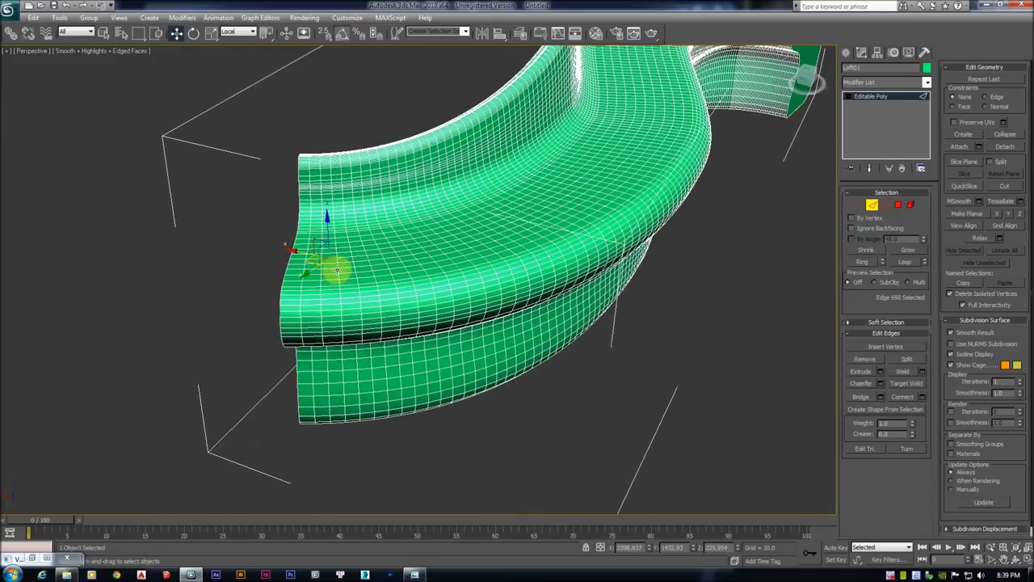
{"action": "scroll", "coordinate": [323, 279], "scroll_direction": "up", "scroll_amount": 2}
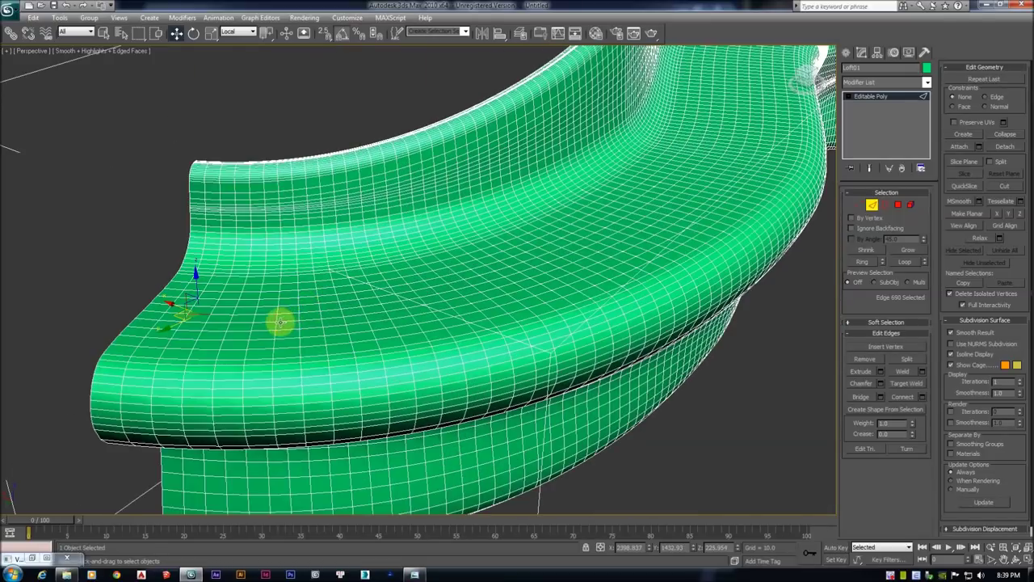
{"action": "left_click", "coordinate": [275, 325], "text": "ctrl"}
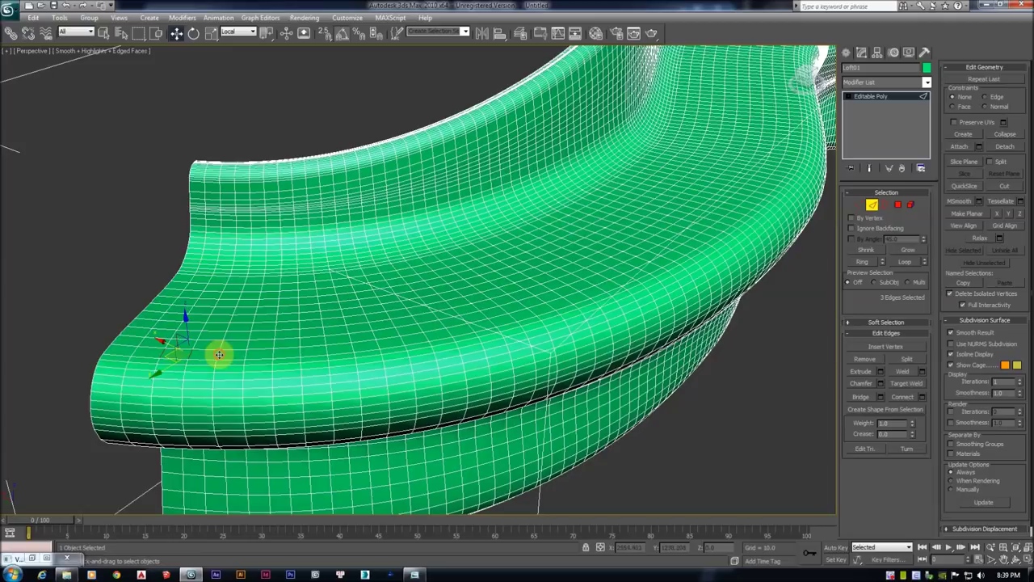
{"action": "left_click_drag", "start_coordinate": [219, 354], "coordinate": [240, 360]}
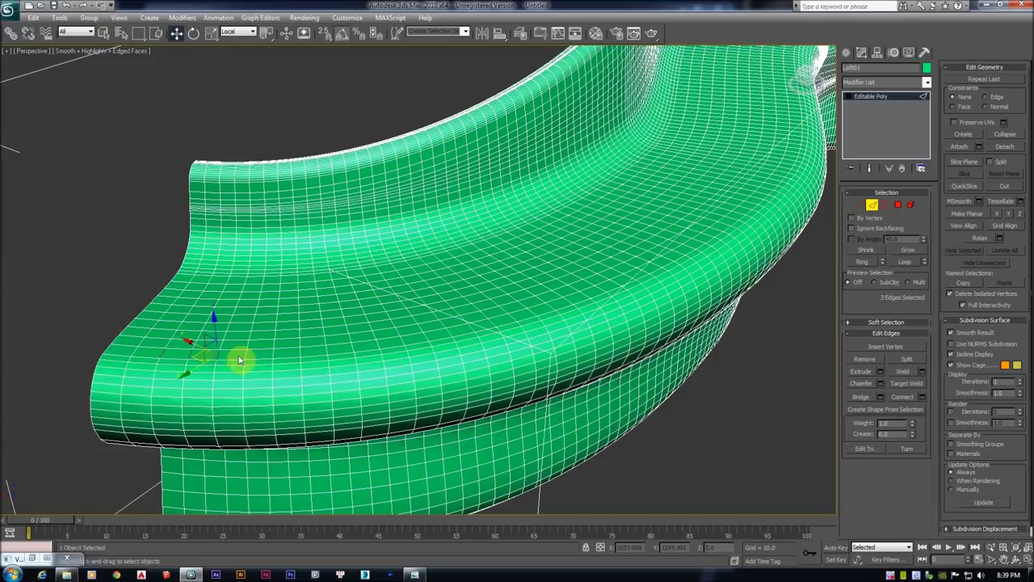
{"action": "left_click", "coordinate": [862, 263]}
Deselect edges from the ring so the remaining ones are spaced out along the bench
{"action": "scroll", "coordinate": [399, 369], "scroll_direction": "down", "scroll_amount": 2}
{"action": "scroll", "coordinate": [399, 370], "scroll_direction": "down", "scroll_amount": 5}
{"action": "mouse_move", "coordinate": [474, 293]}
{"action": "middle_mouse_down", "text": "alt"}
{"action": "mouse_move", "coordinate": [466, 267]}
{"action": "mouse_move", "coordinate": [440, 313]}
{"action": "middle_mouse_up", "text": "alt"}
{"action": "scroll", "coordinate": [440, 313], "scroll_direction": "up", "scroll_amount": 5}
{"action": "mouse_move", "coordinate": [534, 194]}
{"action": "middle_mouse_down", "text": "alt"}
{"action": "mouse_move", "coordinate": [512, 219]}
{"action": "mouse_move", "coordinate": [618, 244]}
{"action": "mouse_move", "coordinate": [466, 197]}
{"action": "middle_mouse_up", "text": "alt"}
{"action": "mouse_move", "coordinate": [455, 157]}
{"action": "middle_mouse_down", "text": "alt"}
{"action": "mouse_move", "coordinate": [554, 279]}
{"action": "mouse_move", "coordinate": [342, 203]}
{"action": "mouse_move", "coordinate": [299, 229]}
{"action": "mouse_move", "coordinate": [323, 235]}
{"action": "middle_mouse_up", "text": "alt"}
{"action": "scroll", "coordinate": [323, 235], "scroll_direction": "down", "scroll_amount": 5}
{"action": "scroll", "coordinate": [461, 237], "scroll_direction": "up", "scroll_amount": 2}
{"action": "scroll", "coordinate": [480, 245], "scroll_direction": "up", "scroll_amount": 2}
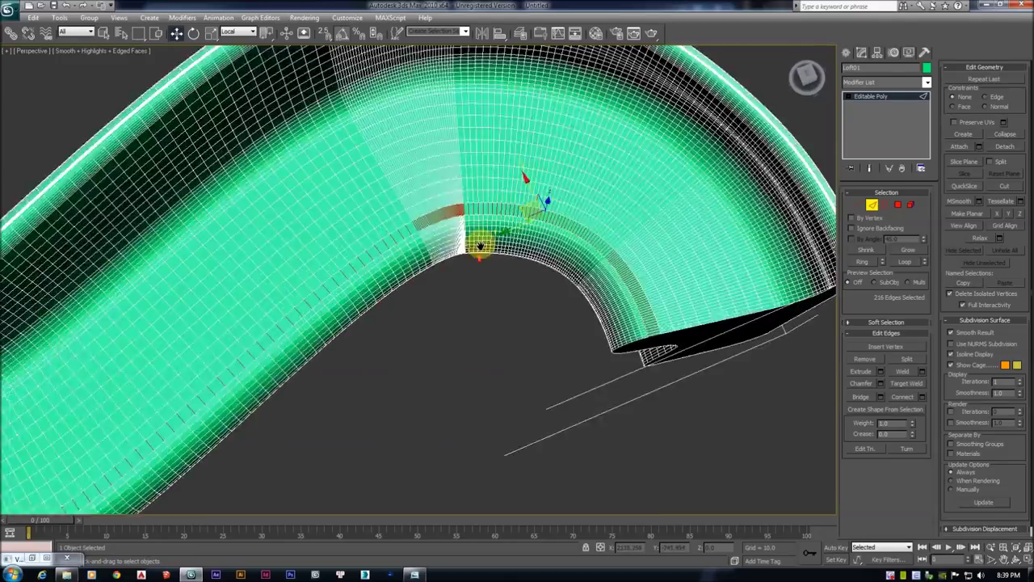
{"action": "scroll", "coordinate": [404, 307], "scroll_direction": "up", "scroll_amount": 3}
{"action": "middle_click_drag", "start_coordinate": [344, 364], "coordinate": [365, 403]}
{"action": "scroll", "coordinate": [379, 339], "scroll_direction": "up", "scroll_amount": 1}
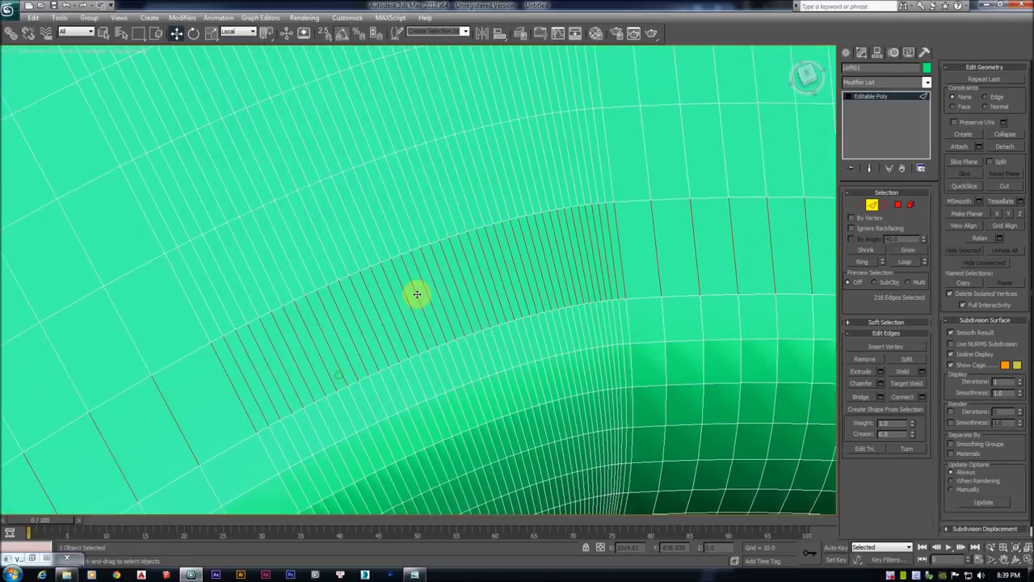
{"action": "scroll", "coordinate": [331, 331], "scroll_direction": "up", "scroll_amount": 1}
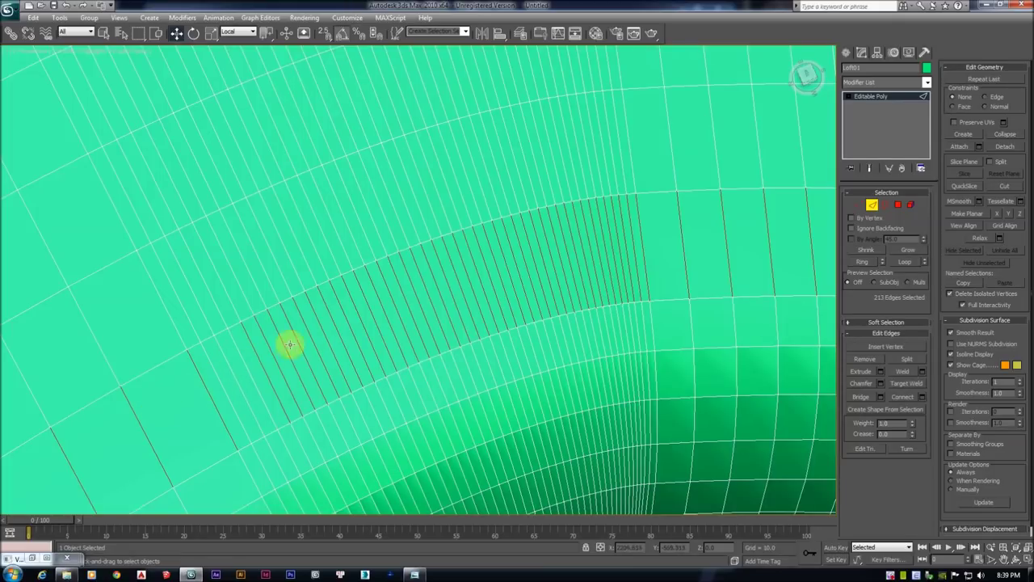
{"action": "left_click", "coordinate": [257, 347], "text": "alt"}
{"action": "left_click_drag", "start_coordinate": [326, 320], "coordinate": [280, 352], "text": "alt"}
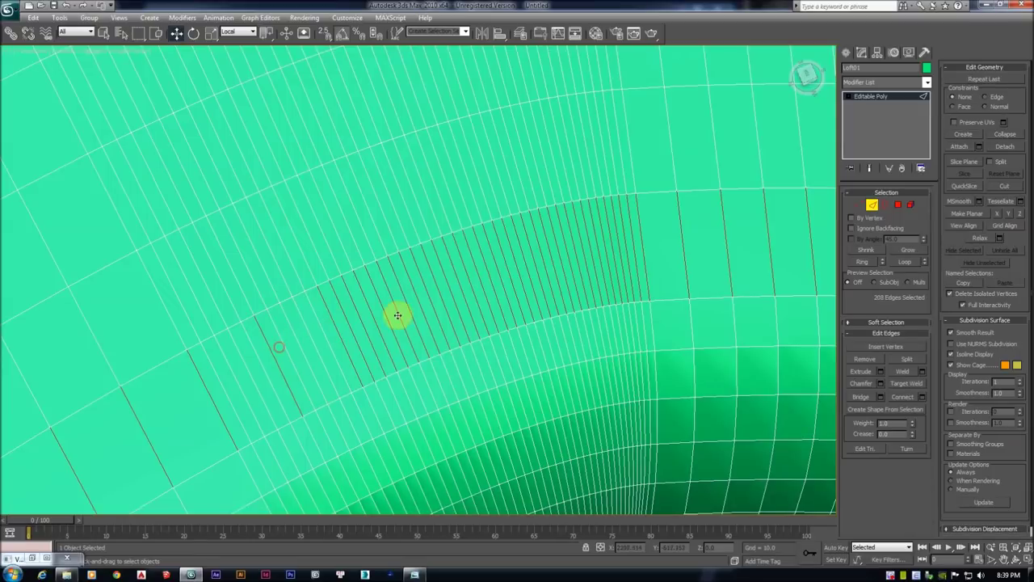
{"action": "left_click_drag", "start_coordinate": [350, 335], "coordinate": [351, 334], "text": "alt"}
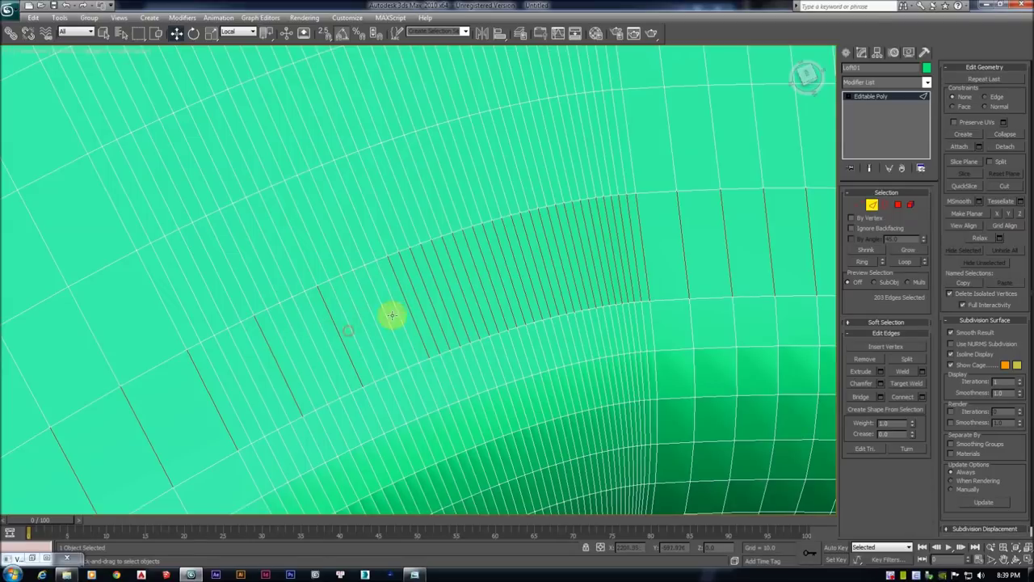
{"action": "left_click", "coordinate": [524, 272], "text": "alt"}
{"action": "left_click", "coordinate": [485, 302], "text": "alt"}
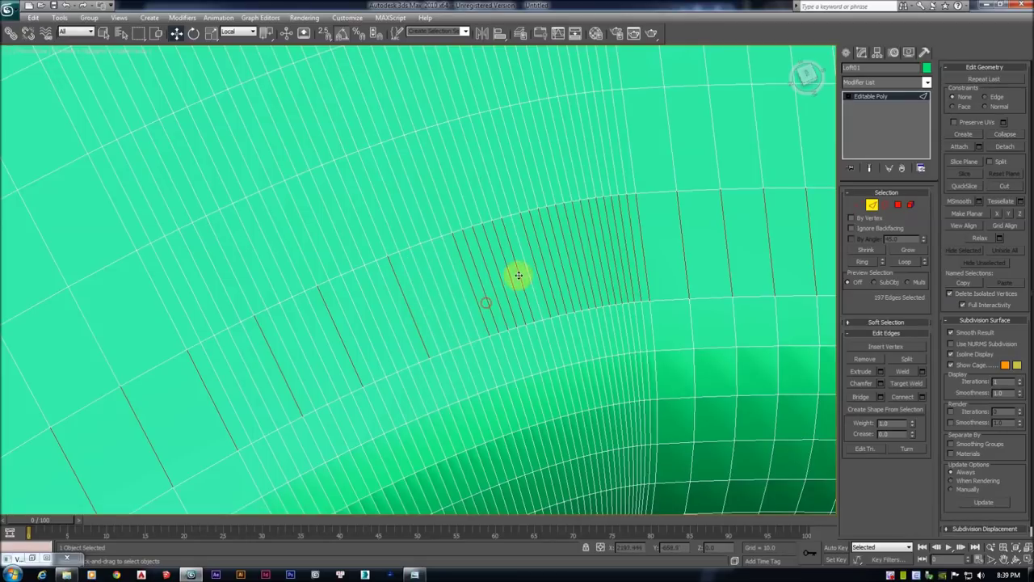
{"action": "left_click", "coordinate": [489, 299], "text": "alt"}
{"action": "mouse_move", "coordinate": [474, 282]}
{"action": "middle_mouse_down", "text": "alt"}
{"action": "mouse_move", "coordinate": [368, 202]}
{"action": "mouse_move", "coordinate": [536, 397]}
{"action": "mouse_move", "coordinate": [496, 334]}
{"action": "mouse_move", "coordinate": [724, 289]}
{"action": "middle_mouse_up", "text": "alt"}
{"action": "scroll", "coordinate": [725, 289], "scroll_direction": "down", "scroll_amount": 5}
{"action": "middle_click_drag", "start_coordinate": [376, 323], "coordinate": [547, 302], "text": "alt"}
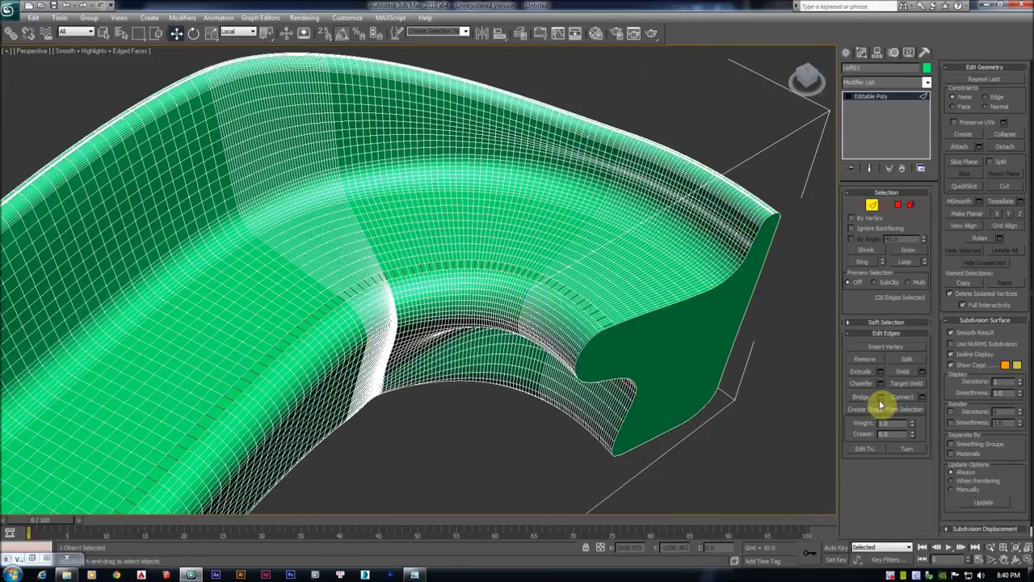
Extend each remaining ring edge into a full loop around the bench
{"action": "left_click", "coordinate": [904, 263]}
{"action": "mouse_move", "coordinate": [555, 330]}
{"action": "middle_mouse_down", "text": "alt"}
{"action": "mouse_move", "coordinate": [461, 296]}
{"action": "mouse_move", "coordinate": [507, 313]}
{"action": "mouse_move", "coordinate": [536, 304]}
{"action": "mouse_move", "coordinate": [331, 282]}
{"action": "mouse_move", "coordinate": [391, 265]}
{"action": "mouse_move", "coordinate": [404, 307]}
{"action": "mouse_move", "coordinate": [388, 300]}
{"action": "mouse_move", "coordinate": [432, 318]}
{"action": "middle_mouse_up", "text": "alt"}
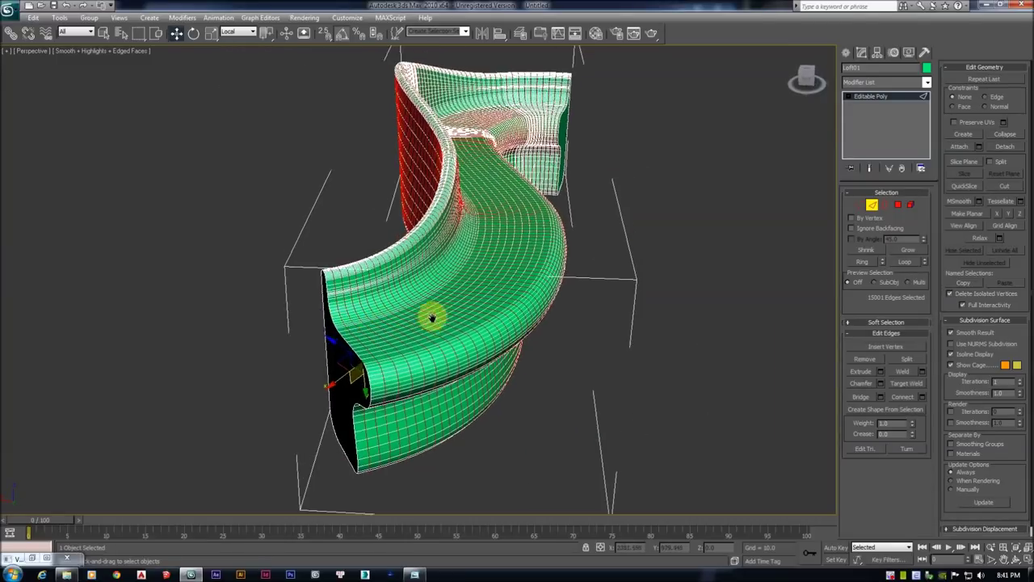
{"action": "scroll", "coordinate": [432, 319], "scroll_direction": "up", "scroll_amount": 3}
{"action": "scroll", "coordinate": [463, 346], "scroll_direction": "up", "scroll_amount": 1}
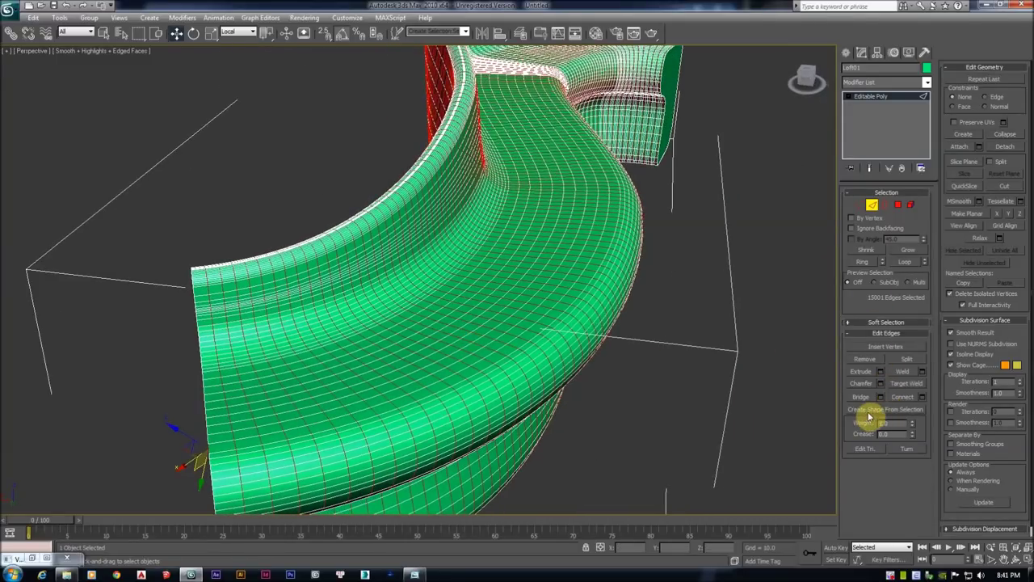
{"action": "mouse_move", "coordinate": [478, 302]}
{"action": "middle_mouse_down", "text": "alt"}
{"action": "mouse_move", "coordinate": [422, 318]}
{"action": "mouse_move", "coordinate": [397, 302]}
{"action": "middle_mouse_up", "text": "alt"}
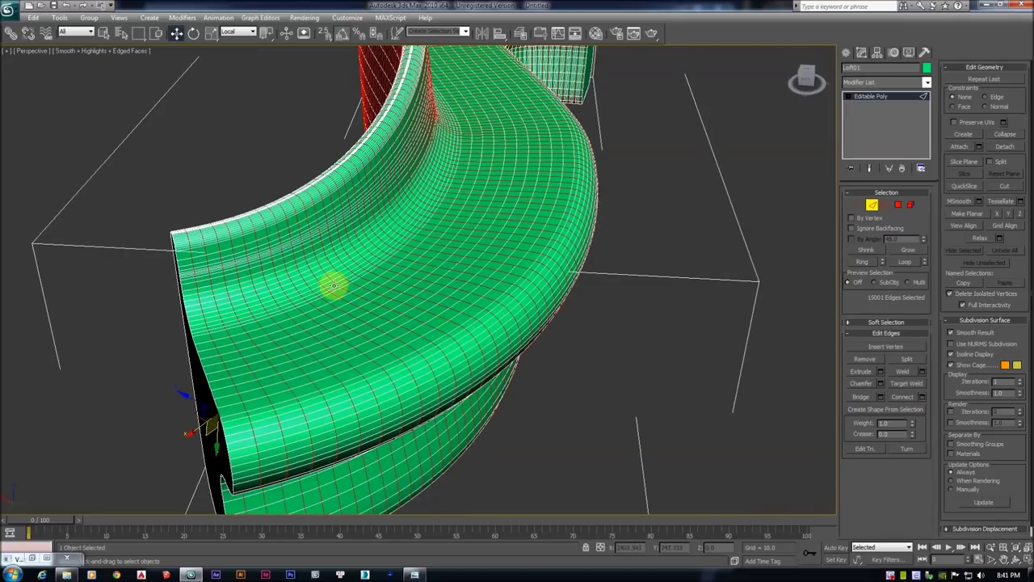
{"action": "middle_click_drag", "start_coordinate": [342, 189], "coordinate": [333, 182], "text": "alt"}
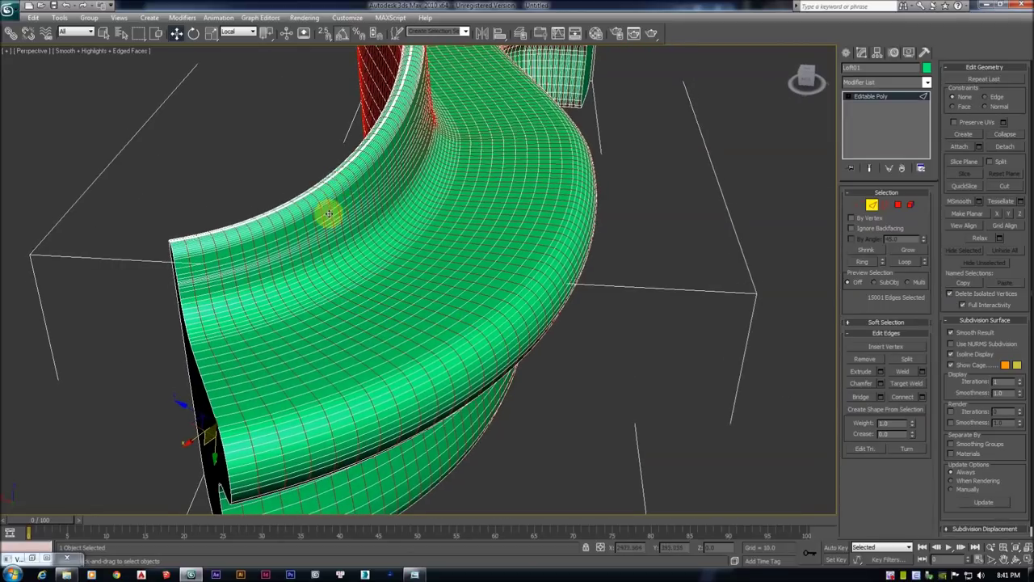
Create a spline shape named Shape01 from the selected edge loops
{"action": "left_click", "coordinate": [897, 408]}
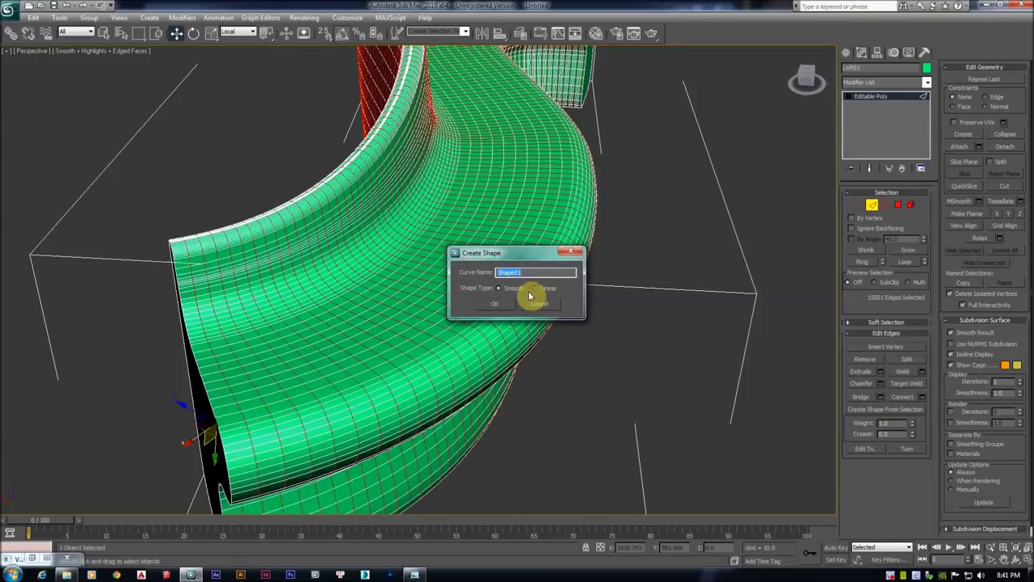
{"action": "left_click", "coordinate": [498, 306]}
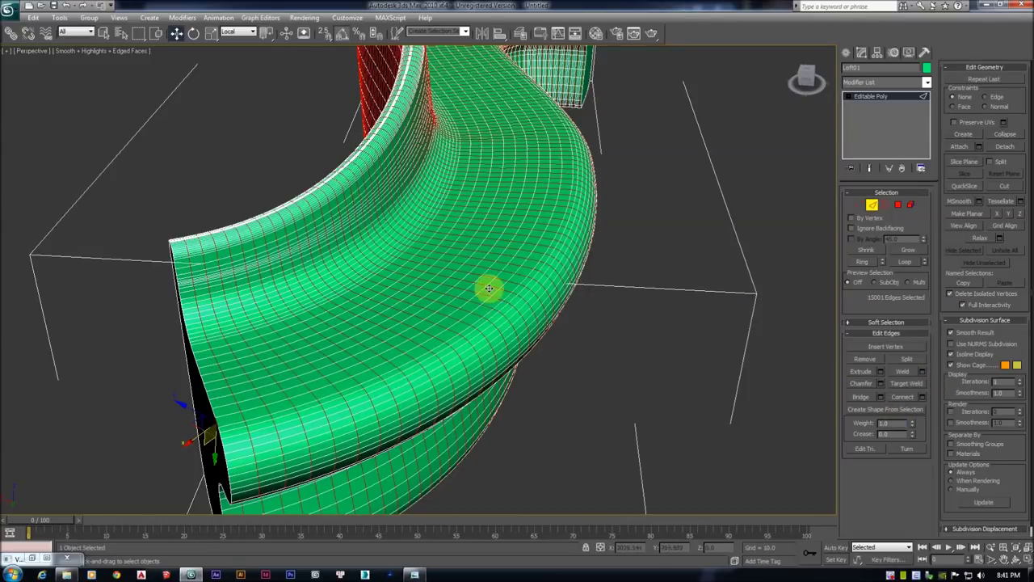
{"action": "middle_click_drag", "start_coordinate": [490, 289], "coordinate": [479, 289], "text": "alt"}
Exit Edge mode, select and frame Shape01, and expand its Rendering rollout
{"action": "left_click", "coordinate": [872, 205]}
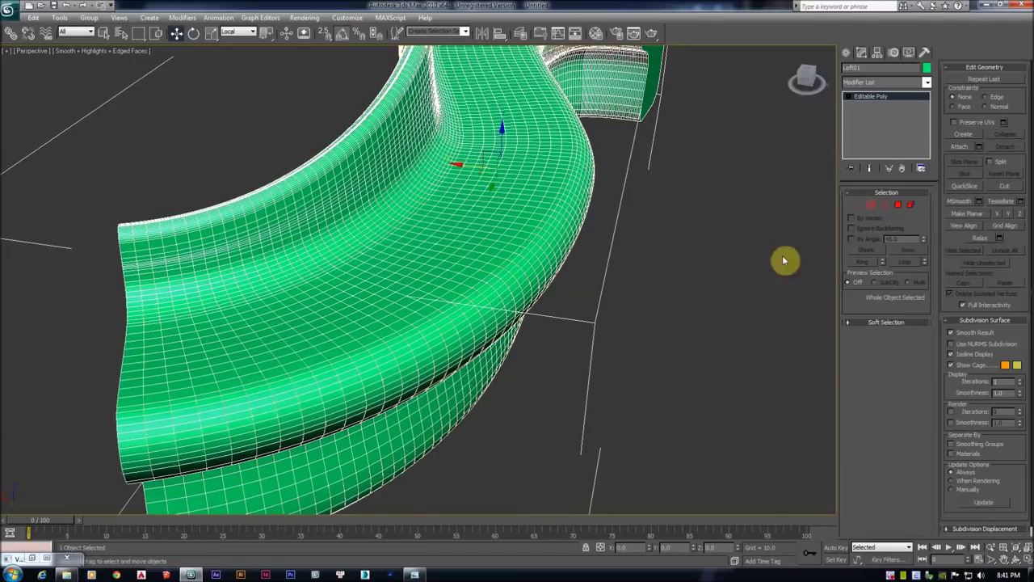
{"action": "middle_click_drag", "start_coordinate": [815, 247], "coordinate": [671, 263], "text": "alt"}
{"action": "left_click", "coordinate": [669, 261]}
{"action": "left_click", "coordinate": [554, 235]}
{"action": "key", "text": "z"}
{"action": "mouse_move", "coordinate": [557, 239]}
{"action": "middle_mouse_down", "text": "alt"}
{"action": "mouse_move", "coordinate": [423, 226]}
{"action": "mouse_move", "coordinate": [477, 224]}
{"action": "mouse_move", "coordinate": [501, 240]}
{"action": "mouse_move", "coordinate": [485, 216]}
{"action": "middle_mouse_up", "text": "alt"}
{"action": "scroll", "coordinate": [480, 230], "scroll_direction": "up", "scroll_amount": 3}
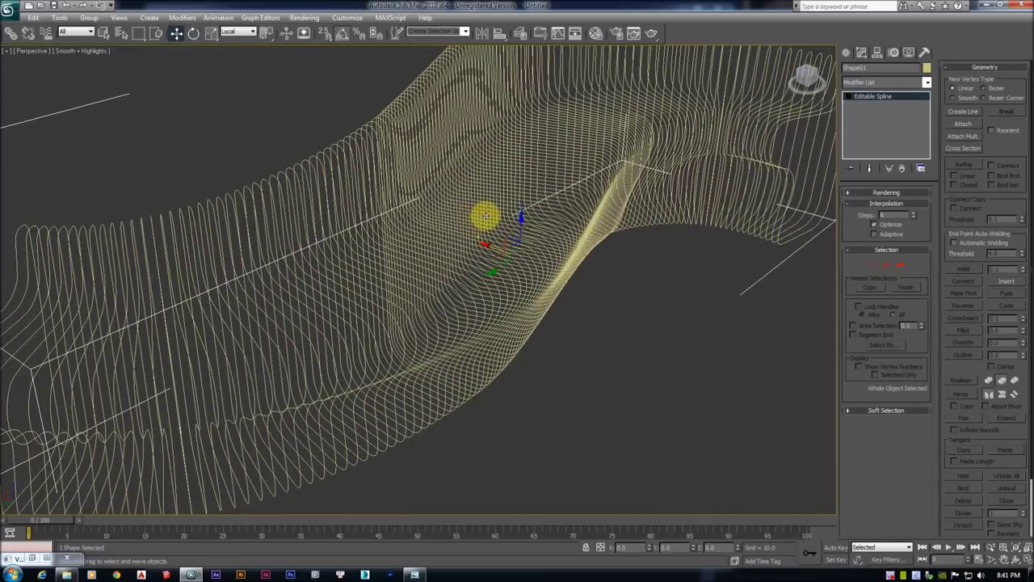
{"action": "left_click", "coordinate": [869, 194]}
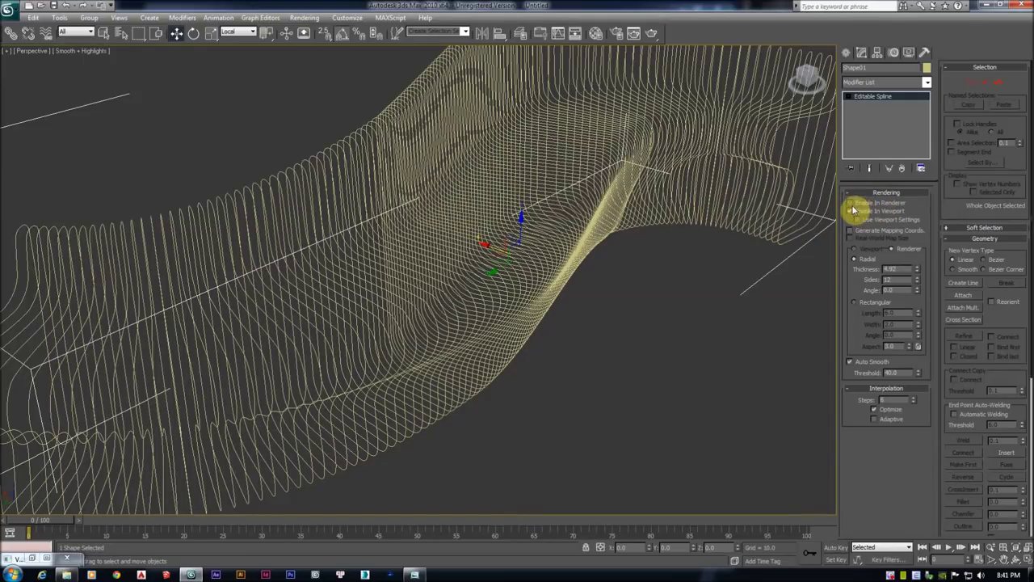
Enable Shape01 in the viewport with a Rectangular 20 x 20 cross-section
{"action": "left_click", "coordinate": [851, 207]}
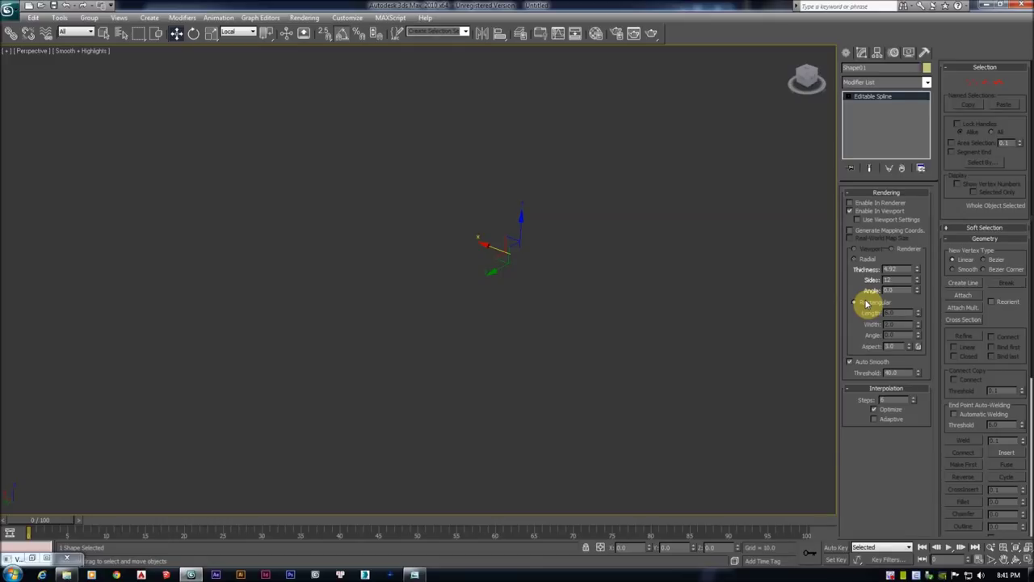
{"action": "left_click", "coordinate": [856, 303]}
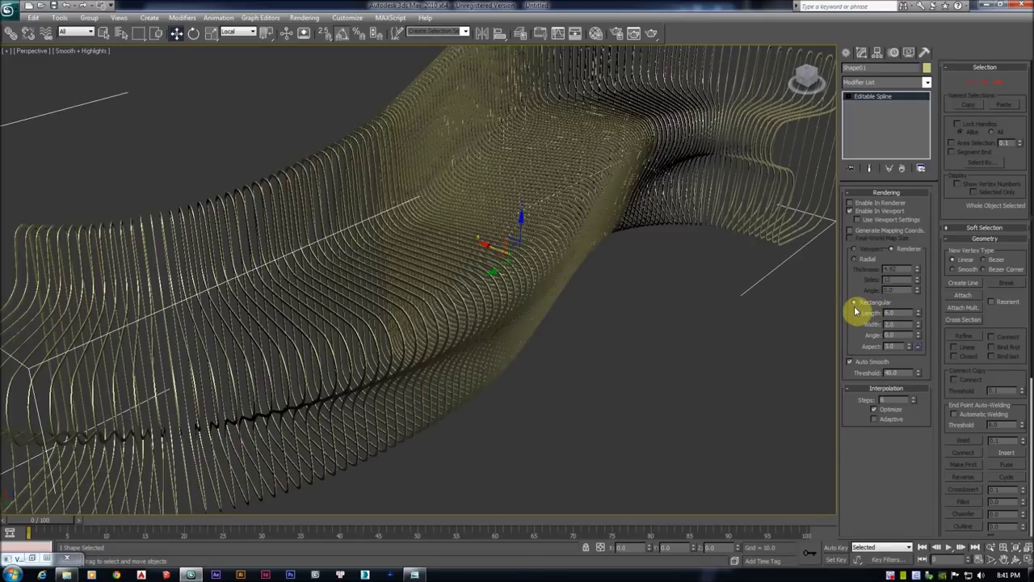
{"action": "scroll", "coordinate": [618, 248], "scroll_direction": "up", "scroll_amount": 2}
{"action": "scroll", "coordinate": [646, 258], "scroll_direction": "up", "scroll_amount": 2}
{"action": "scroll", "coordinate": [644, 266], "scroll_direction": "up", "scroll_amount": 1}
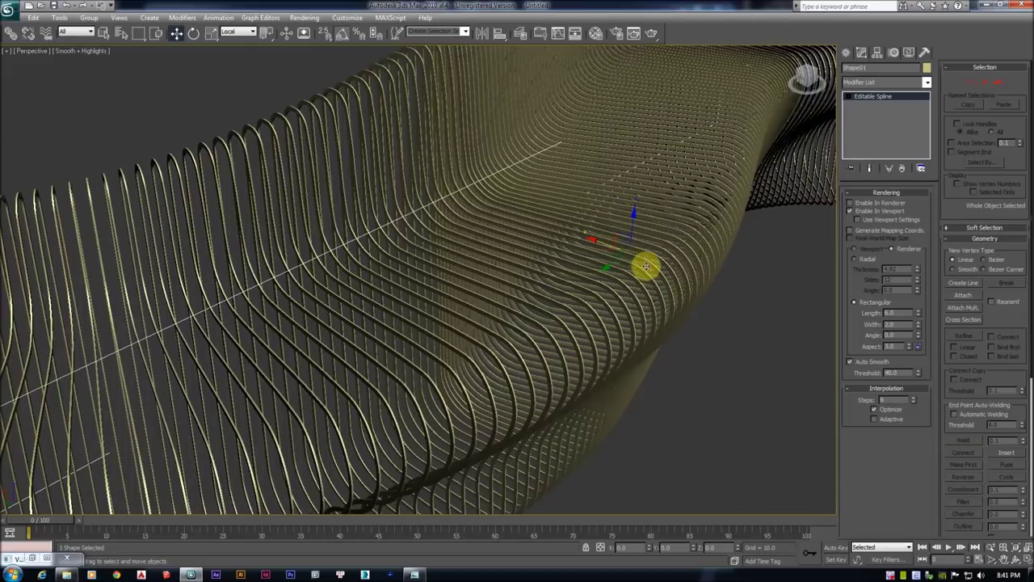
{"action": "scroll", "coordinate": [808, 299], "scroll_direction": "up", "scroll_amount": 1}
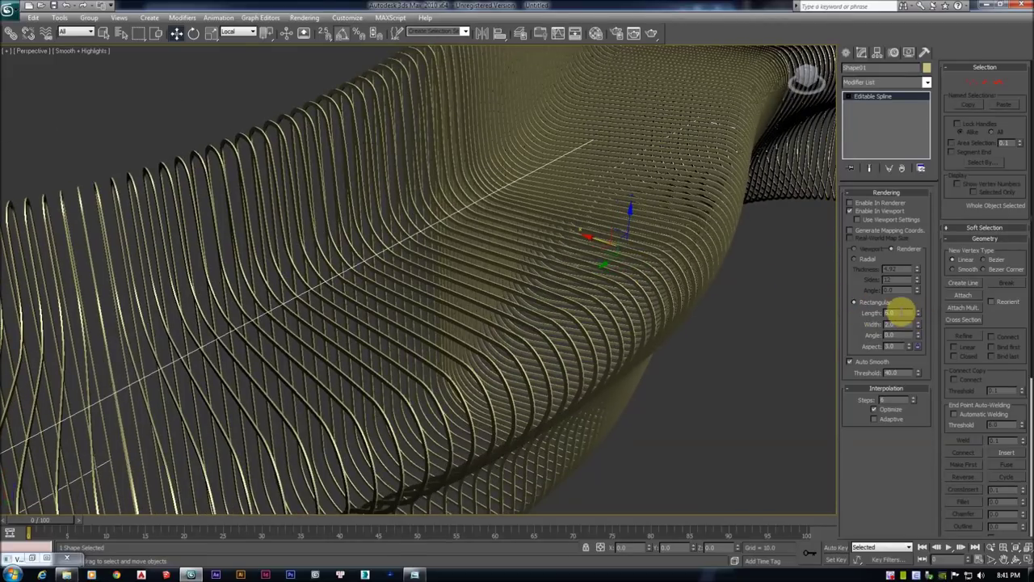
{"action": "left_click_drag", "start_coordinate": [895, 312], "coordinate": [854, 319]}
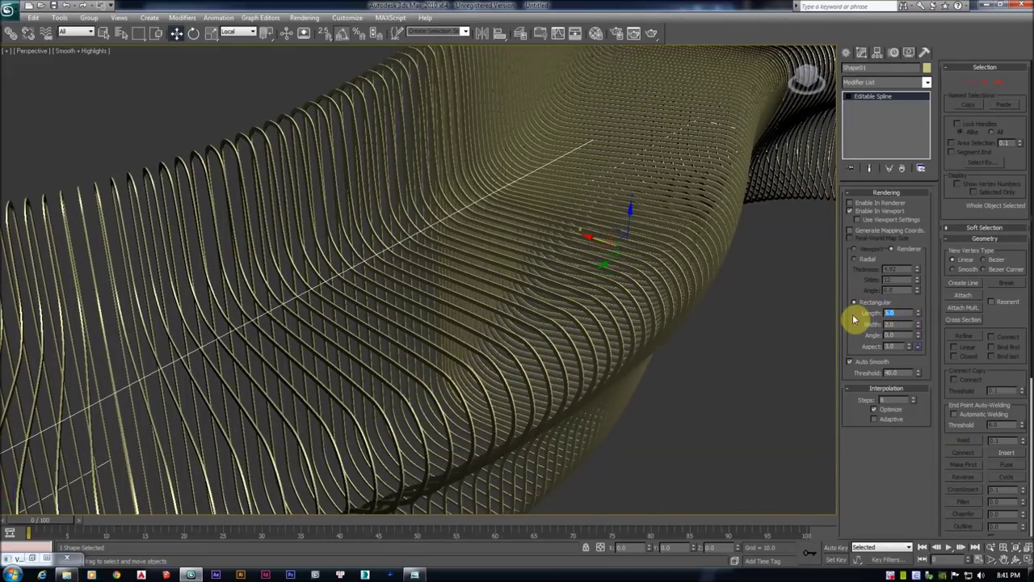
{"action": "type", "text": "20"}
{"action": "key", "text": "Tab"}
{"action": "type", "text": "20"}
{"action": "key", "text": "Return"}
Orbit around the slatted bench and render the perspective view
{"action": "mouse_move", "coordinate": [619, 219]}
{"action": "middle_mouse_down"}
{"action": "mouse_move", "coordinate": [628, 212]}
{"action": "mouse_move", "coordinate": [526, 214]}
{"action": "mouse_move", "coordinate": [593, 229]}
{"action": "middle_mouse_up"}
{"action": "scroll", "coordinate": [525, 214], "scroll_direction": "down", "scroll_amount": 5}
{"action": "scroll", "coordinate": [593, 228], "scroll_direction": "up", "scroll_amount": 5}
{"action": "mouse_move", "coordinate": [510, 224]}
{"action": "middle_mouse_down", "text": "alt"}
{"action": "mouse_move", "coordinate": [404, 226]}
{"action": "mouse_move", "coordinate": [393, 272]}
{"action": "mouse_move", "coordinate": [466, 233]}
{"action": "mouse_move", "coordinate": [477, 203]}
{"action": "mouse_move", "coordinate": [480, 234]}
{"action": "mouse_move", "coordinate": [445, 234]}
{"action": "middle_mouse_up", "text": "alt"}
{"action": "mouse_move", "coordinate": [547, 224]}
{"action": "middle_mouse_down", "text": "alt"}
{"action": "mouse_move", "coordinate": [377, 238]}
{"action": "mouse_move", "coordinate": [382, 220]}
{"action": "mouse_move", "coordinate": [596, 219]}
{"action": "mouse_move", "coordinate": [534, 221]}
{"action": "middle_mouse_up", "text": "alt"}
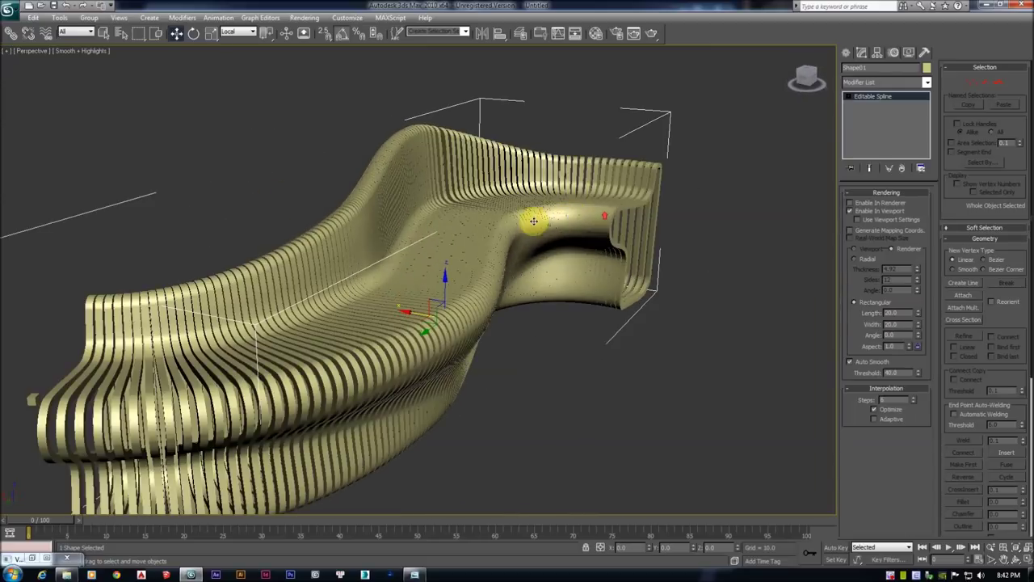
{"action": "key", "text": "shift+q"}
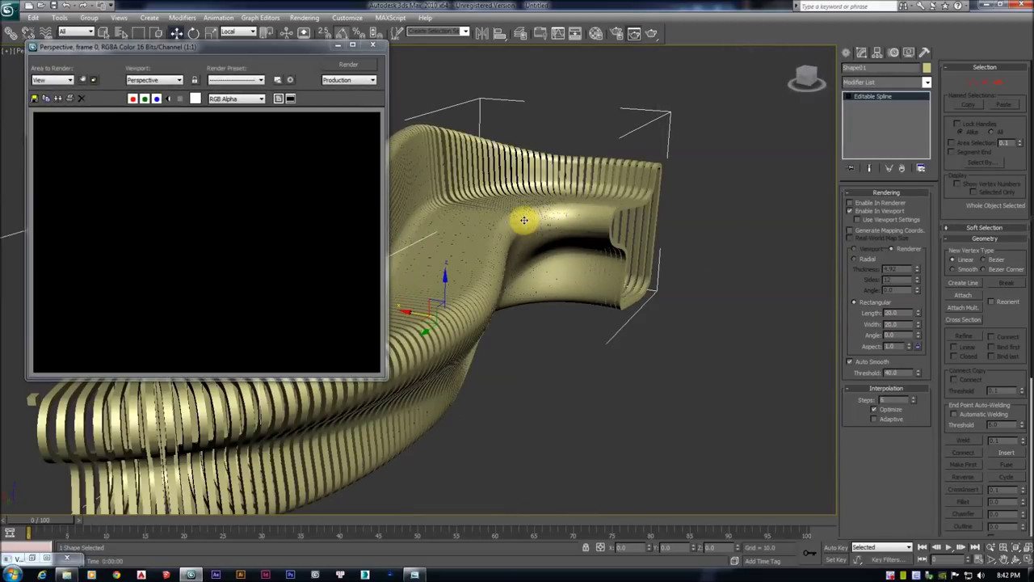
Enable Shape01 in the renderer and render the perspective view again
{"action": "left_click", "coordinate": [849, 203]}
{"action": "left_click", "coordinate": [850, 211]}
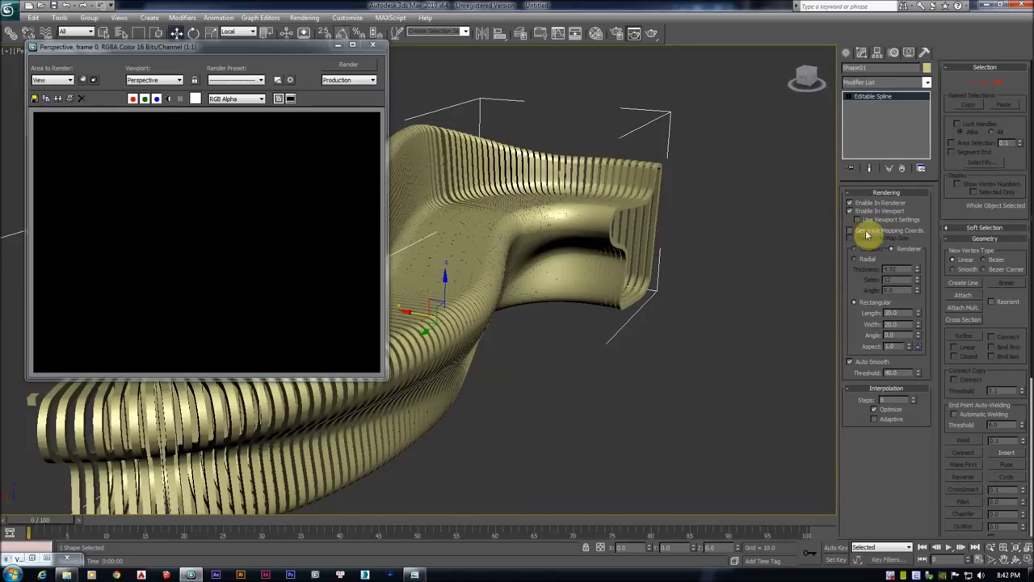
{"action": "left_click", "coordinate": [656, 34]}
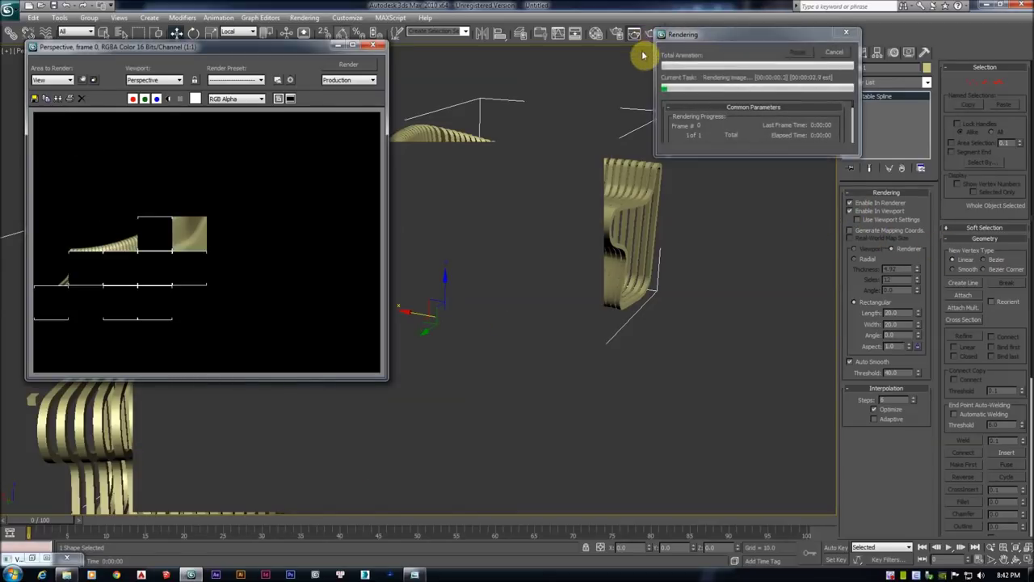